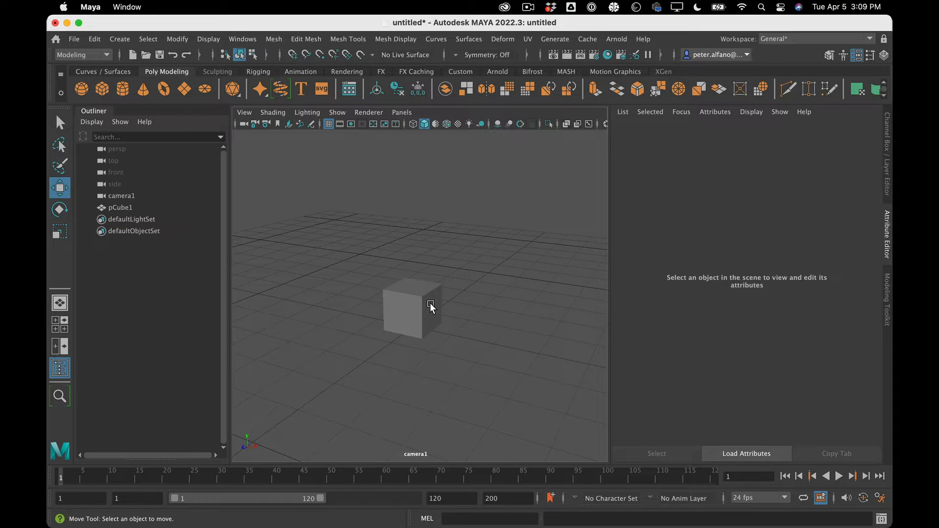
Step: Set camera1's focal length to 50 and orbit around the cube to check the perspective
{"action": "left_click", "coordinate": [430, 304]}
{"action": "left_click", "coordinate": [515, 255]}
{"action": "left_click", "coordinate": [140, 196]}
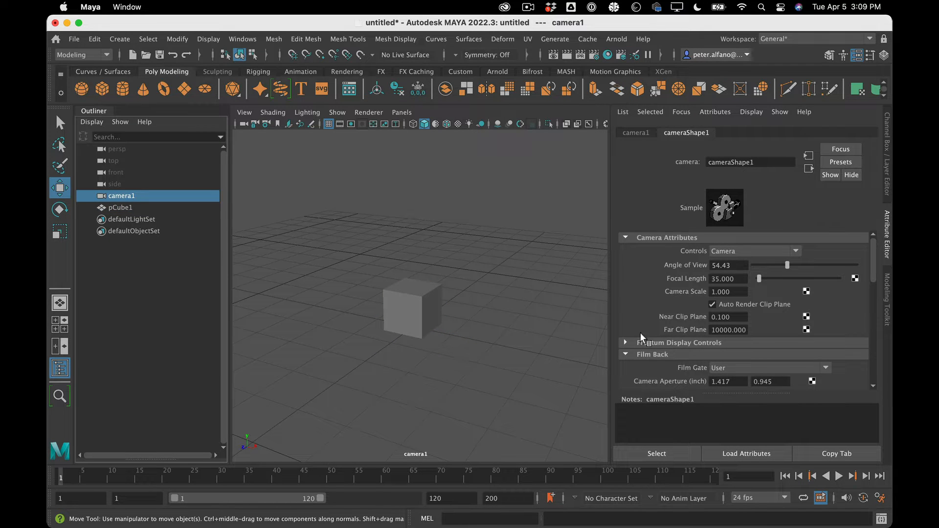
{"action": "left_click", "coordinate": [741, 278]}
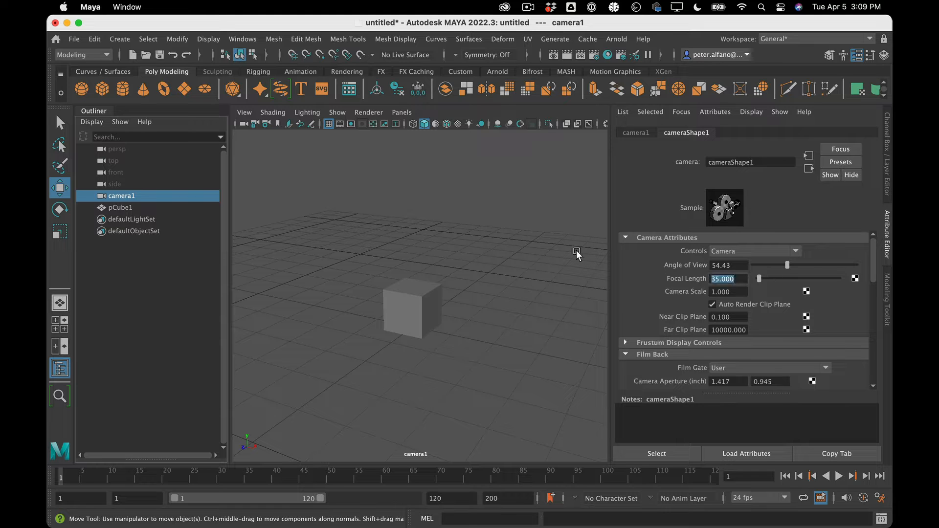
{"action": "type", "text": "50"}
{"action": "key", "text": "Return"}
{"action": "left_click_drag", "start_coordinate": [576, 254], "coordinate": [507, 321]}
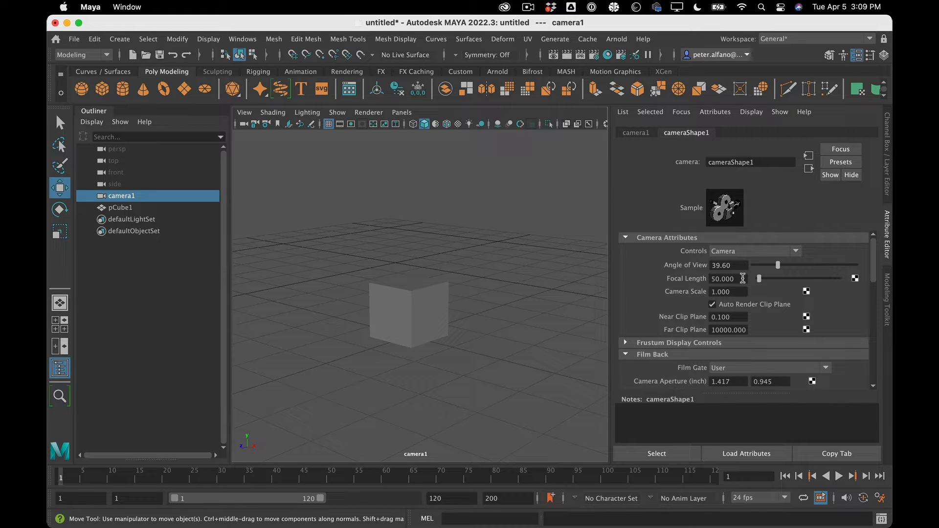
Step: Set camera1's focal length to 24 and view the cube close up from a low angle
{"action": "left_click_drag", "start_coordinate": [743, 279], "coordinate": [638, 260]}
{"action": "type", "text": "24"}
{"action": "key", "text": "Return"}
{"action": "scroll", "coordinate": [396, 326], "scroll_direction": "up", "scroll_amount": 10}
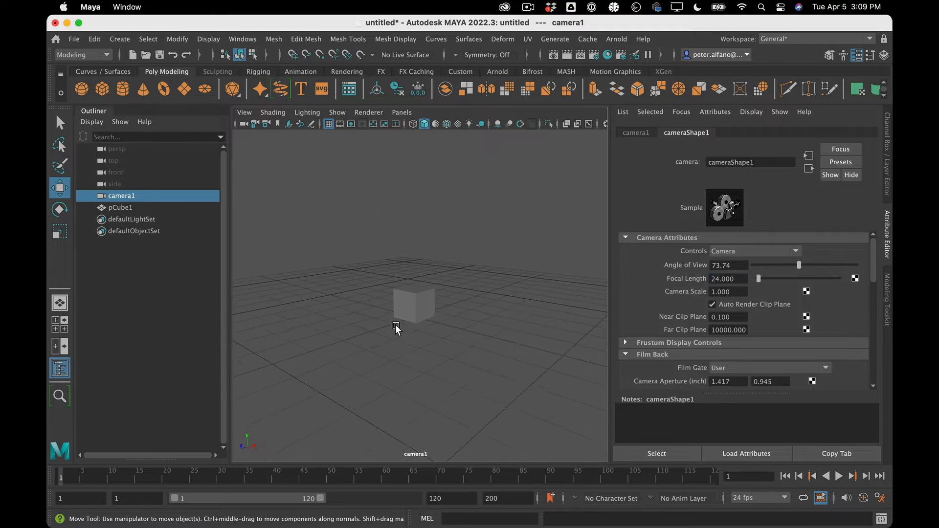
{"action": "left_click_drag", "start_coordinate": [396, 327], "coordinate": [419, 290]}
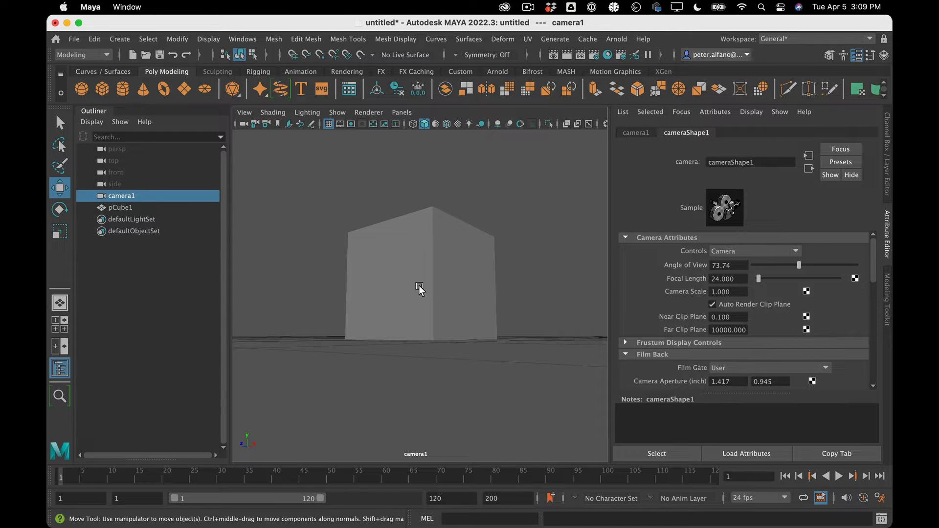
{"action": "scroll", "coordinate": [419, 291], "scroll_direction": "up", "scroll_amount": 4}
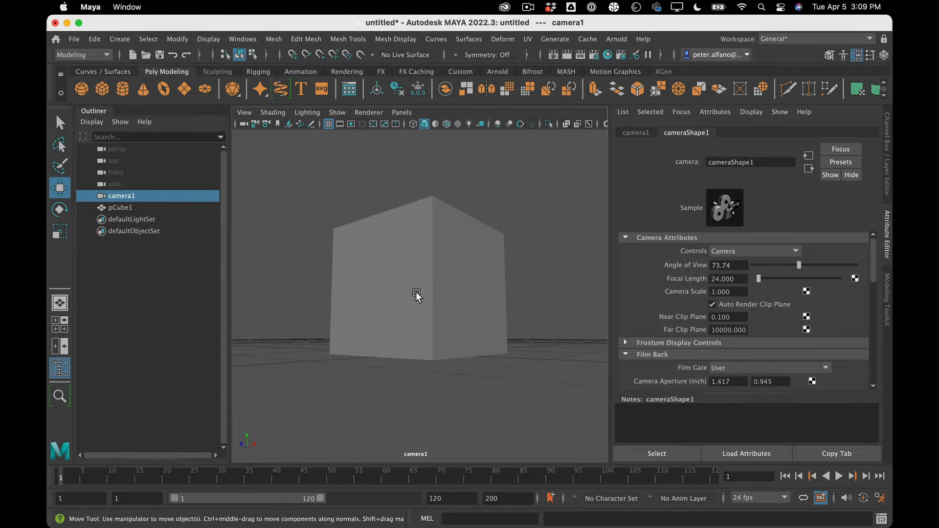
{"action": "left_click_drag", "start_coordinate": [417, 296], "coordinate": [414, 289]}
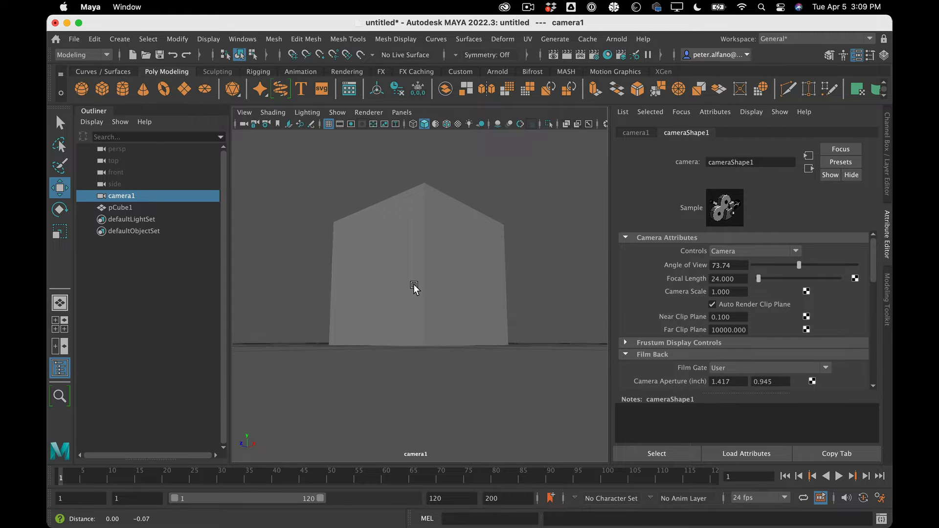
Step: Set camera1's focal length to 15 and inspect the wide-angle distortion of the cube from close range
{"action": "left_click_drag", "start_coordinate": [740, 276], "coordinate": [667, 264]}
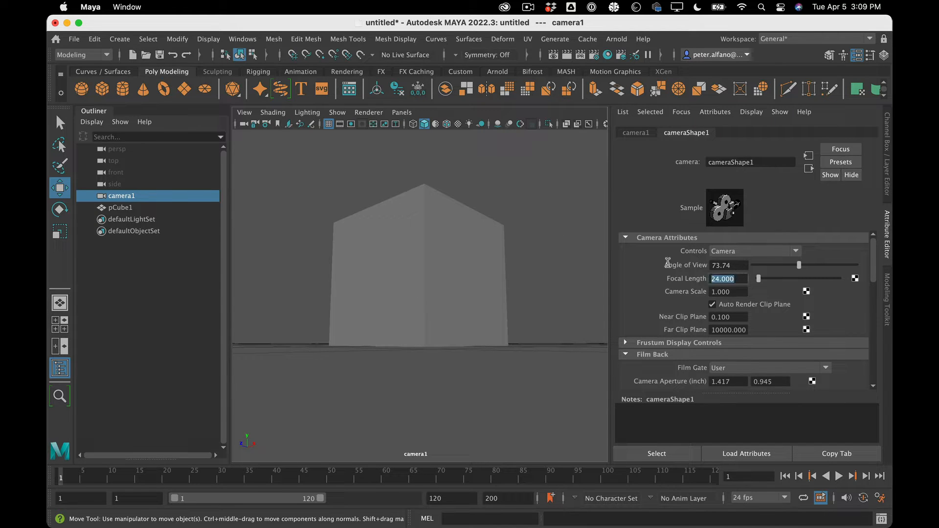
{"action": "key", "text": "Return"}
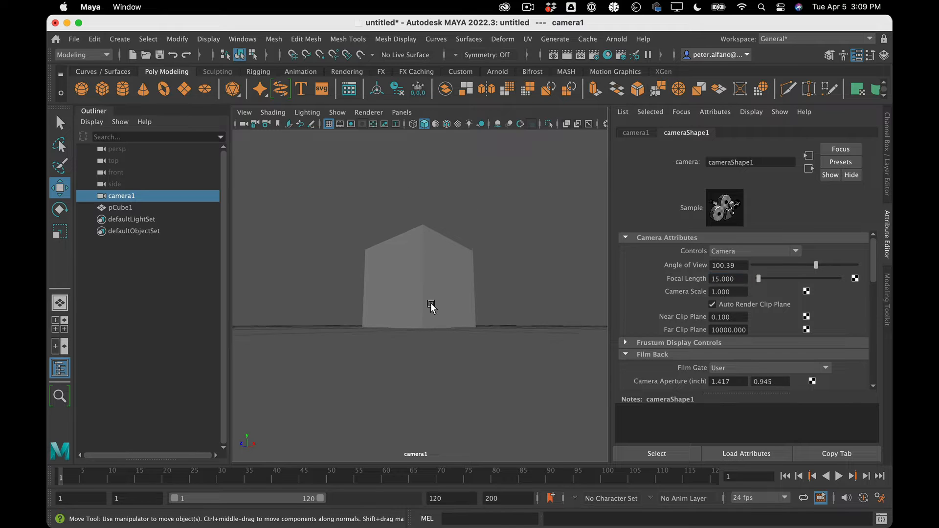
{"action": "scroll", "coordinate": [431, 308], "scroll_direction": "up", "scroll_amount": 5}
{"action": "scroll", "coordinate": [431, 307], "scroll_direction": "up", "scroll_amount": 3}
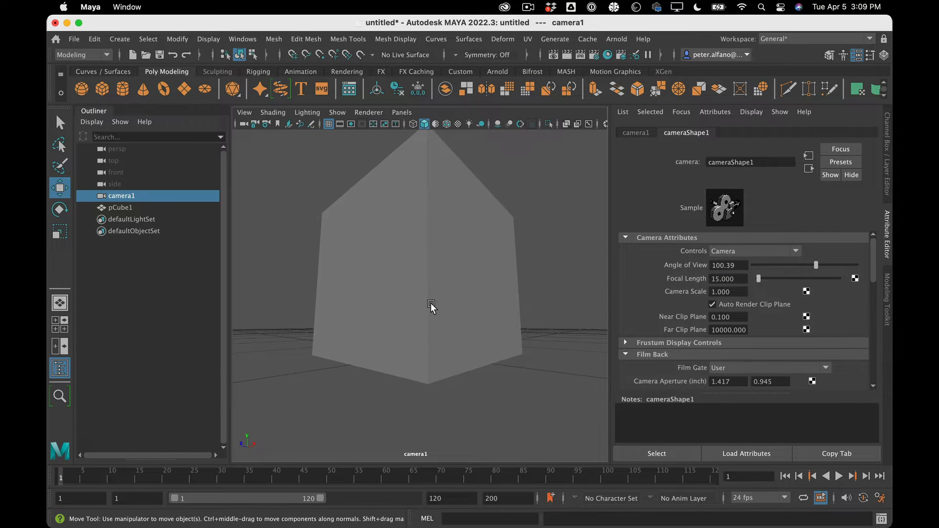
{"action": "scroll", "coordinate": [429, 303], "scroll_direction": "up", "scroll_amount": 3}
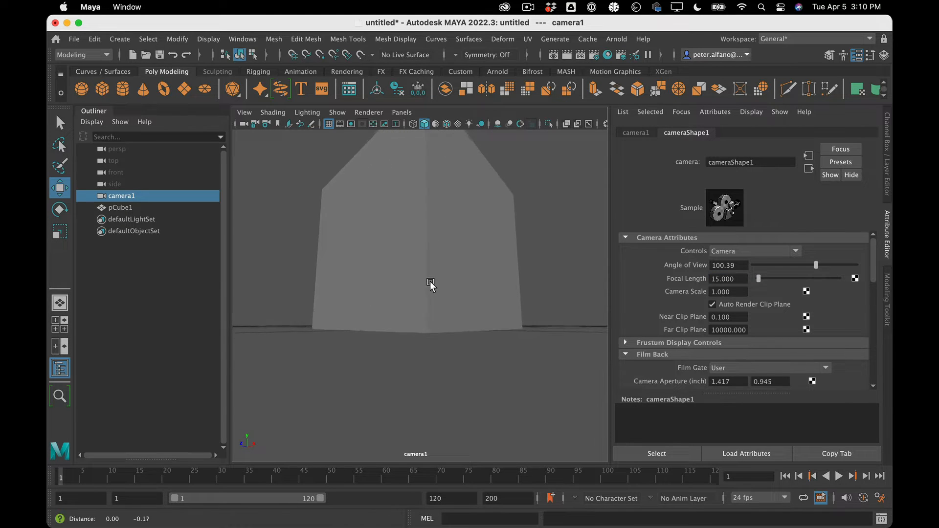
{"action": "left_click_drag", "start_coordinate": [428, 282], "coordinate": [427, 289]}
{"action": "scroll", "coordinate": [428, 284], "scroll_direction": "down", "scroll_amount": 3}
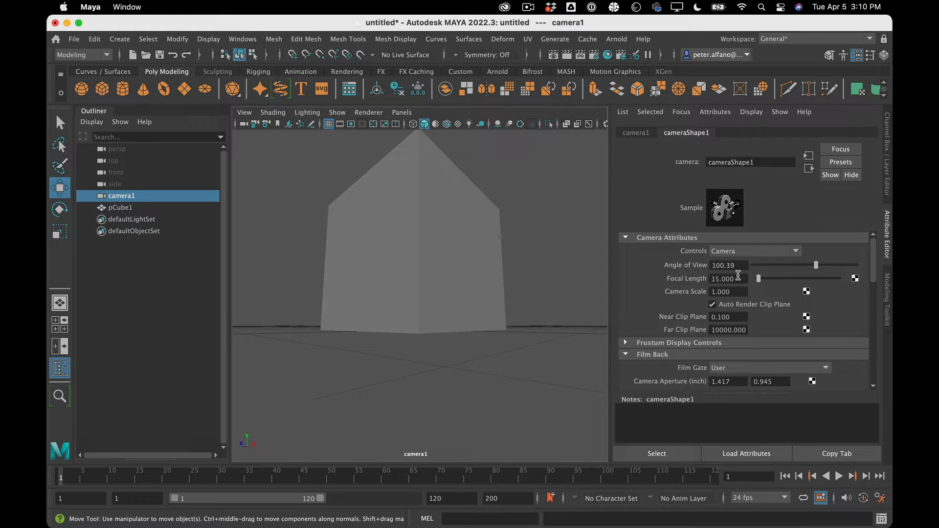
Step: Set camera1's focal length to 200 and frame the whole cube from a raised angle
{"action": "left_click", "coordinate": [738, 277]}
{"action": "key", "text": "Return"}
{"action": "scroll", "coordinate": [416, 306], "scroll_direction": "down", "scroll_amount": 5}
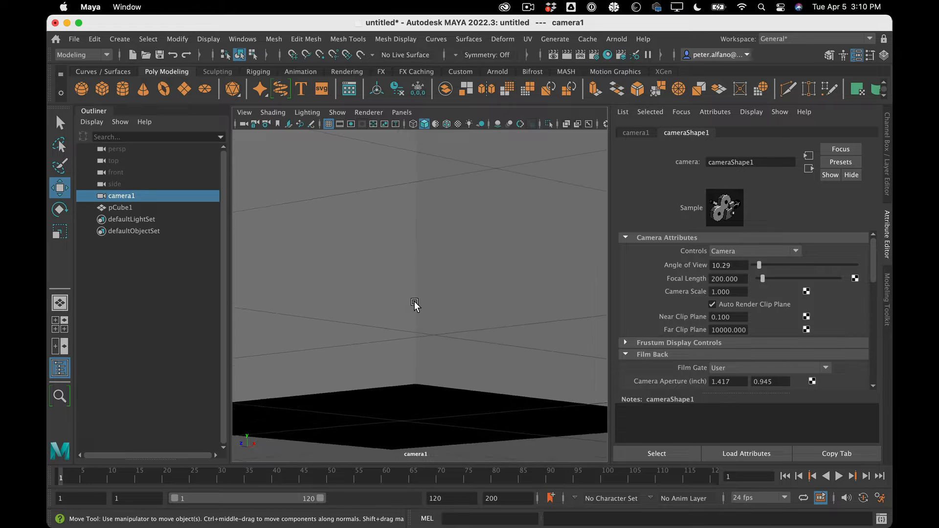
{"action": "mouse_move", "coordinate": [415, 306]}
{"action": "left_mouse_down"}
{"action": "mouse_move", "coordinate": [419, 289]}
{"action": "mouse_move", "coordinate": [413, 327]}
{"action": "mouse_move", "coordinate": [426, 315]}
{"action": "mouse_move", "coordinate": [414, 305]}
{"action": "left_mouse_up"}
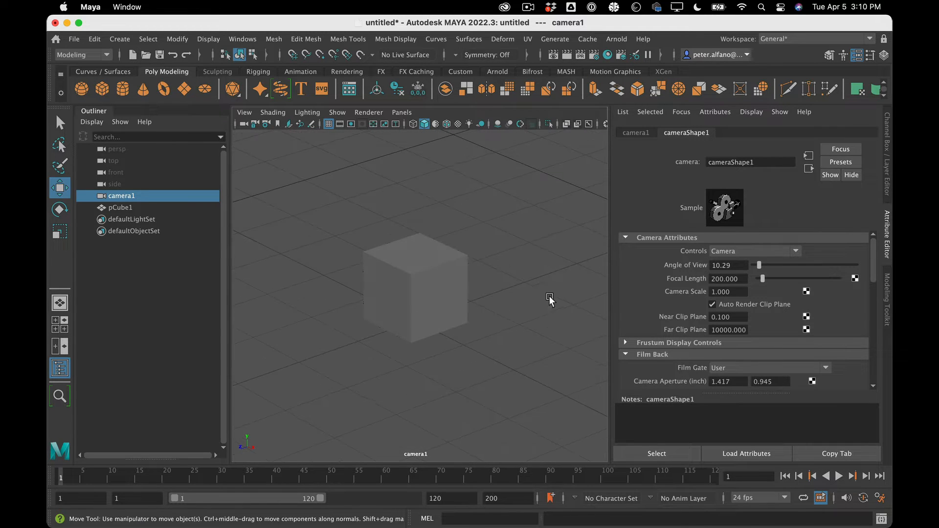
{"action": "mouse_move", "coordinate": [473, 335]}
{"action": "left_mouse_down"}
{"action": "mouse_move", "coordinate": [445, 342]}
{"action": "mouse_move", "coordinate": [457, 332]}
{"action": "mouse_move", "coordinate": [449, 352]}
{"action": "mouse_move", "coordinate": [463, 344]}
{"action": "mouse_move", "coordinate": [455, 323]}
{"action": "mouse_move", "coordinate": [470, 325]}
{"action": "mouse_move", "coordinate": [457, 331]}
{"action": "left_mouse_up"}
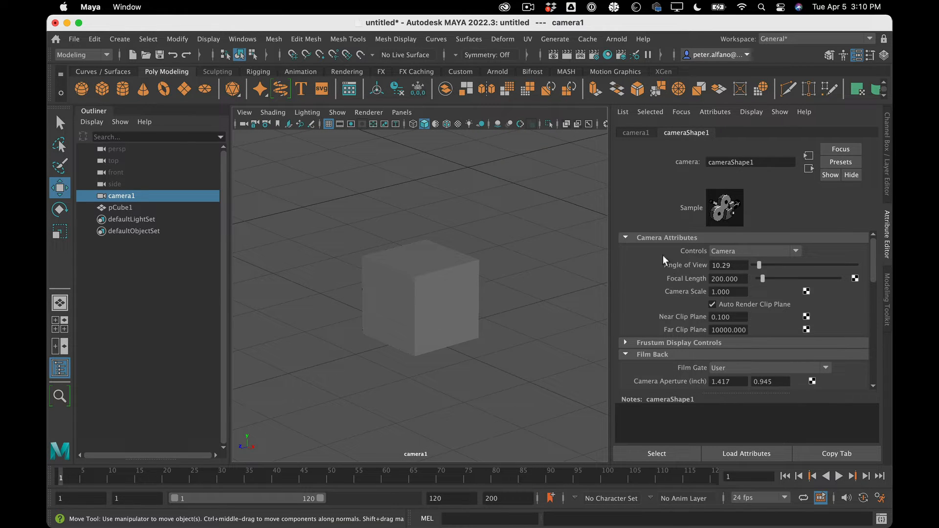
Step: Create a new orthographic front camera and look through it in the viewport
{"action": "left_click", "coordinate": [401, 213]}
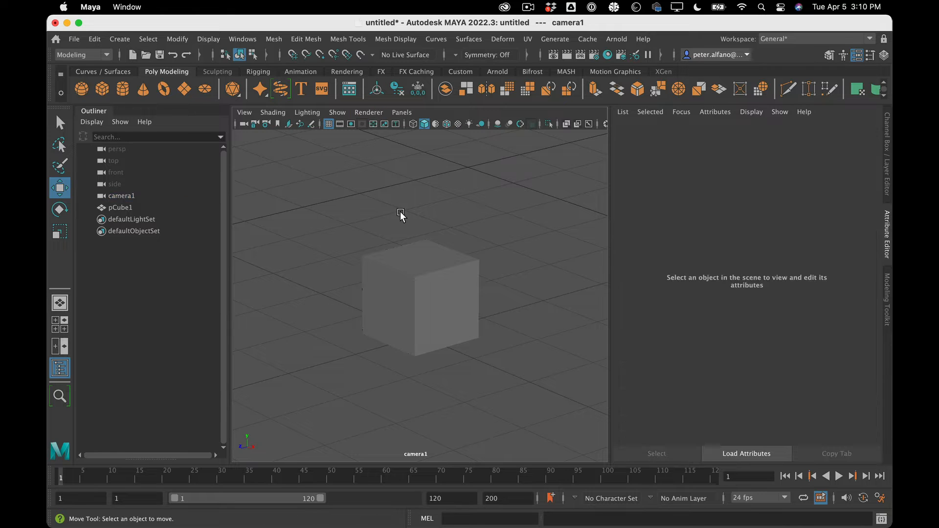
{"action": "left_click", "coordinate": [378, 114]}
{"action": "mouse_move", "coordinate": [402, 113]}
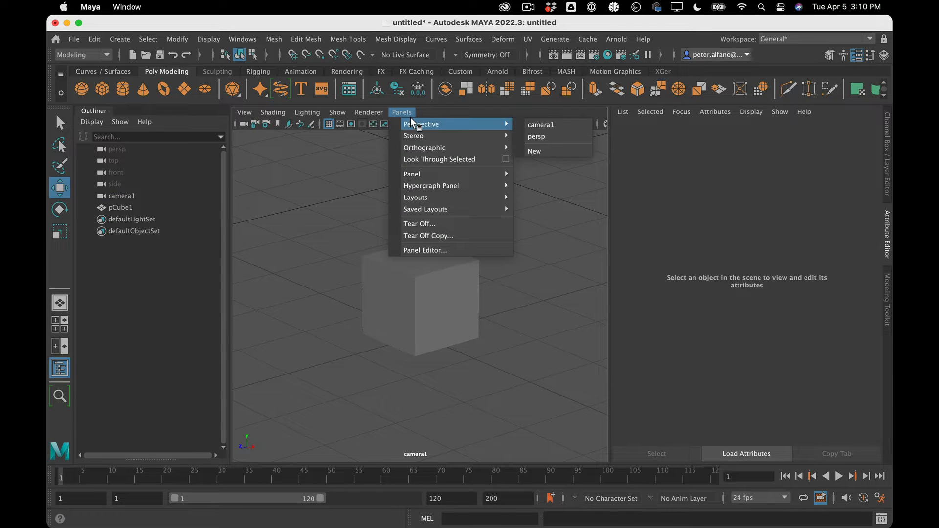
{"action": "mouse_move", "coordinate": [457, 138]}
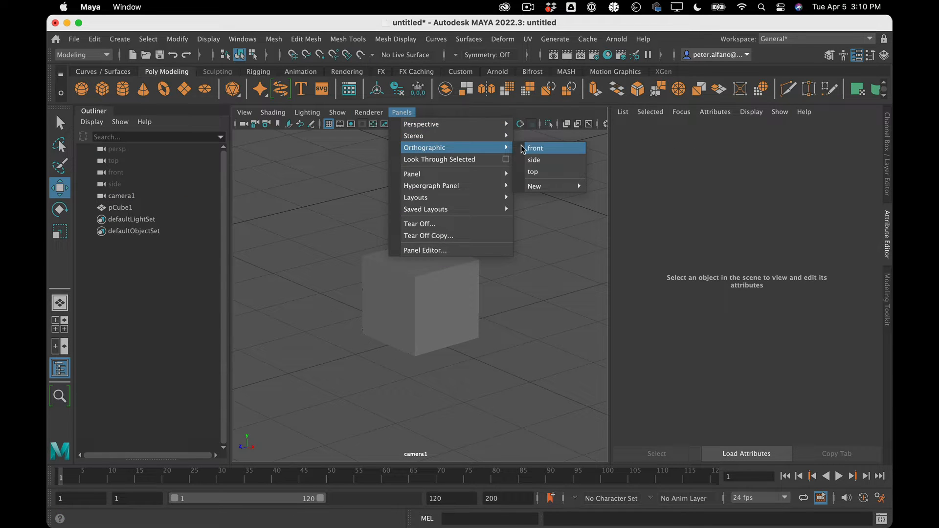
{"action": "mouse_move", "coordinate": [557, 187]}
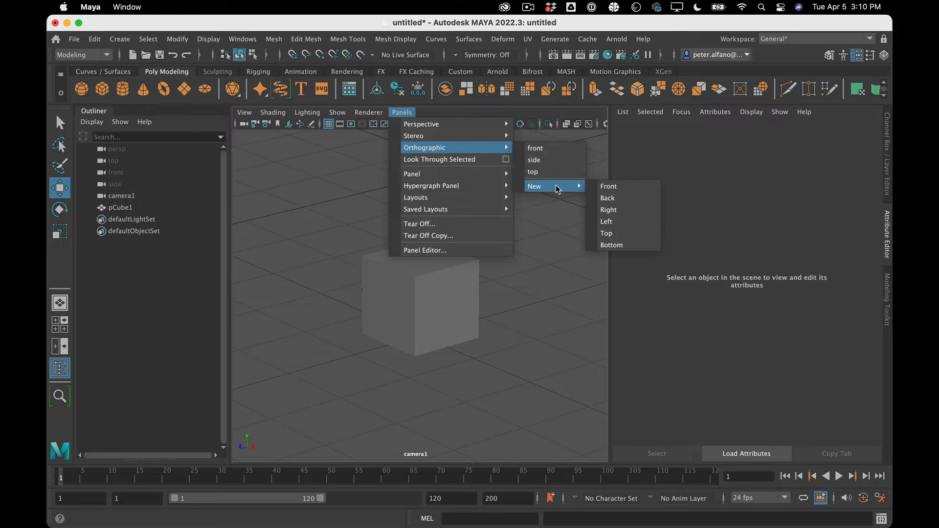
{"action": "left_click", "coordinate": [609, 188]}
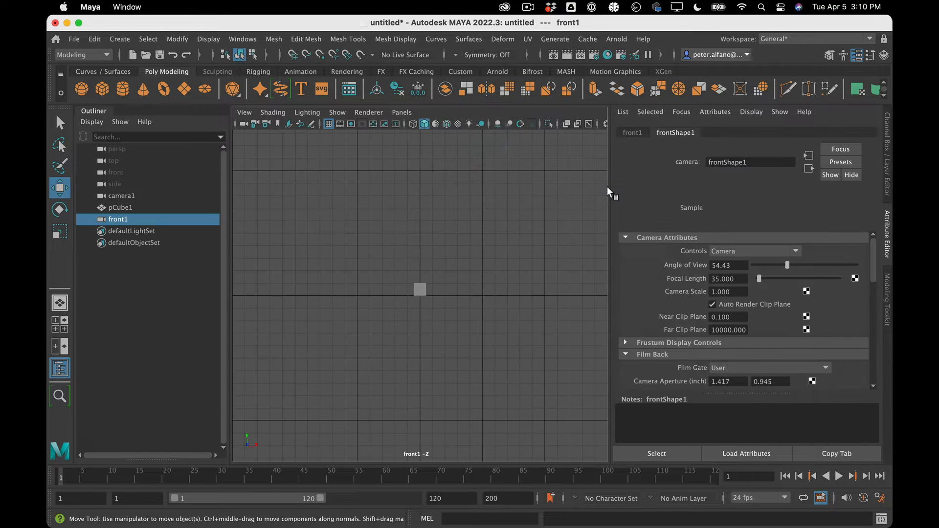
Step: Activate the Tumble Tool and review its lock option for orthographic views
{"action": "left_click", "coordinate": [244, 112]}
{"action": "mouse_move", "coordinate": [315, 359]}
{"action": "left_click", "coordinate": [514, 359]}
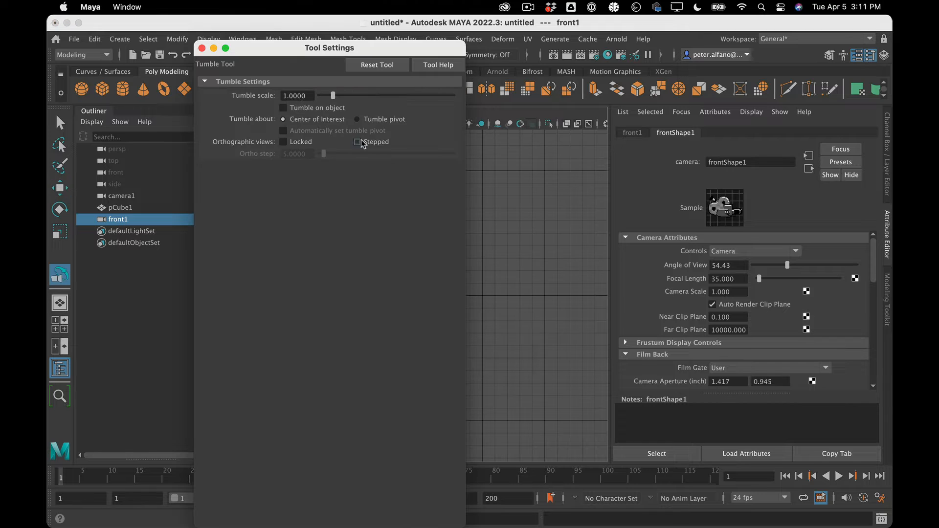
{"action": "left_click_drag", "start_coordinate": [268, 48], "coordinate": [729, 96]}
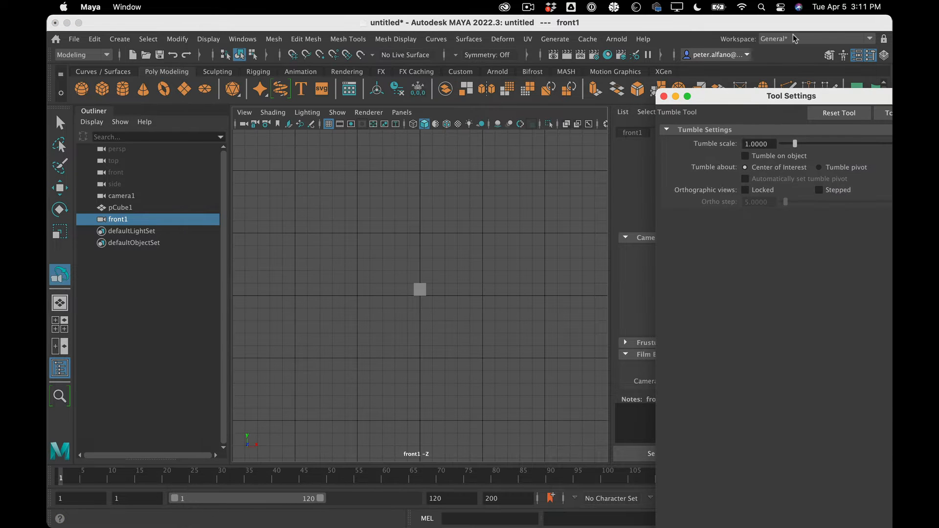
{"action": "left_click", "coordinate": [664, 95]}
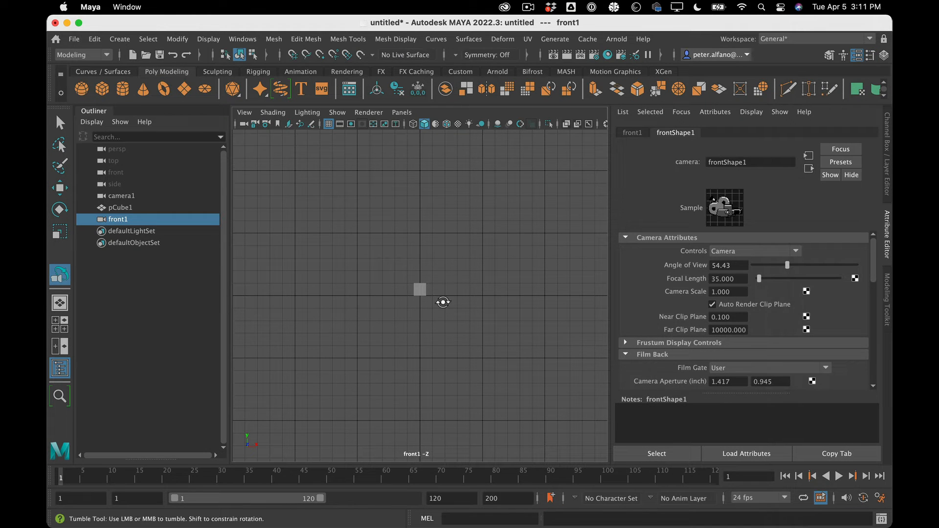
Step: Tumble the front1 orthographic view to an angled view showing the cube's top and two sides
{"action": "left_click_drag", "start_coordinate": [443, 301], "coordinate": [398, 332]}
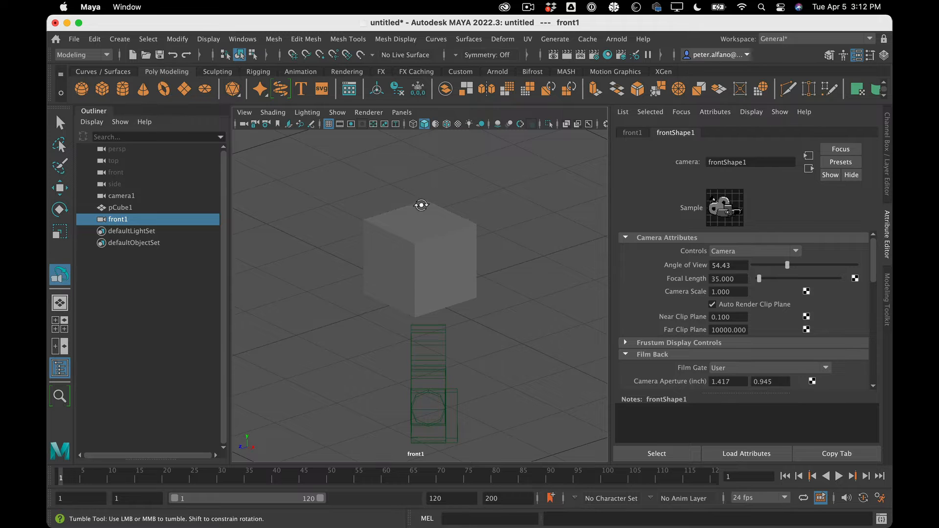
{"action": "mouse_move", "coordinate": [450, 219]}
{"action": "left_mouse_down"}
{"action": "mouse_move", "coordinate": [390, 229]}
{"action": "mouse_move", "coordinate": [470, 224]}
{"action": "mouse_move", "coordinate": [455, 214]}
{"action": "mouse_move", "coordinate": [448, 233]}
{"action": "mouse_move", "coordinate": [455, 219]}
{"action": "left_mouse_up"}
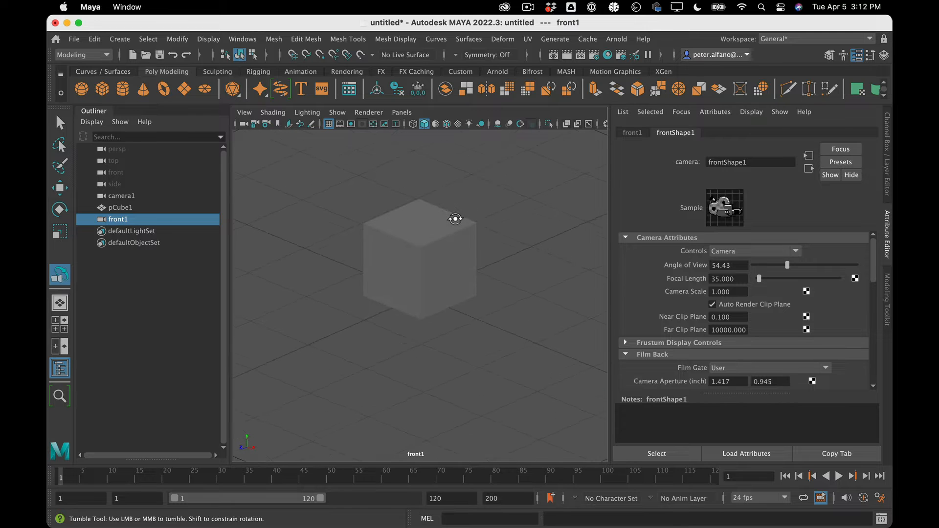
{"action": "scroll", "coordinate": [456, 218], "scroll_direction": "down", "scroll_amount": 8}
{"action": "scroll", "coordinate": [455, 219], "scroll_direction": "up", "scroll_amount": 6}
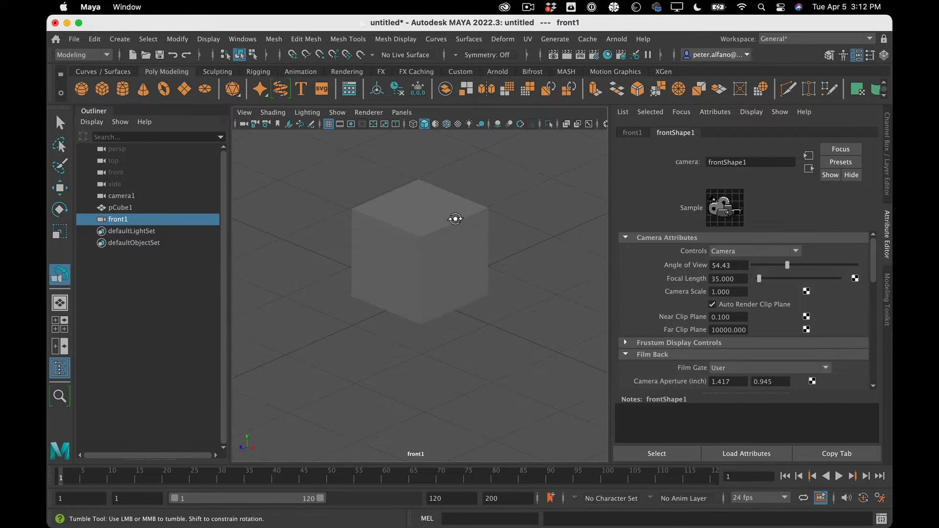
{"action": "mouse_move", "coordinate": [455, 218]}
{"action": "left_mouse_down"}
{"action": "mouse_move", "coordinate": [449, 241]}
{"action": "mouse_move", "coordinate": [453, 205]}
{"action": "mouse_move", "coordinate": [454, 215]}
{"action": "left_mouse_up"}
{"action": "scroll", "coordinate": [454, 215], "scroll_direction": "down", "scroll_amount": 8}
{"action": "scroll", "coordinate": [453, 215], "scroll_direction": "up", "scroll_amount": 5}
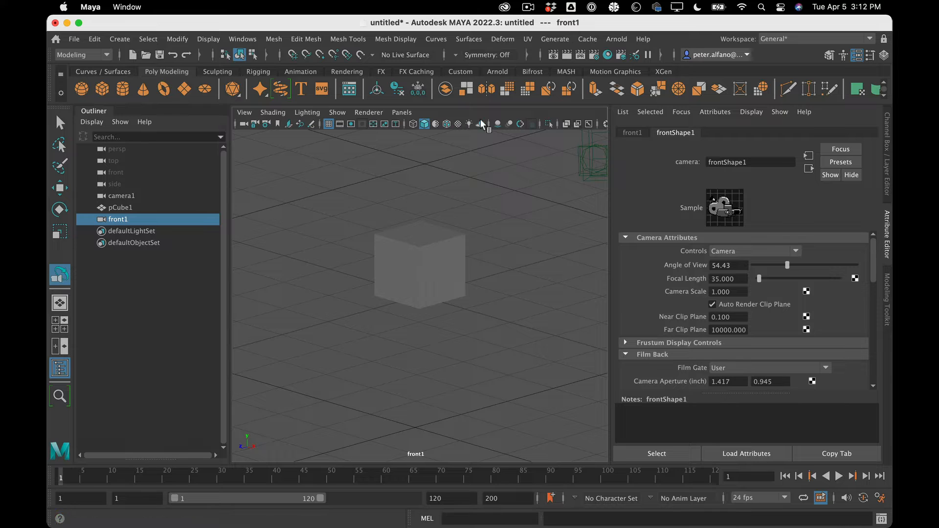
Step: Switch the viewport to the camera1 perspective view and frame the cube closely from a low angle
{"action": "left_click", "coordinate": [397, 112]}
{"action": "mouse_move", "coordinate": [421, 124]}
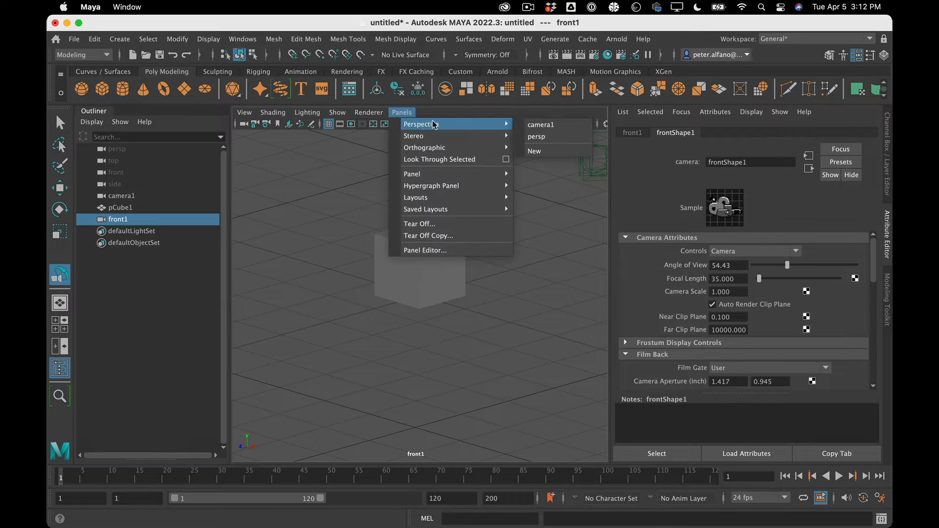
{"action": "left_click", "coordinate": [541, 124]}
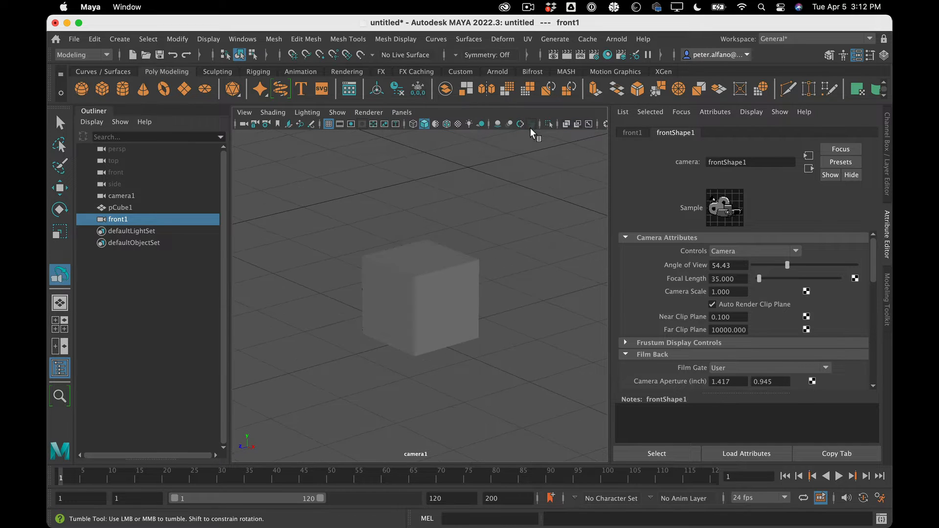
{"action": "mouse_move", "coordinate": [420, 311]}
{"action": "left_mouse_down"}
{"action": "mouse_move", "coordinate": [419, 288]}
{"action": "mouse_move", "coordinate": [415, 319]}
{"action": "mouse_move", "coordinate": [419, 309]}
{"action": "left_mouse_up"}
{"action": "scroll", "coordinate": [419, 289], "scroll_direction": "up", "scroll_amount": 5}
{"action": "scroll", "coordinate": [420, 309], "scroll_direction": "up", "scroll_amount": 2}
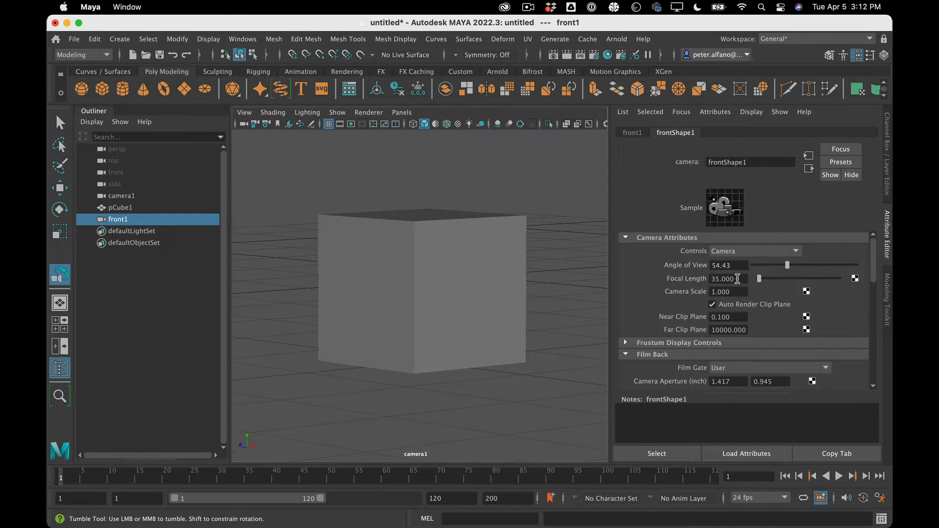
Step: Set the front1 camera's focal length to 24
{"action": "double_click", "coordinate": [737, 279]}
{"action": "type", "text": "24"}
{"action": "key", "text": "Return"}
Step: Set camera1's focal length to 15 and frame the distorted cube in its view
{"action": "left_click", "coordinate": [117, 196]}
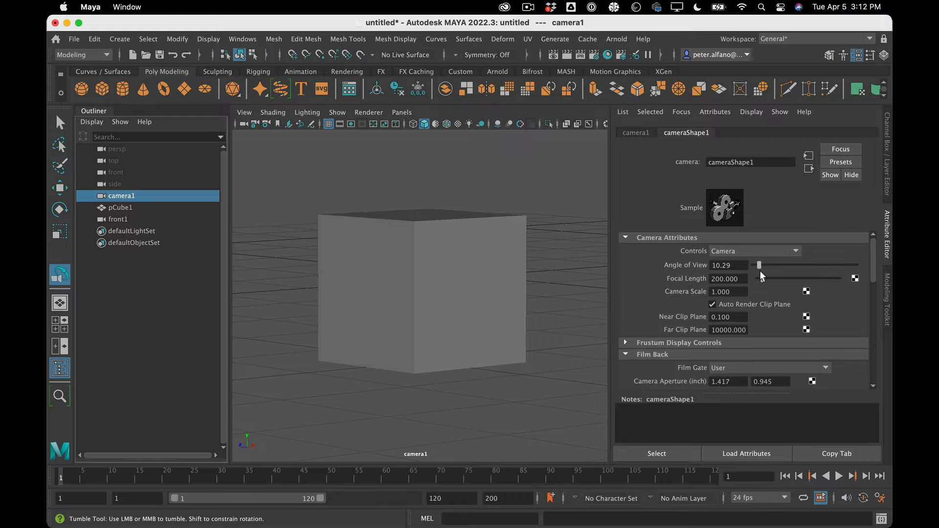
{"action": "left_click", "coordinate": [737, 281]}
{"action": "key", "text": "Return"}
{"action": "scroll", "coordinate": [449, 283], "scroll_direction": "up", "scroll_amount": 5}
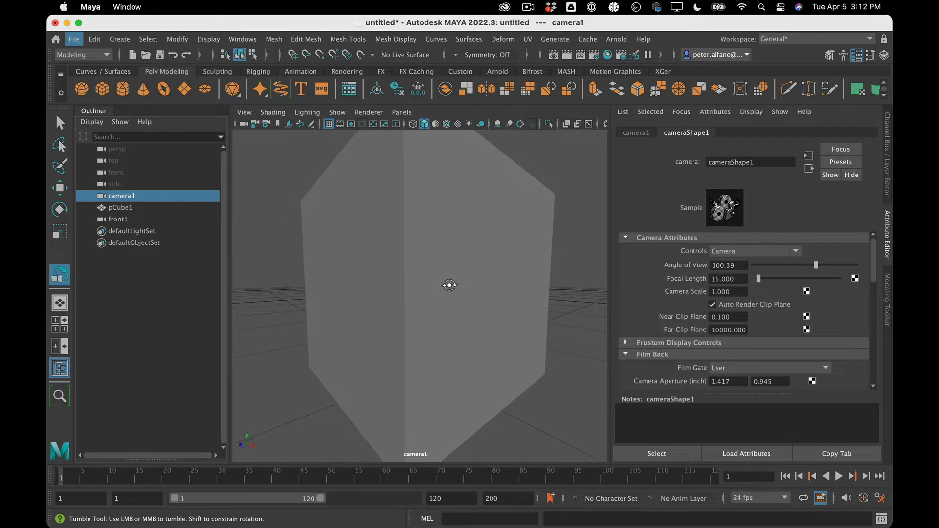
{"action": "scroll", "coordinate": [449, 284], "scroll_direction": "down", "scroll_amount": 3}
{"action": "left_click_drag", "start_coordinate": [447, 283], "coordinate": [449, 277]}
Step: Switch the viewport back to the front1 orthographic camera and clear the selection
{"action": "left_click", "coordinate": [401, 113]}
{"action": "mouse_move", "coordinate": [427, 133]}
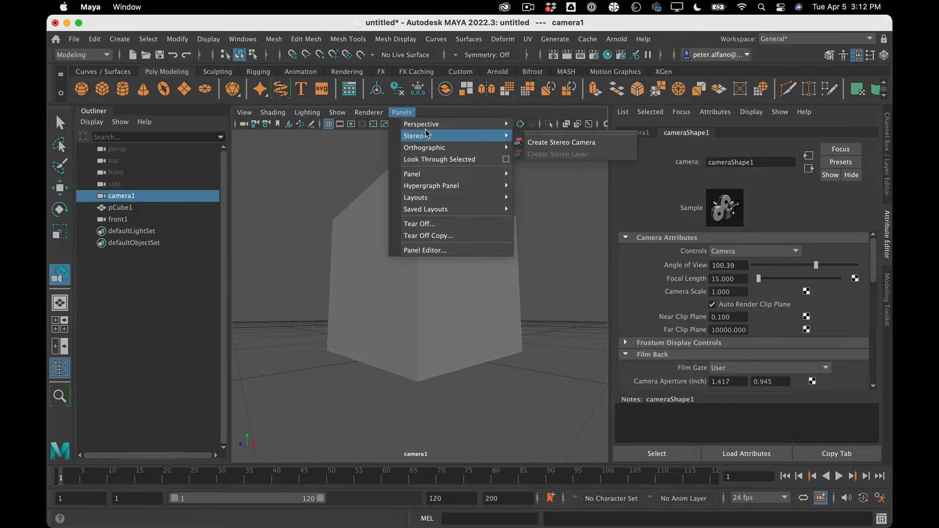
{"action": "mouse_move", "coordinate": [440, 147]}
{"action": "left_click", "coordinate": [538, 158]}
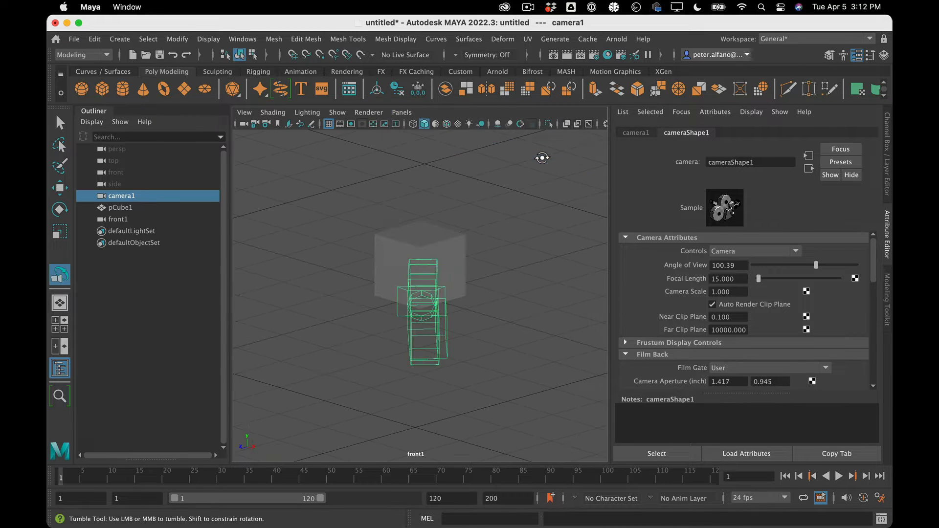
{"action": "left_click", "coordinate": [168, 290]}
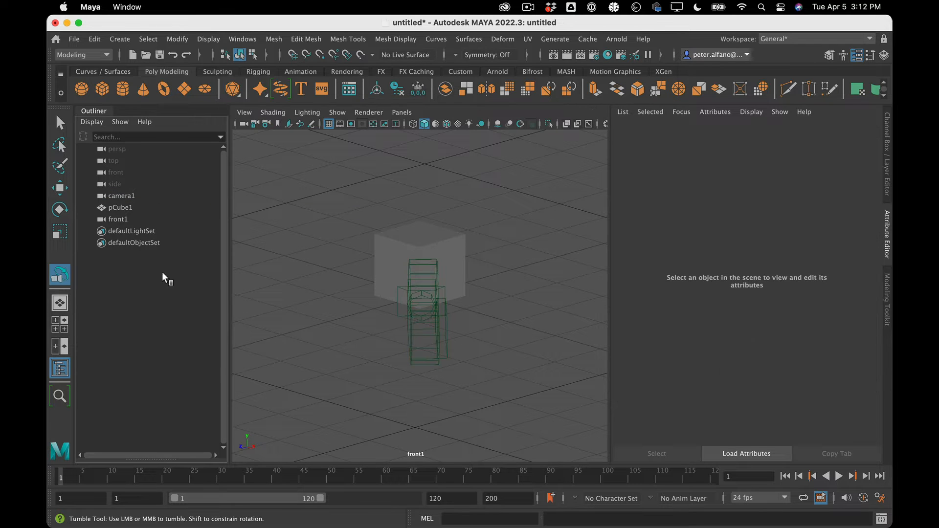
Step: Select camera1 and front1 in turn to inspect their camera attributes
{"action": "left_click", "coordinate": [139, 197]}
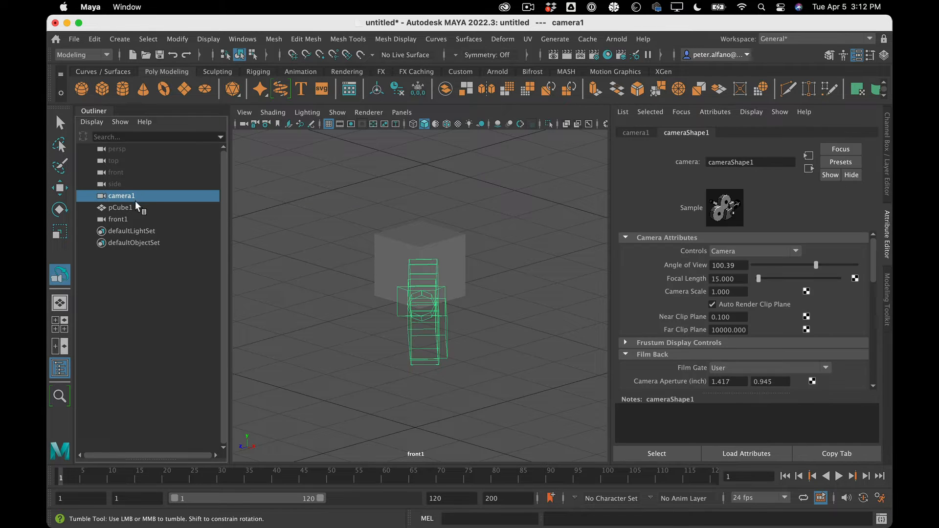
{"action": "left_click", "coordinate": [131, 219]}
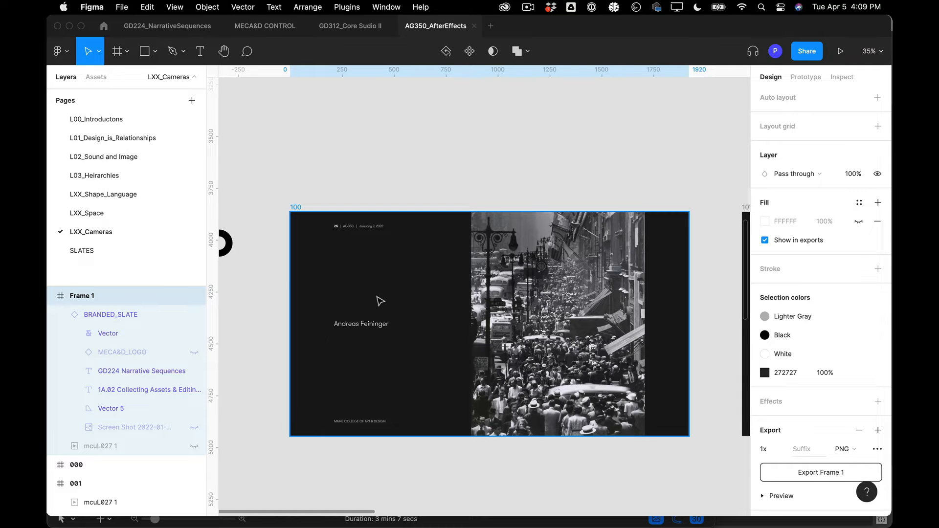
Step: In the Figma lecture deck, examine the perspective in the crowded street photograph of frame 100
{"action": "scroll", "coordinate": [381, 301], "scroll_direction": "up", "scroll_amount": 3}
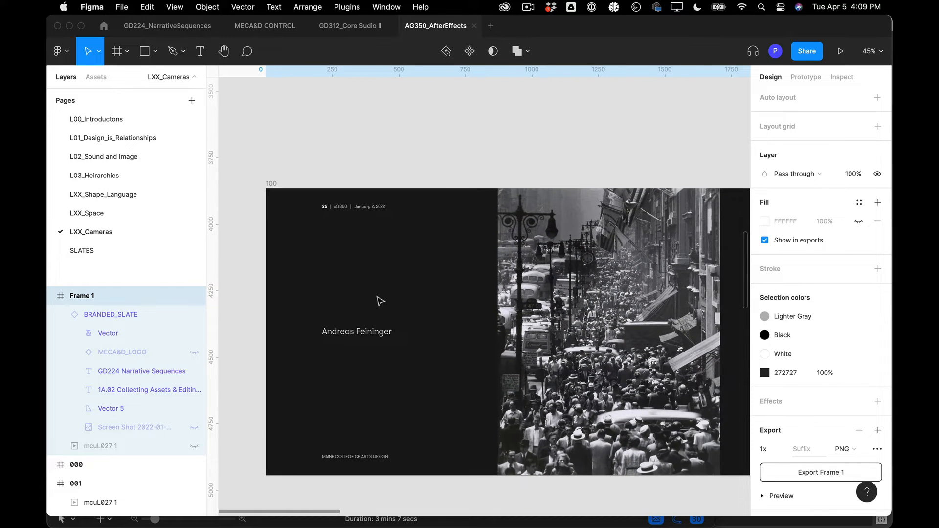
{"action": "scroll", "coordinate": [381, 301], "scroll_direction": "down", "scroll_amount": 3}
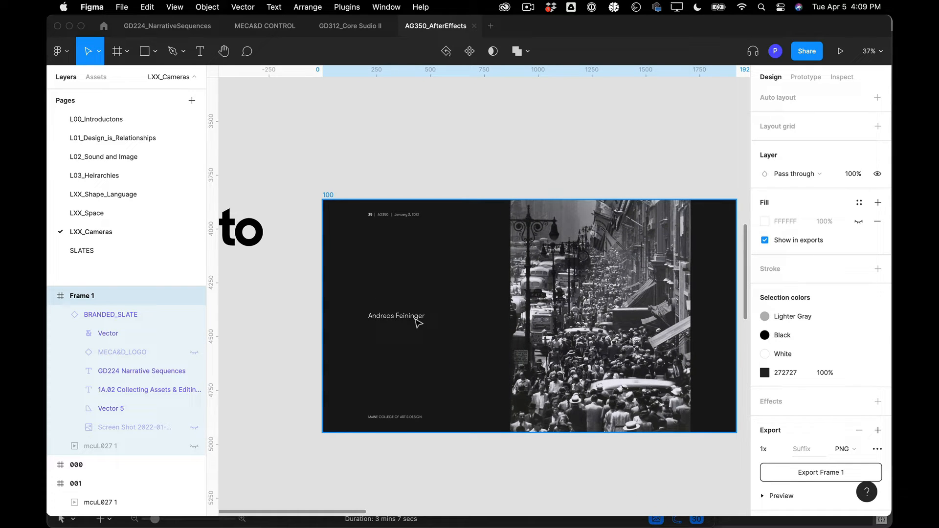
{"action": "scroll", "coordinate": [419, 323], "scroll_direction": "up", "scroll_amount": 4}
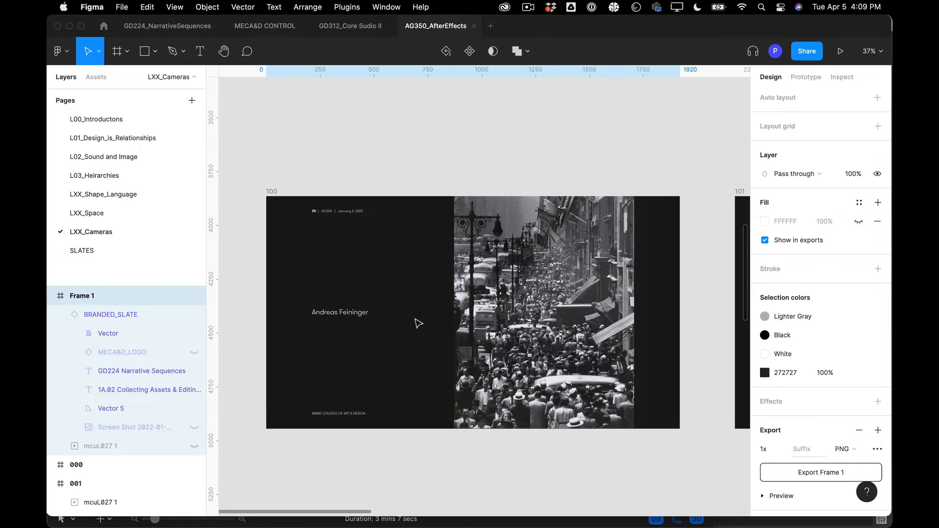
{"action": "scroll", "coordinate": [568, 250], "scroll_direction": "right", "scroll_amount": 3}
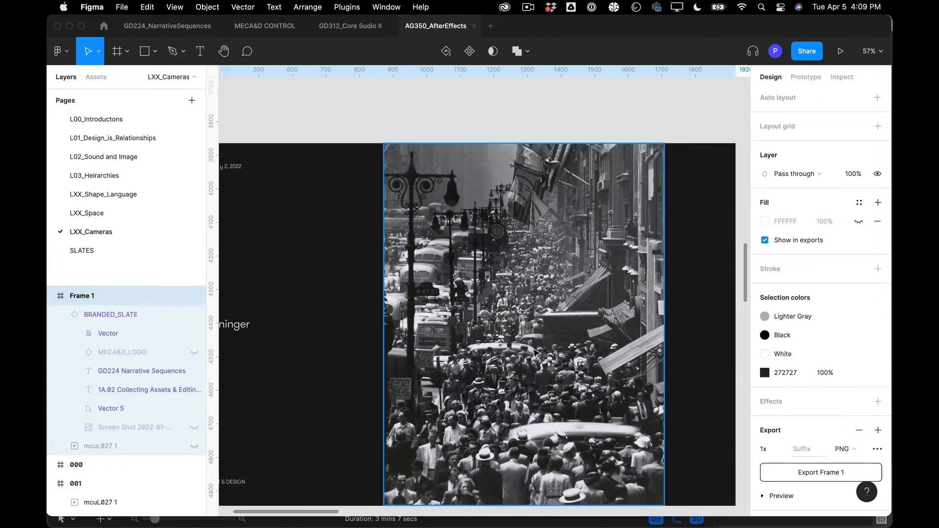
{"action": "scroll", "coordinate": [536, 352], "scroll_direction": "down", "scroll_amount": 4}
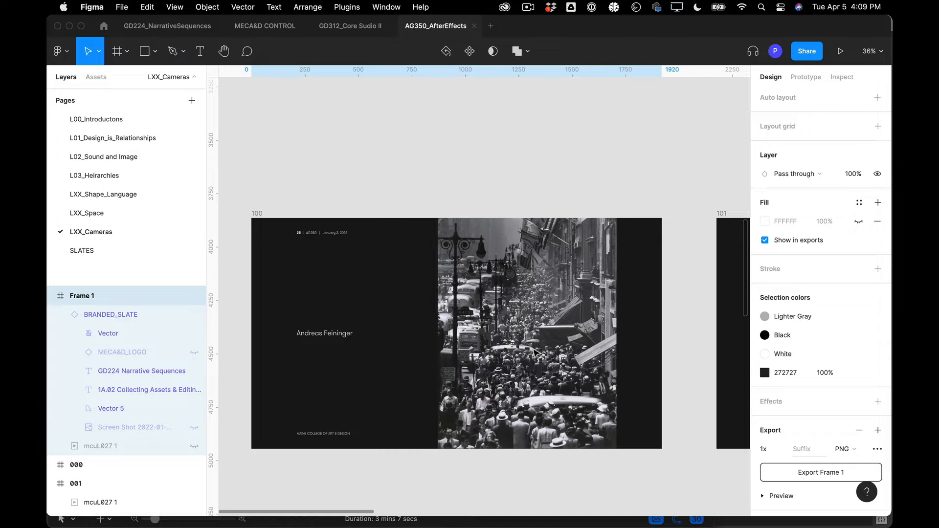
{"action": "scroll", "coordinate": [536, 352], "scroll_direction": "up", "scroll_amount": 4}
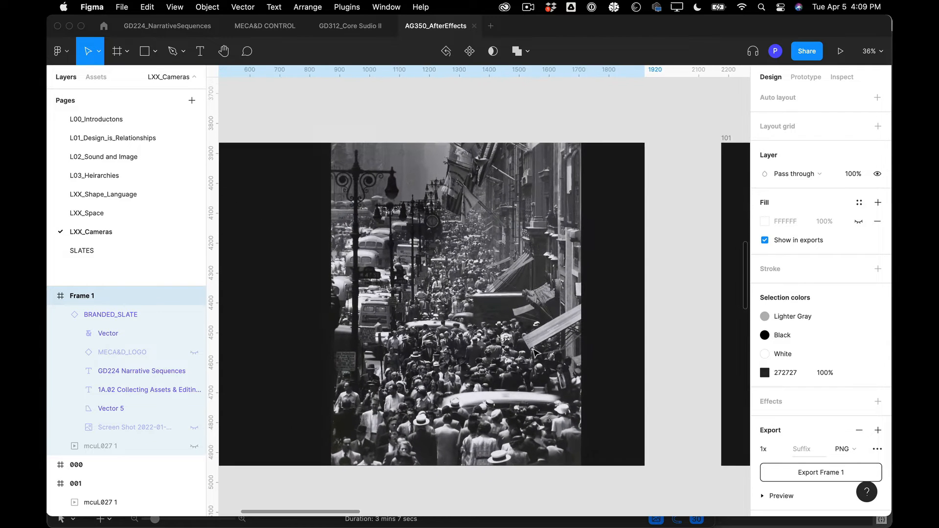
{"action": "scroll", "coordinate": [534, 351], "scroll_direction": "down", "scroll_amount": 1}
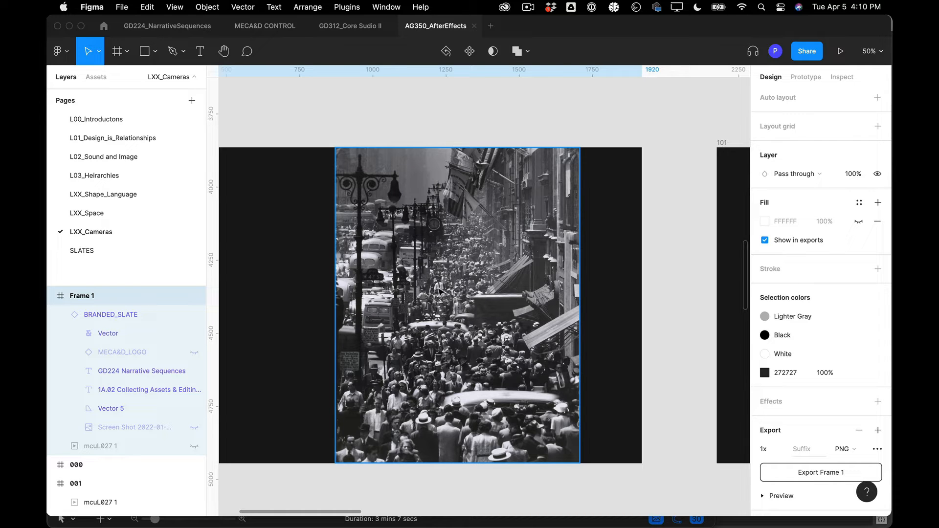
Step: Examine the smoky harbour skyline photograph in frame 101
{"action": "scroll", "coordinate": [438, 291], "scroll_direction": "right", "scroll_amount": 5}
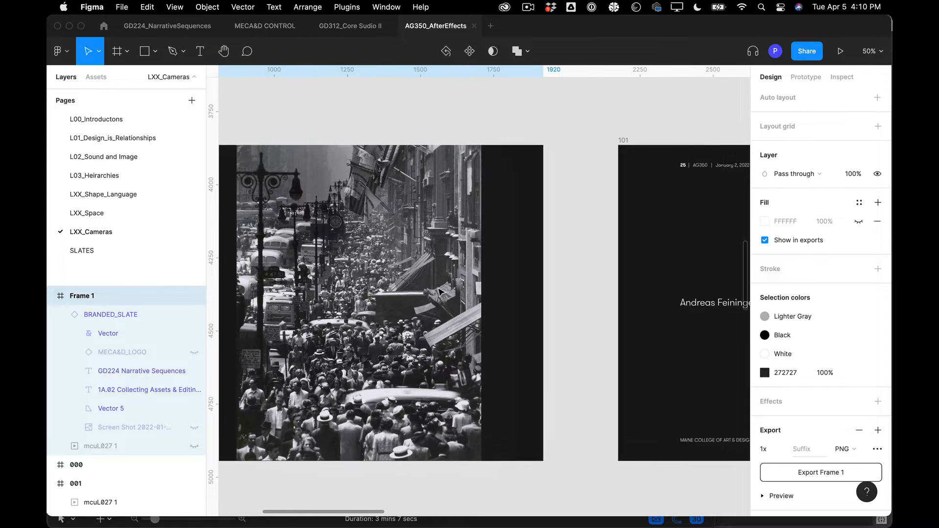
{"action": "scroll", "coordinate": [439, 291], "scroll_direction": "right", "scroll_amount": 12}
{"action": "scroll", "coordinate": [442, 292], "scroll_direction": "right", "scroll_amount": 5}
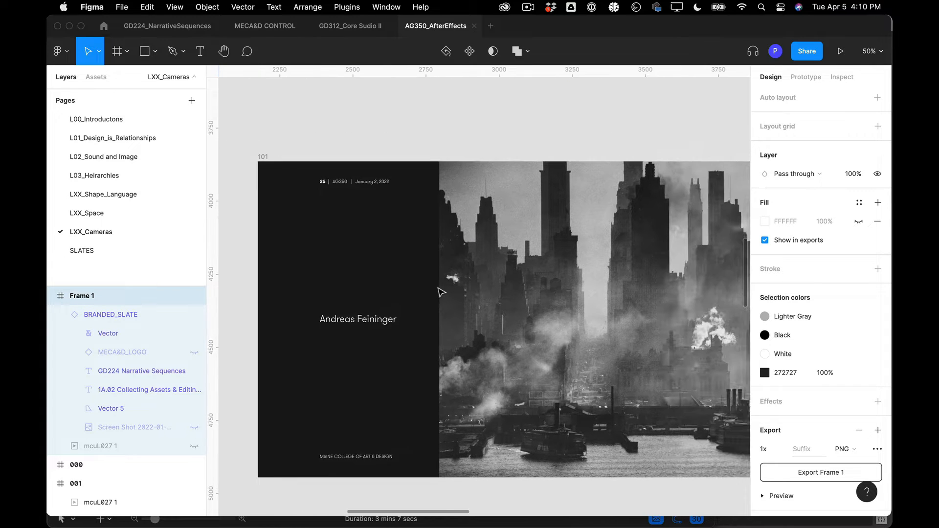
{"action": "scroll", "coordinate": [545, 297], "scroll_direction": "right", "scroll_amount": 4}
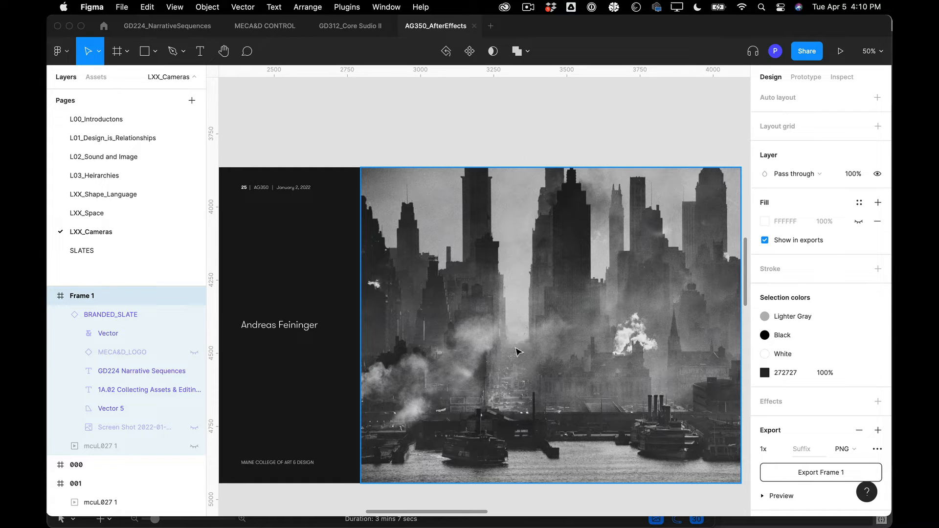
Step: Compare the portraits shot from 20mm to 200mm in the grid of frame 103
{"action": "scroll", "coordinate": [548, 430], "scroll_direction": "down", "scroll_amount": 8}
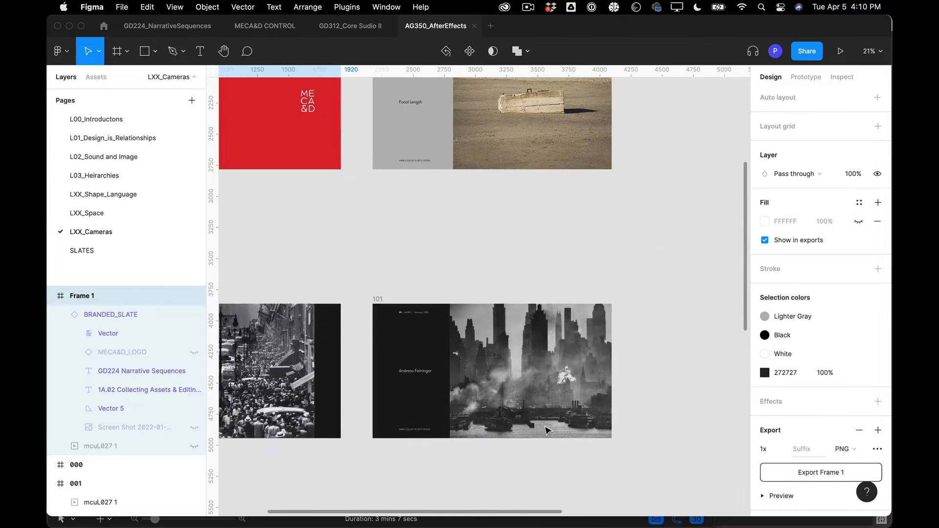
{"action": "scroll", "coordinate": [548, 430], "scroll_direction": "right", "scroll_amount": 10}
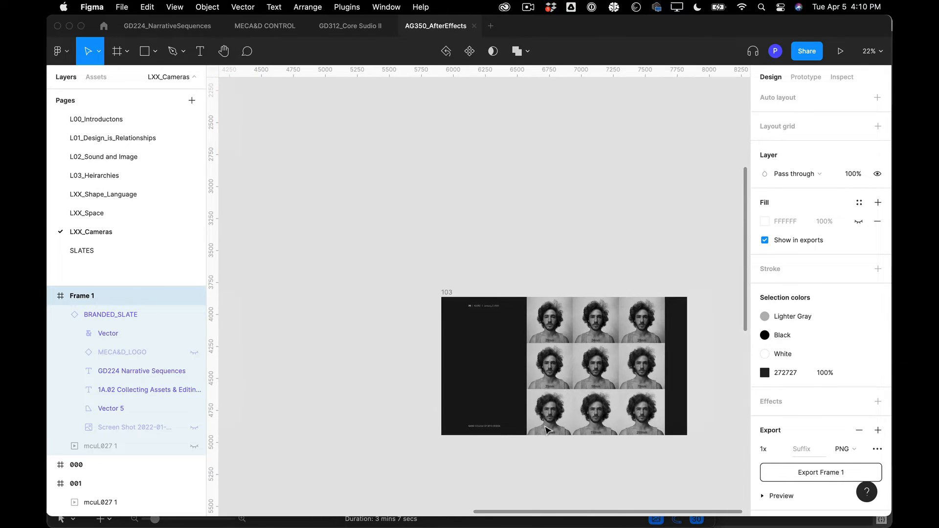
{"action": "scroll", "coordinate": [548, 430], "scroll_direction": "up", "scroll_amount": 5}
{"action": "scroll", "coordinate": [548, 431], "scroll_direction": "right", "scroll_amount": 4}
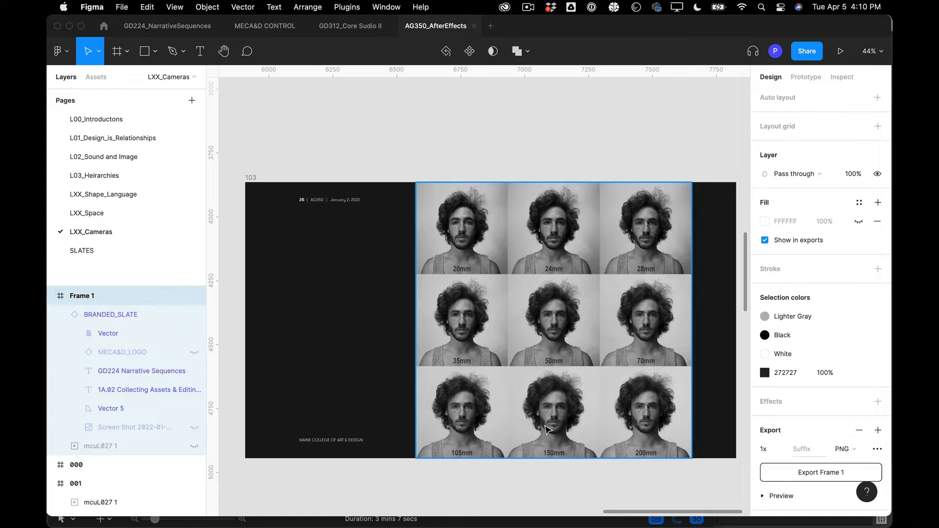
{"action": "scroll", "coordinate": [547, 430], "scroll_direction": "up", "scroll_amount": 5}
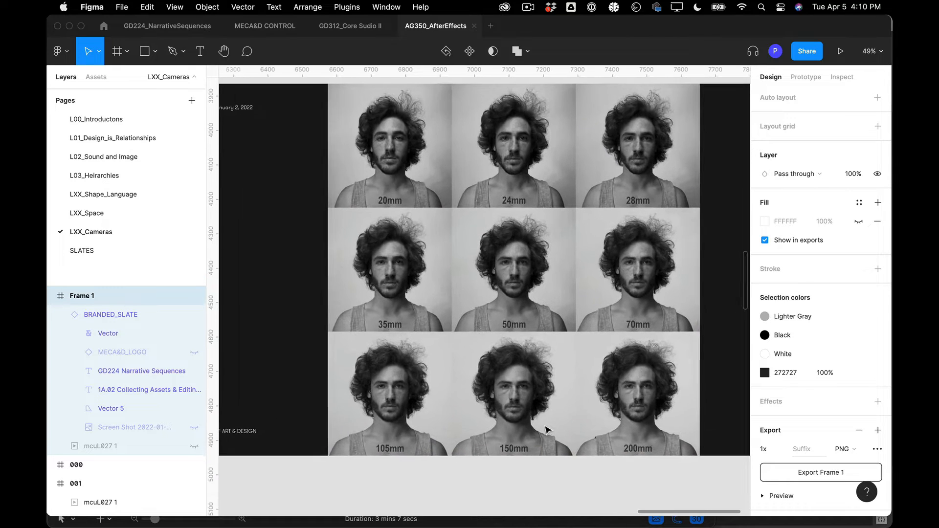
{"action": "scroll", "coordinate": [547, 429], "scroll_direction": "down", "scroll_amount": 1}
{"action": "scroll", "coordinate": [547, 430], "scroll_direction": "up", "scroll_amount": 2}
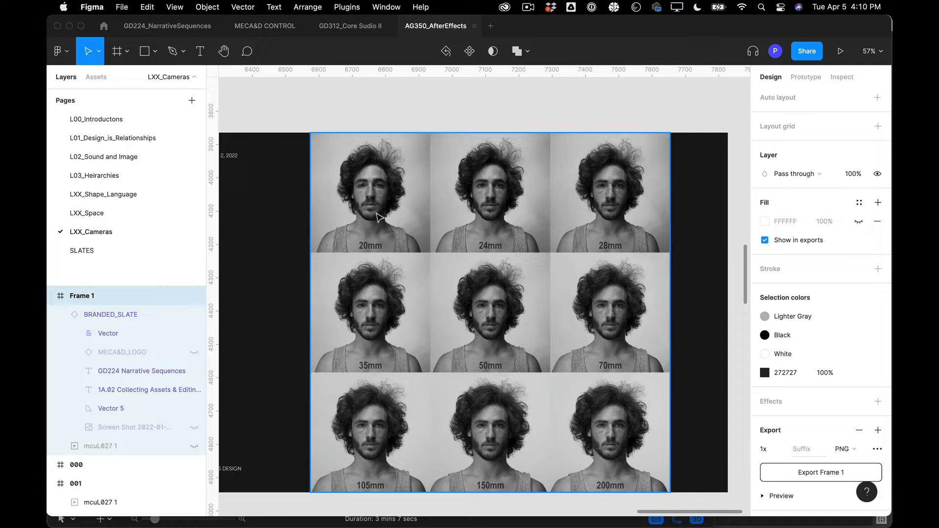
{"action": "scroll", "coordinate": [378, 186], "scroll_direction": "down", "scroll_amount": 1}
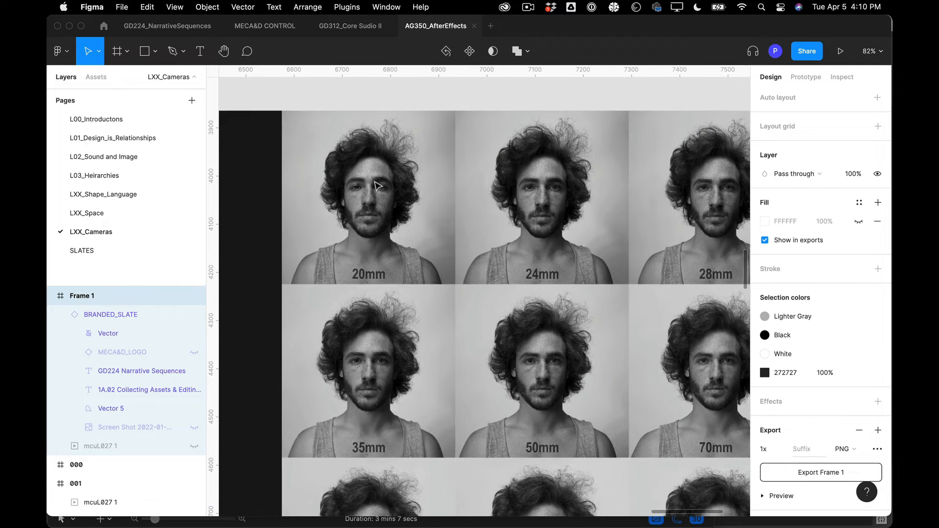
{"action": "scroll", "coordinate": [378, 186], "scroll_direction": "down", "scroll_amount": 5}
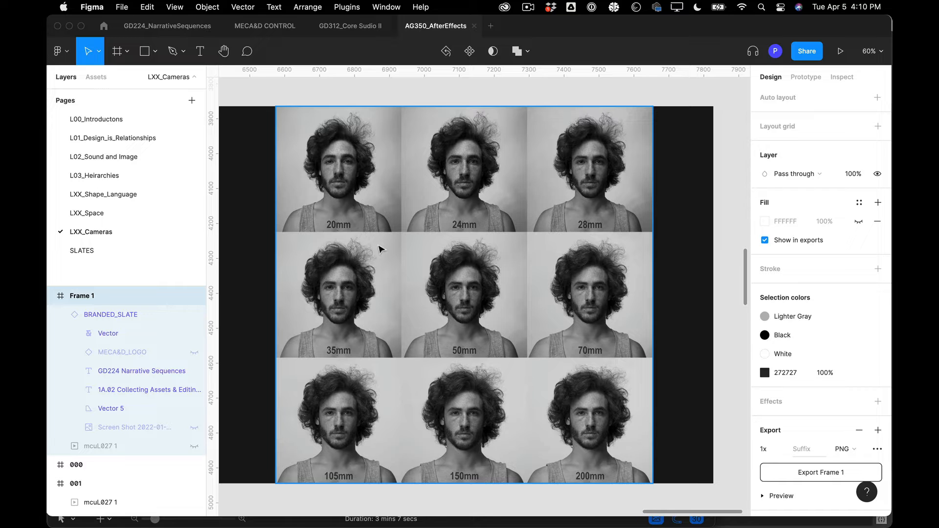
{"action": "scroll", "coordinate": [381, 250], "scroll_direction": "right", "scroll_amount": 1}
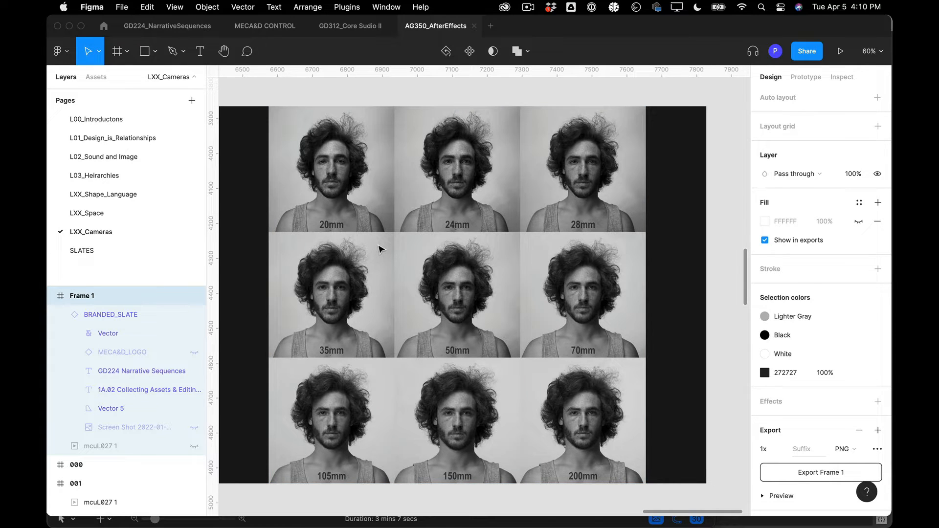
{"action": "scroll", "coordinate": [380, 249], "scroll_direction": "left", "scroll_amount": 2}
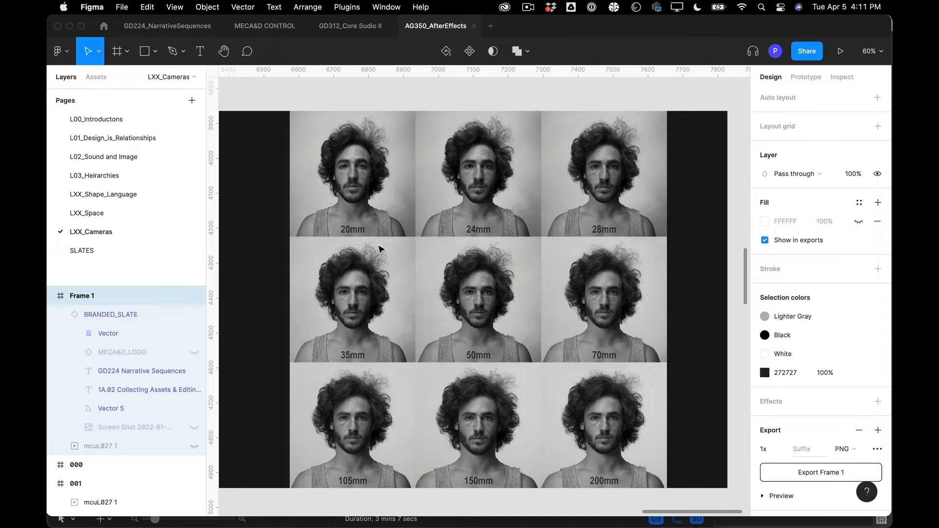
Step: Examine the parallel projection of the city buildings in the image of frame 200
{"action": "scroll", "coordinate": [381, 250], "scroll_direction": "down", "scroll_amount": 5}
{"action": "scroll", "coordinate": [380, 250], "scroll_direction": "left", "scroll_amount": 15}
{"action": "scroll", "coordinate": [380, 250], "scroll_direction": "down", "scroll_amount": 7}
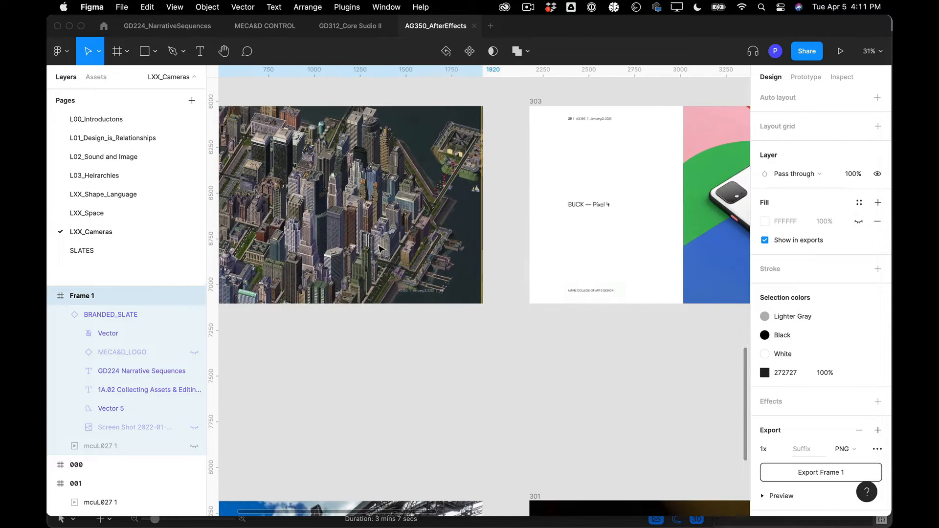
{"action": "scroll", "coordinate": [381, 249], "scroll_direction": "up", "scroll_amount": 2}
{"action": "scroll", "coordinate": [381, 249], "scroll_direction": "left", "scroll_amount": 1}
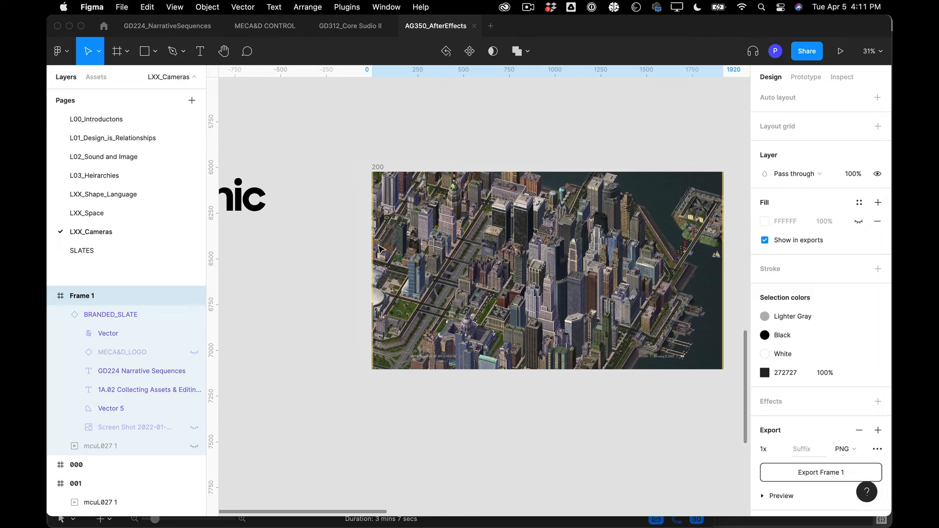
{"action": "scroll", "coordinate": [381, 250], "scroll_direction": "up", "scroll_amount": 6}
{"action": "scroll", "coordinate": [380, 250], "scroll_direction": "down", "scroll_amount": 3}
{"action": "scroll", "coordinate": [380, 250], "scroll_direction": "right", "scroll_amount": 4}
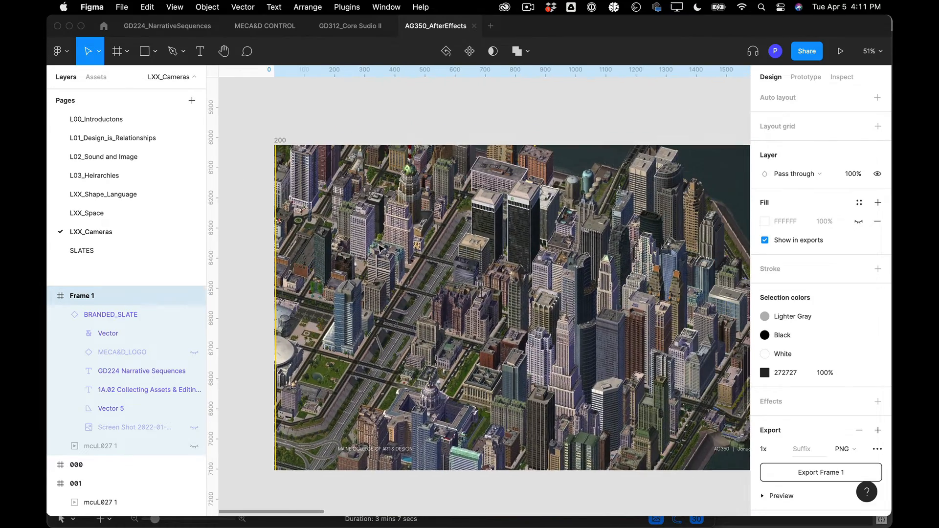
{"action": "scroll", "coordinate": [380, 249], "scroll_direction": "right", "scroll_amount": 3}
{"action": "scroll", "coordinate": [380, 249], "scroll_direction": "down", "scroll_amount": 1}
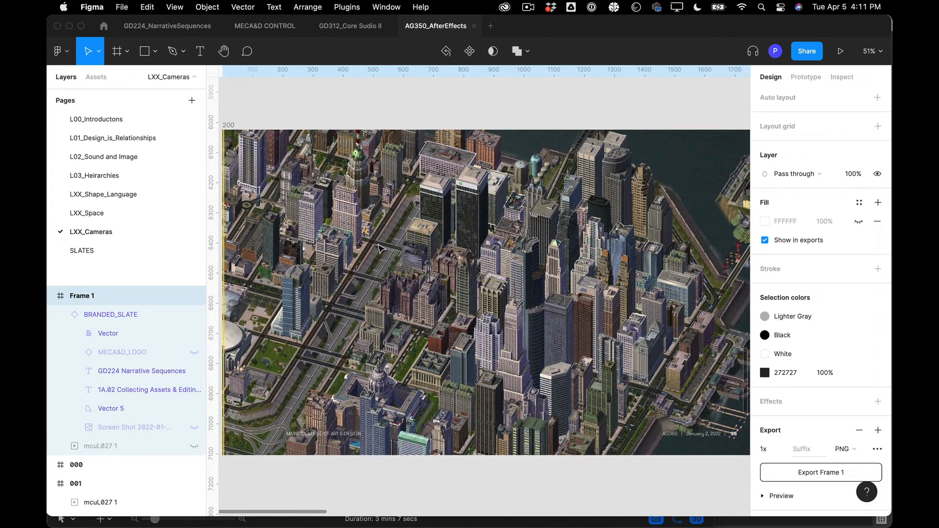
{"action": "scroll", "coordinate": [381, 250], "scroll_direction": "right", "scroll_amount": 2}
{"action": "scroll", "coordinate": [381, 249], "scroll_direction": "down", "scroll_amount": 2}
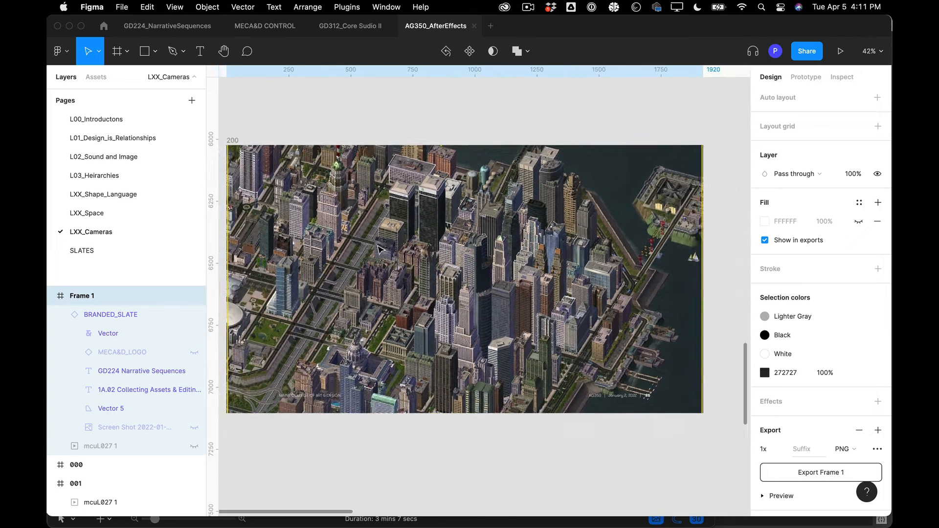
{"action": "scroll", "coordinate": [380, 249], "scroll_direction": "right", "scroll_amount": 1}
{"action": "scroll", "coordinate": [379, 250], "scroll_direction": "down", "scroll_amount": 2}
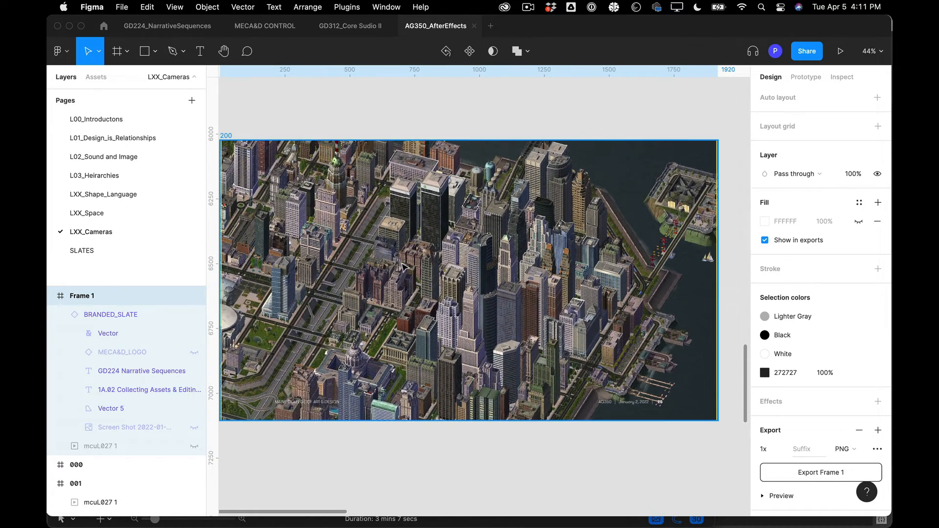
{"action": "scroll", "coordinate": [402, 266], "scroll_direction": "up", "scroll_amount": 1}
{"action": "scroll", "coordinate": [402, 265], "scroll_direction": "left", "scroll_amount": 1}
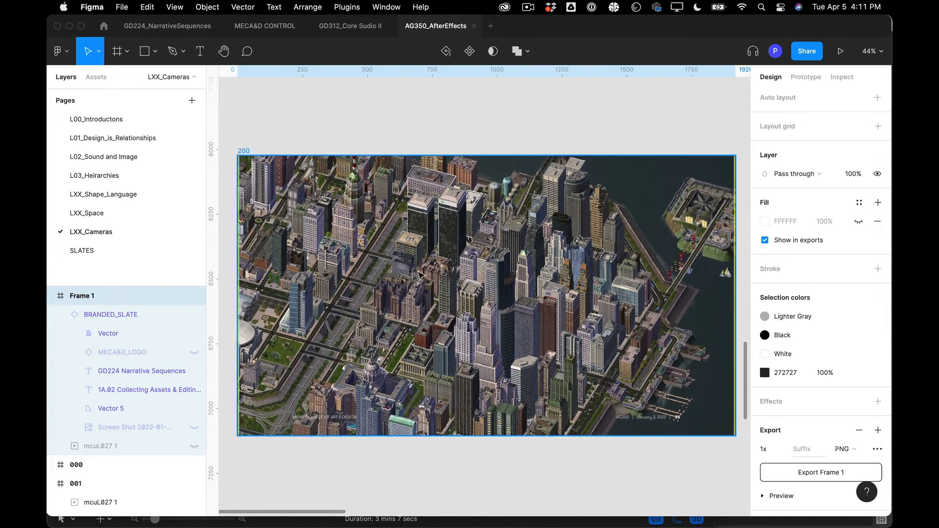
Step: Examine the BUCK — Pixel 4 phone illustration in frame 303
{"action": "scroll", "coordinate": [473, 321], "scroll_direction": "right", "scroll_amount": 10}
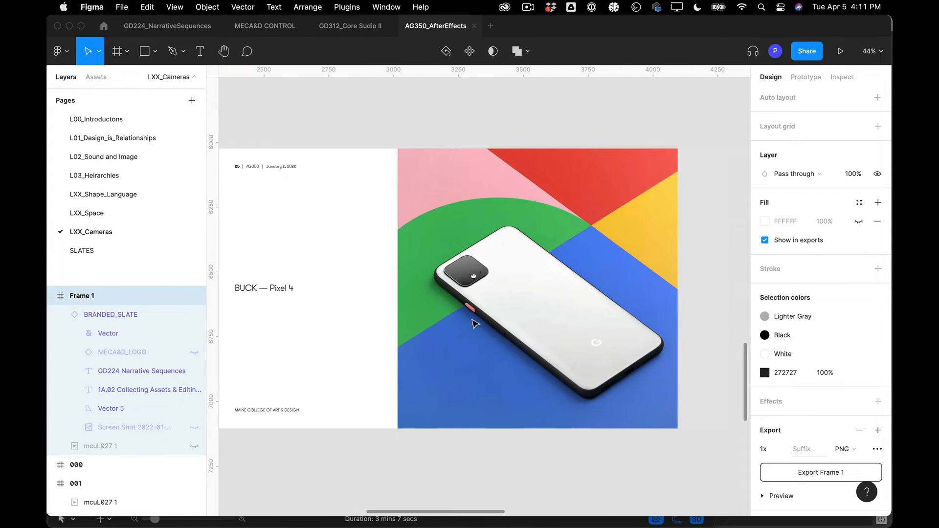
{"action": "scroll", "coordinate": [474, 324], "scroll_direction": "down", "scroll_amount": 2}
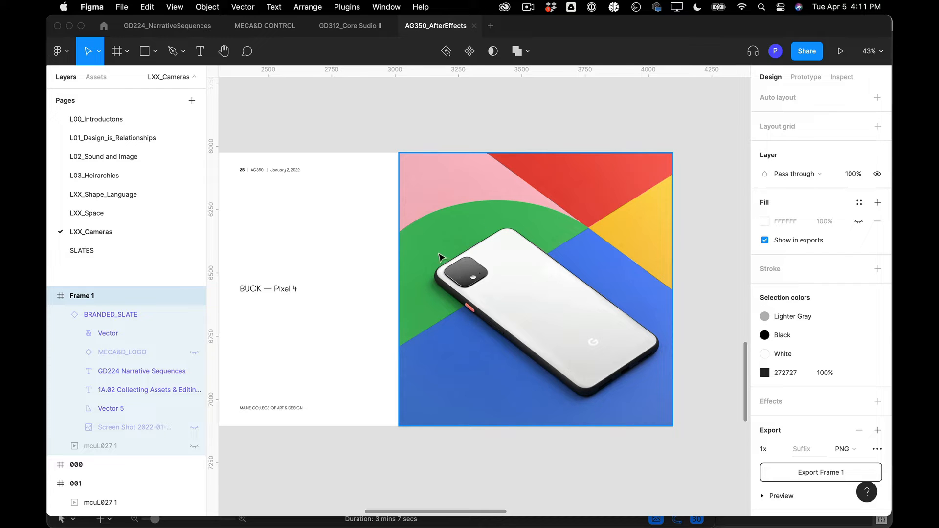
{"action": "scroll", "coordinate": [560, 252], "scroll_direction": "right", "scroll_amount": 3}
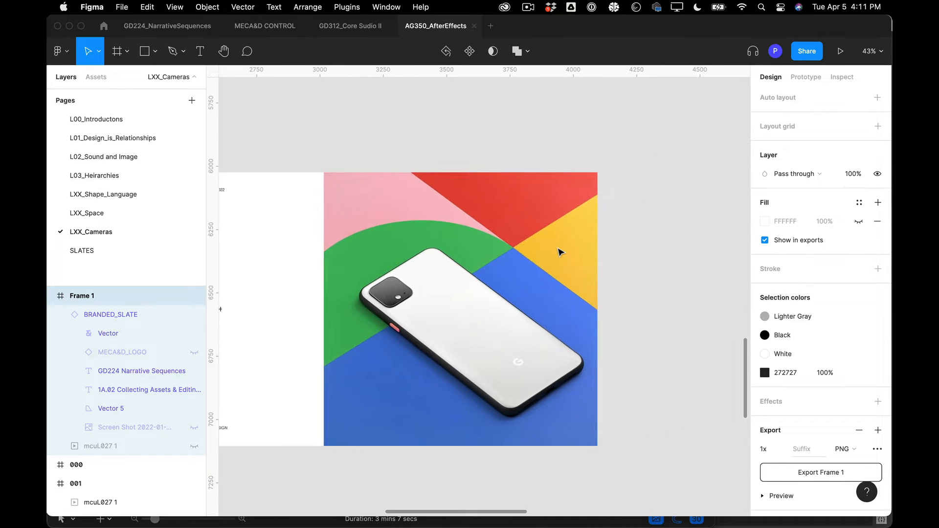
Step: Dismiss the notification overlay and clear the Frame 1 selection on the canvas
{"action": "scroll", "coordinate": [558, 248], "scroll_direction": "right", "scroll_amount": 5}
{"action": "scroll", "coordinate": [558, 248], "scroll_direction": "up", "scroll_amount": 14}
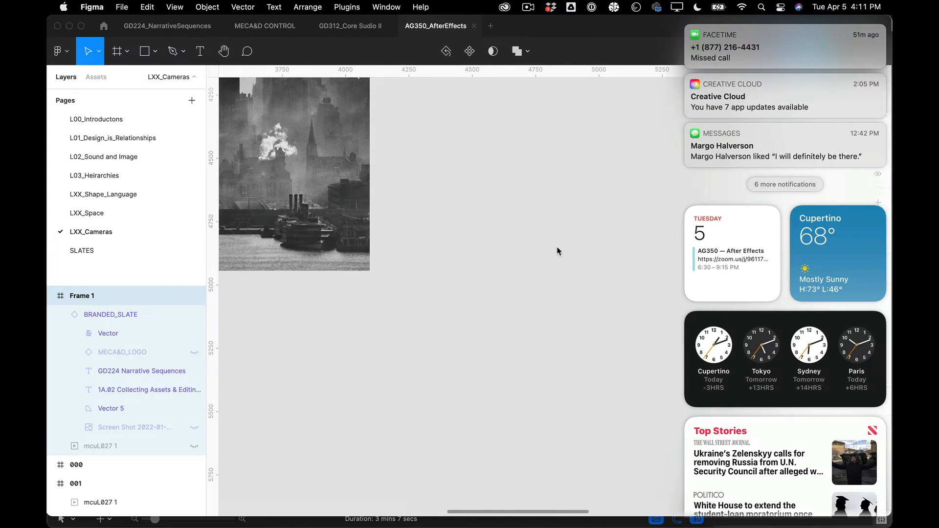
{"action": "scroll", "coordinate": [557, 249], "scroll_direction": "down", "scroll_amount": 8}
{"action": "scroll", "coordinate": [557, 250], "scroll_direction": "up", "scroll_amount": 3}
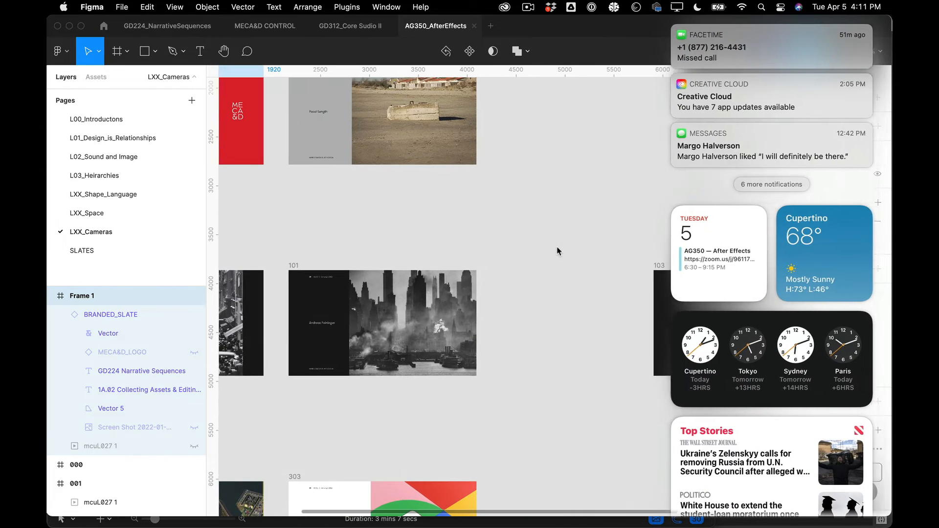
{"action": "left_click", "coordinate": [489, 321]}
Step: Examine the wide-angle view of the Eiffel Tower from below in the image of frame 300
{"action": "scroll", "coordinate": [490, 320], "scroll_direction": "right", "scroll_amount": 1}
{"action": "scroll", "coordinate": [491, 321], "scroll_direction": "down", "scroll_amount": 6}
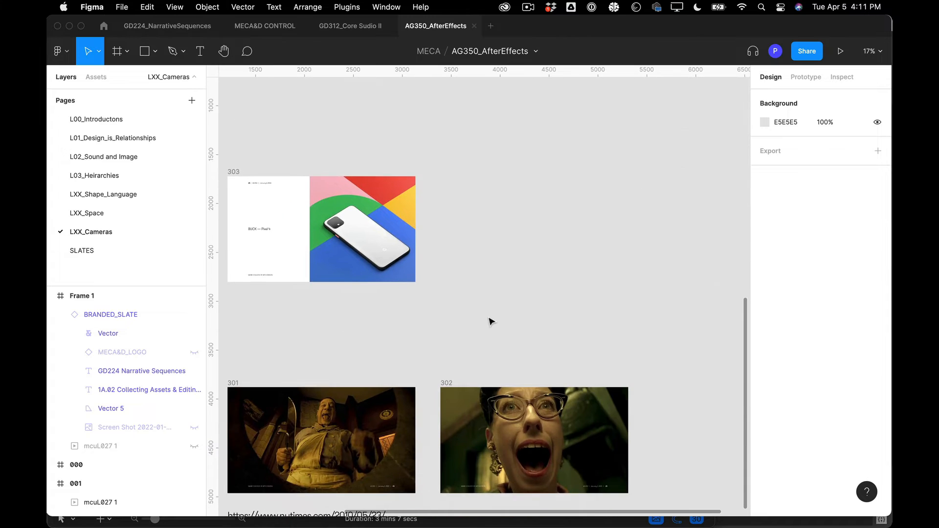
{"action": "scroll", "coordinate": [490, 321], "scroll_direction": "left", "scroll_amount": 4}
{"action": "scroll", "coordinate": [491, 321], "scroll_direction": "down", "scroll_amount": 3}
{"action": "scroll", "coordinate": [490, 321], "scroll_direction": "left", "scroll_amount": 4}
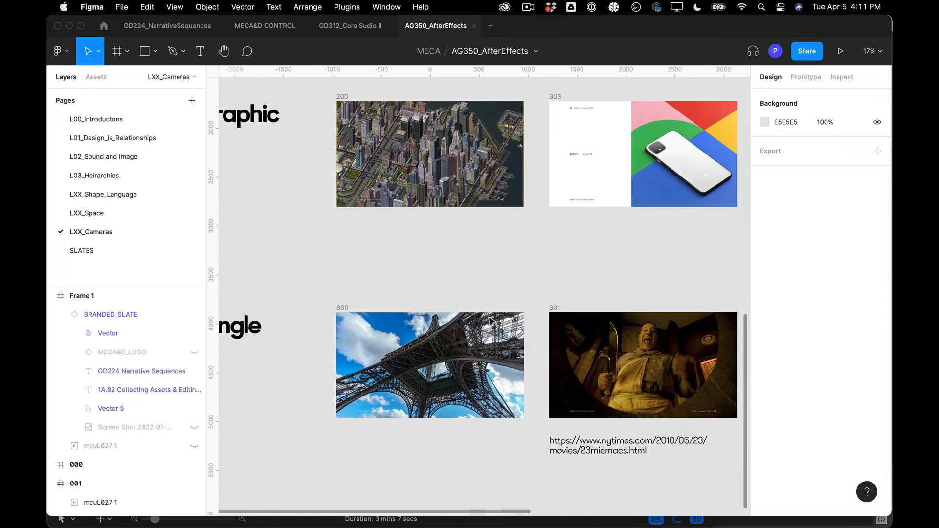
{"action": "scroll", "coordinate": [490, 321], "scroll_direction": "up", "scroll_amount": 5}
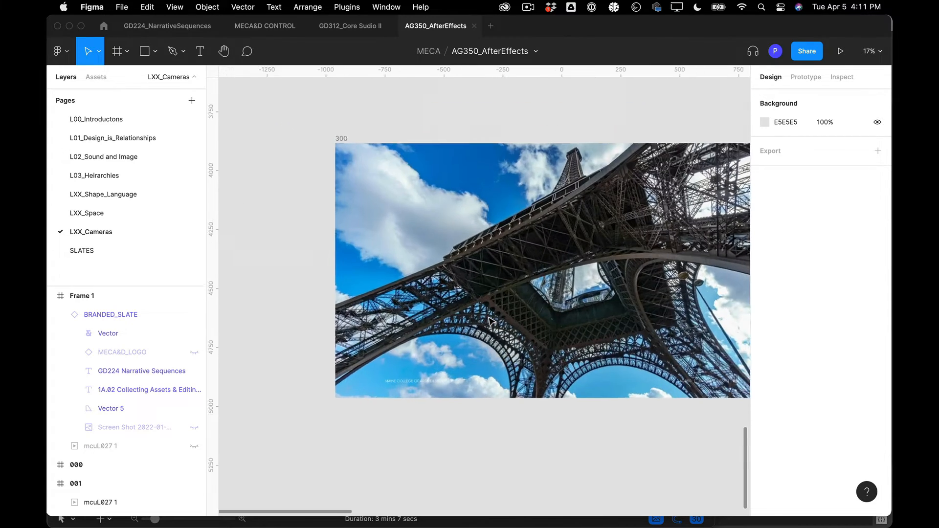
{"action": "scroll", "coordinate": [489, 318], "scroll_direction": "right", "scroll_amount": 1}
{"action": "scroll", "coordinate": [489, 318], "scroll_direction": "down", "scroll_amount": 1}
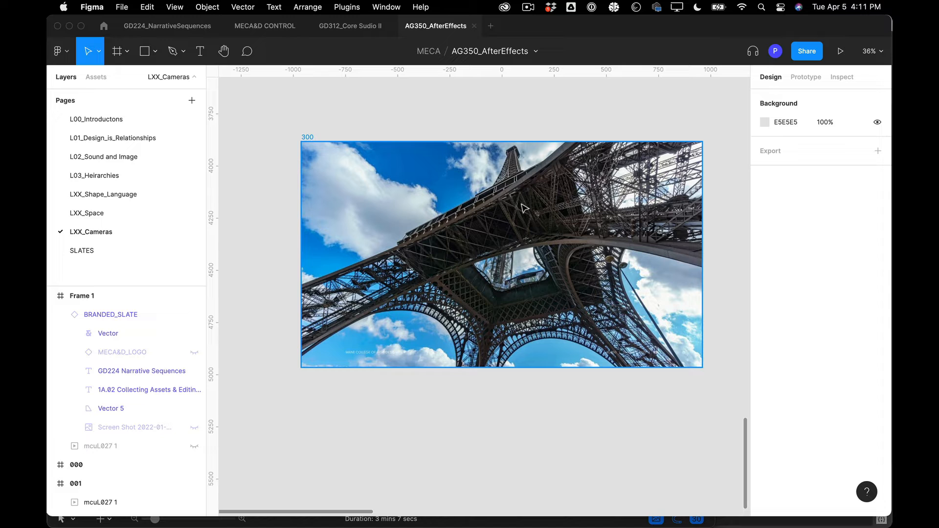
Step: Examine the wide-angle distortion in the film still of the shouting man holding a blade in frame 301
{"action": "scroll", "coordinate": [458, 228], "scroll_direction": "right", "scroll_amount": 10}
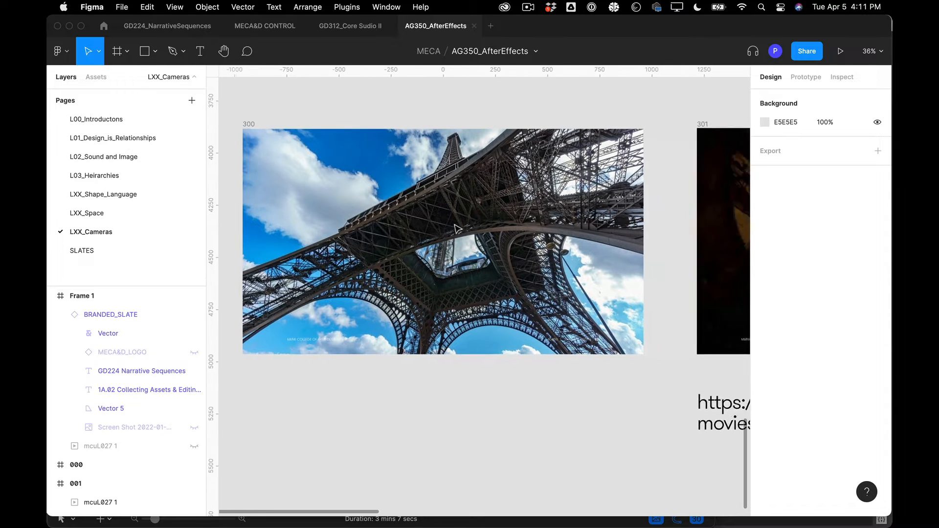
{"action": "scroll", "coordinate": [458, 228], "scroll_direction": "right", "scroll_amount": 3}
{"action": "scroll", "coordinate": [457, 228], "scroll_direction": "up", "scroll_amount": 1}
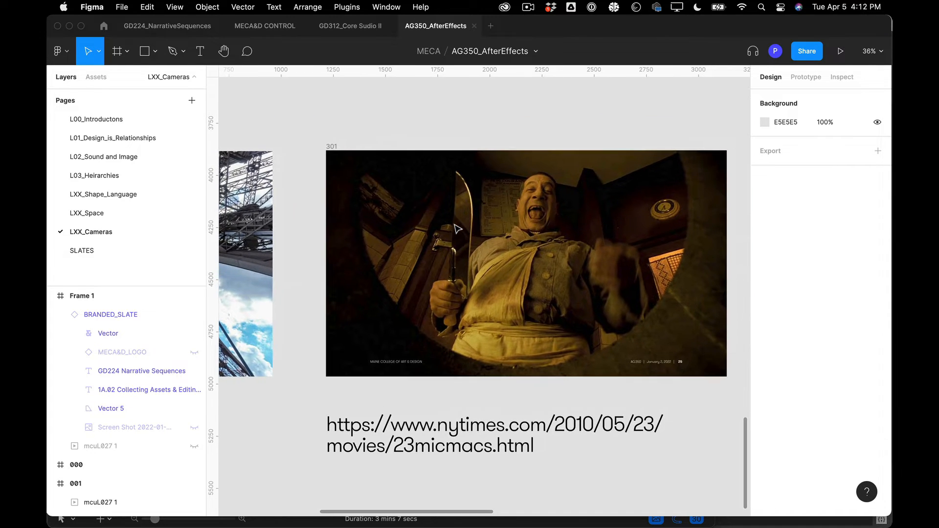
{"action": "scroll", "coordinate": [458, 228], "scroll_direction": "right", "scroll_amount": 3}
{"action": "scroll", "coordinate": [457, 228], "scroll_direction": "up", "scroll_amount": 1}
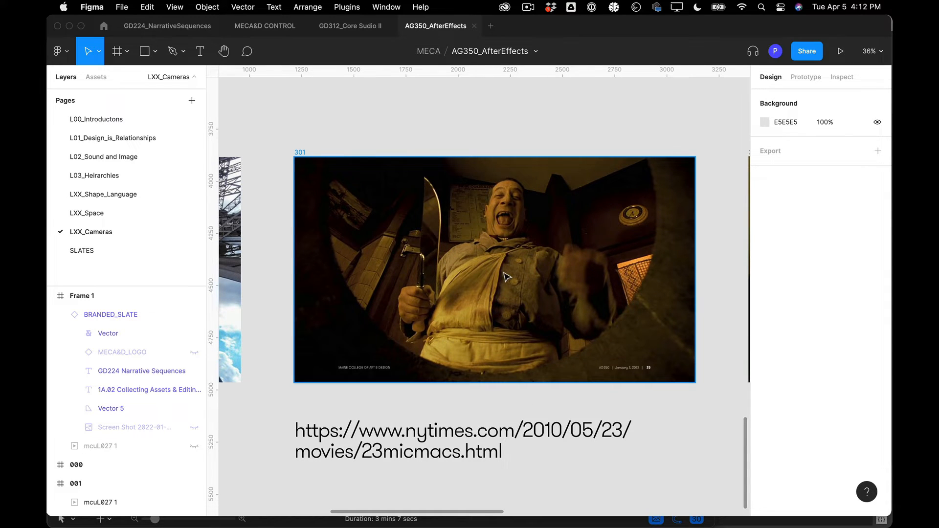
{"action": "scroll", "coordinate": [507, 277], "scroll_direction": "down", "scroll_amount": 2}
{"action": "scroll", "coordinate": [506, 277], "scroll_direction": "right", "scroll_amount": 1}
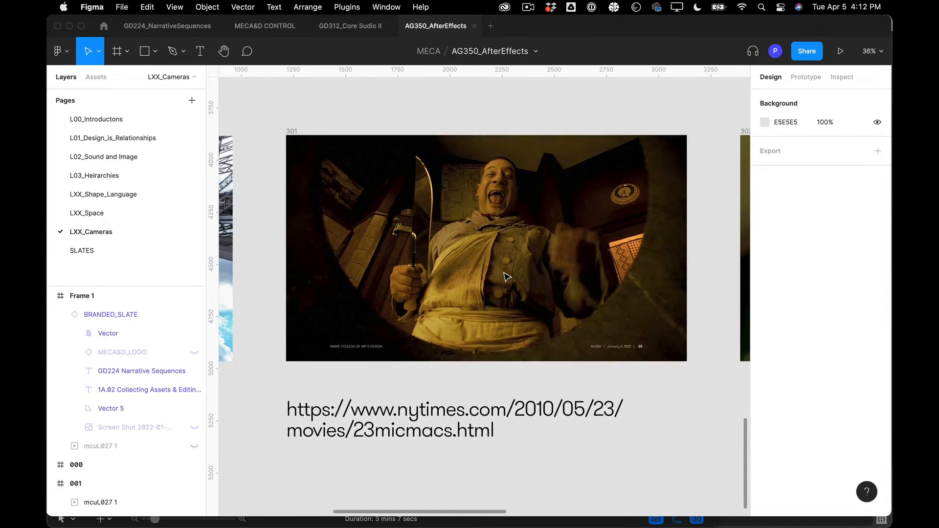
{"action": "scroll", "coordinate": [506, 278], "scroll_direction": "up", "scroll_amount": 2}
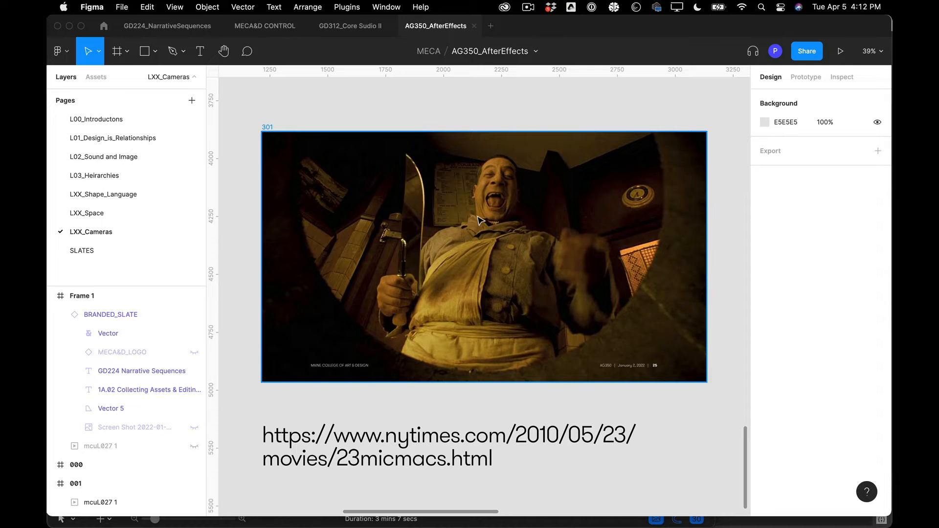
{"action": "scroll", "coordinate": [467, 239], "scroll_direction": "right", "scroll_amount": 1}
{"action": "scroll", "coordinate": [467, 238], "scroll_direction": "up", "scroll_amount": 1}
{"action": "scroll", "coordinate": [467, 238], "scroll_direction": "up", "scroll_amount": 2}
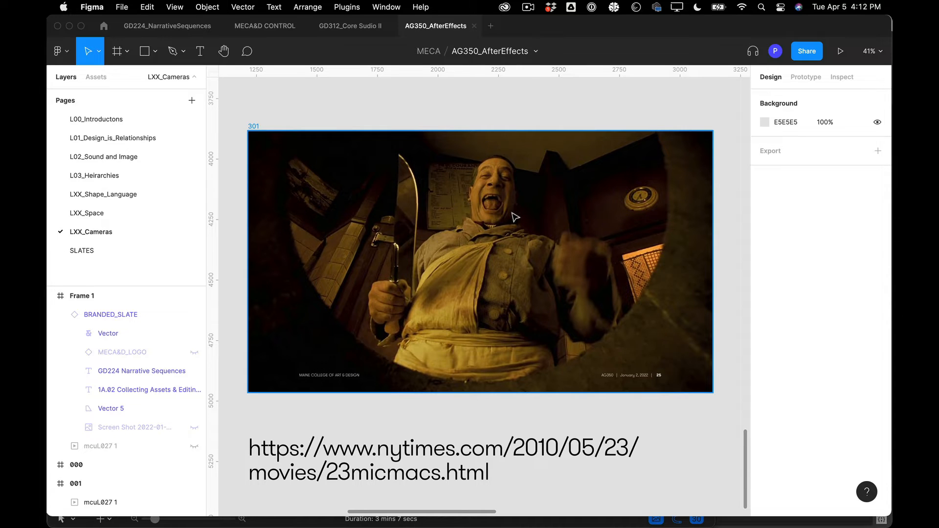
Step: Examine the wide-angle close-up of the screaming woman with glasses in frame 302
{"action": "scroll", "coordinate": [515, 217], "scroll_direction": "right", "scroll_amount": 10}
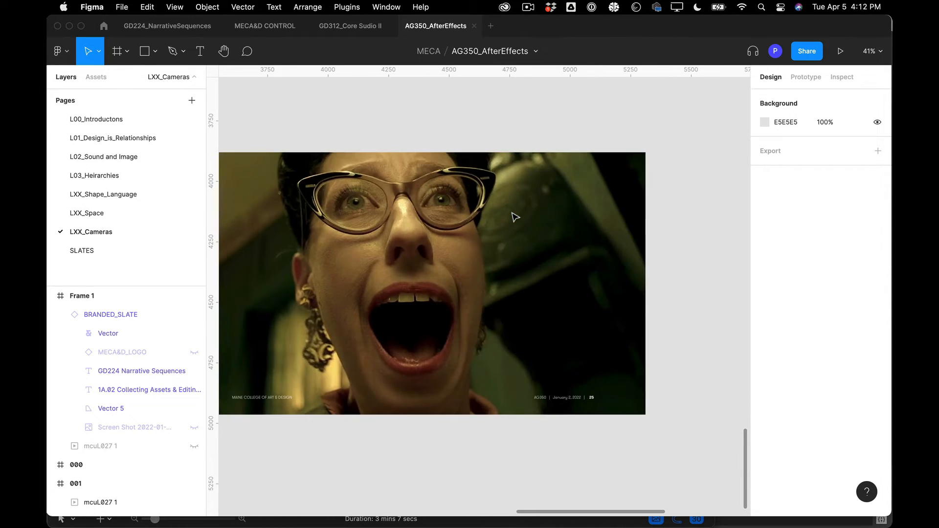
{"action": "scroll", "coordinate": [515, 217], "scroll_direction": "left", "scroll_amount": 2}
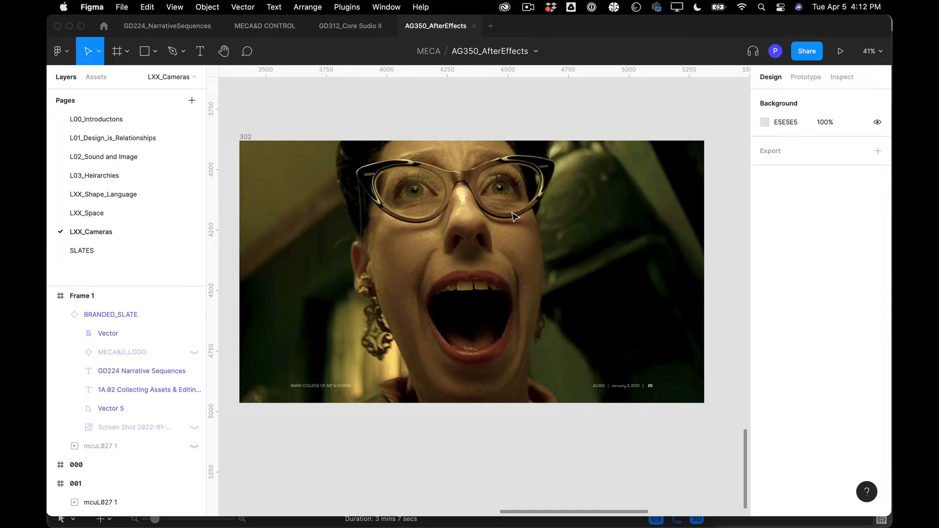
{"action": "scroll", "coordinate": [510, 224], "scroll_direction": "up", "scroll_amount": 3}
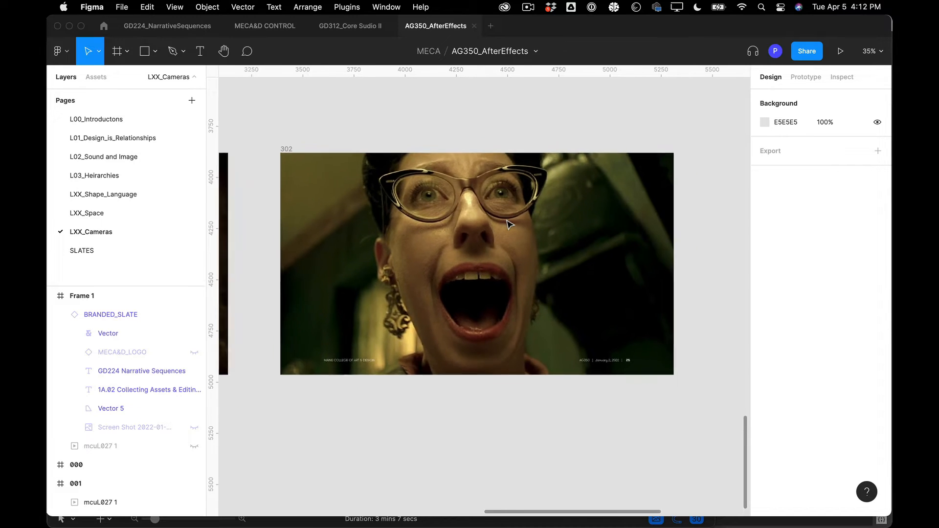
{"action": "scroll", "coordinate": [510, 226], "scroll_direction": "left", "scroll_amount": 2}
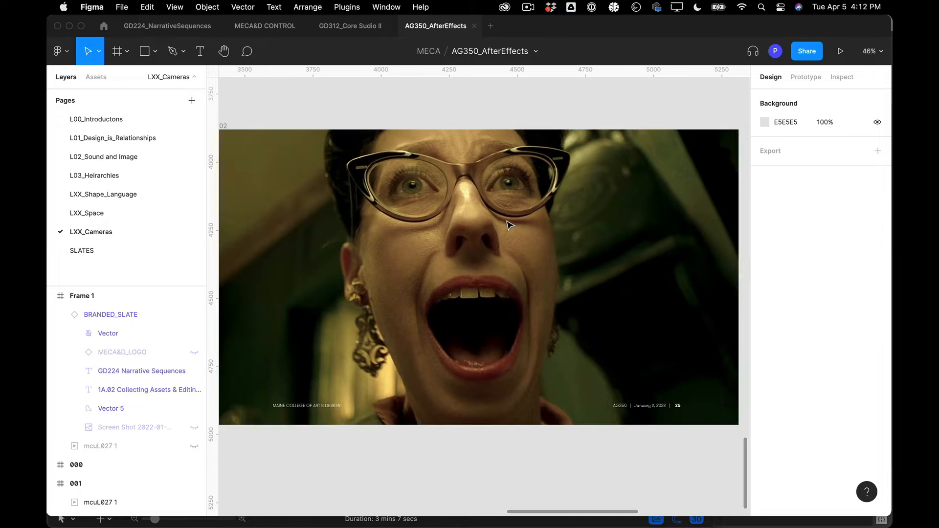
{"action": "scroll", "coordinate": [510, 225], "scroll_direction": "down", "scroll_amount": 4}
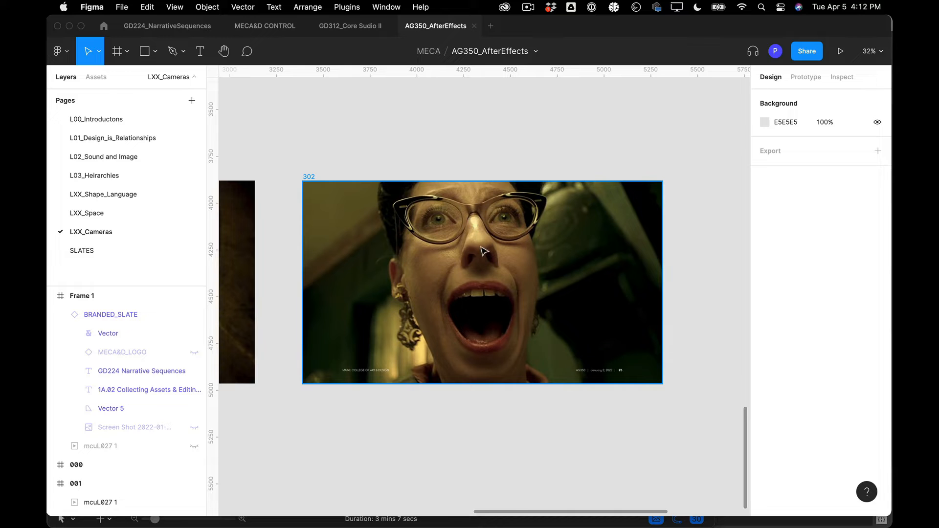
{"action": "scroll", "coordinate": [484, 252], "scroll_direction": "down", "scroll_amount": 5}
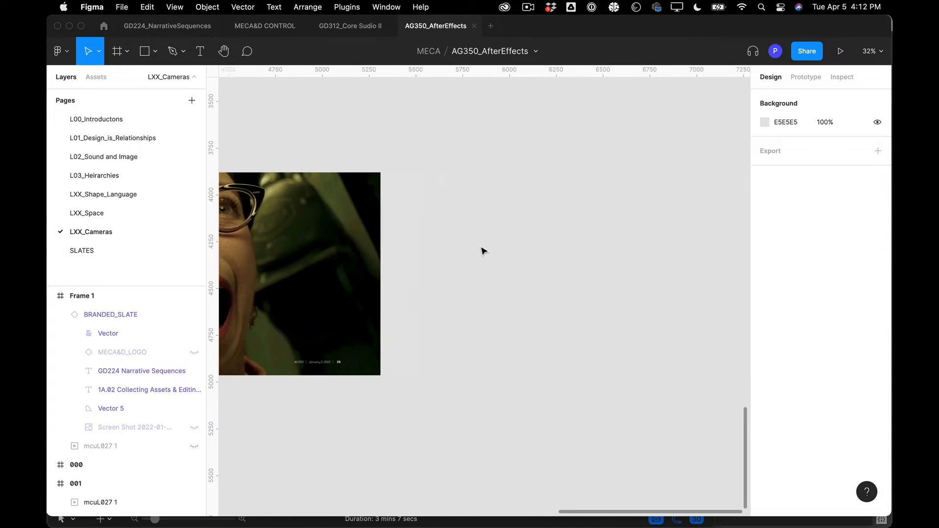
{"action": "scroll", "coordinate": [484, 251], "scroll_direction": "left", "scroll_amount": 10}
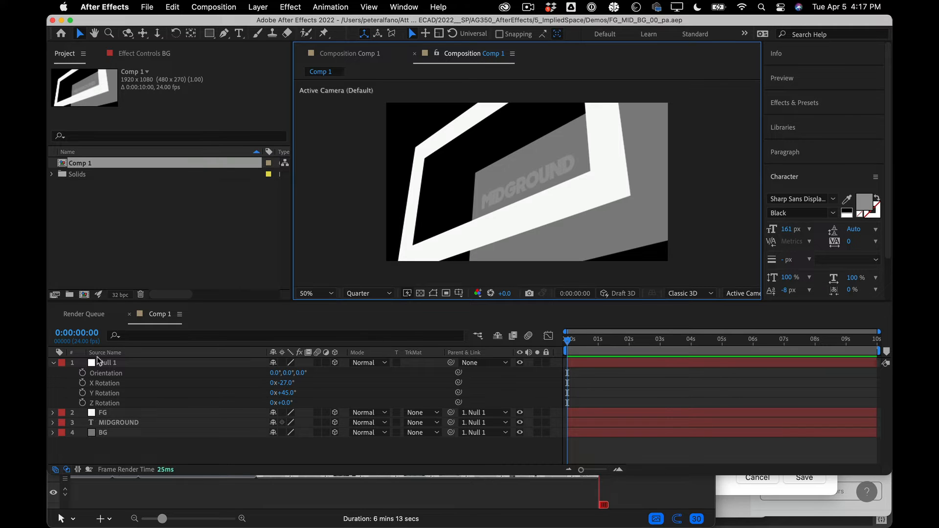
Step: In After Effects, collapse the Null 1 properties and add a one-node camera with the 24mm preset to Comp 1
{"action": "left_click", "coordinate": [54, 362]}
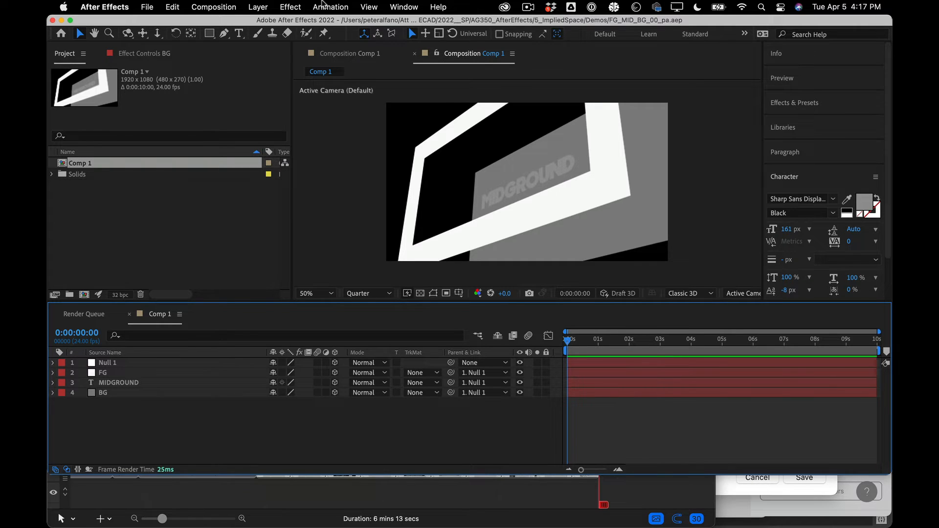
{"action": "left_click", "coordinate": [315, 6]}
{"action": "mouse_move", "coordinate": [274, 24]}
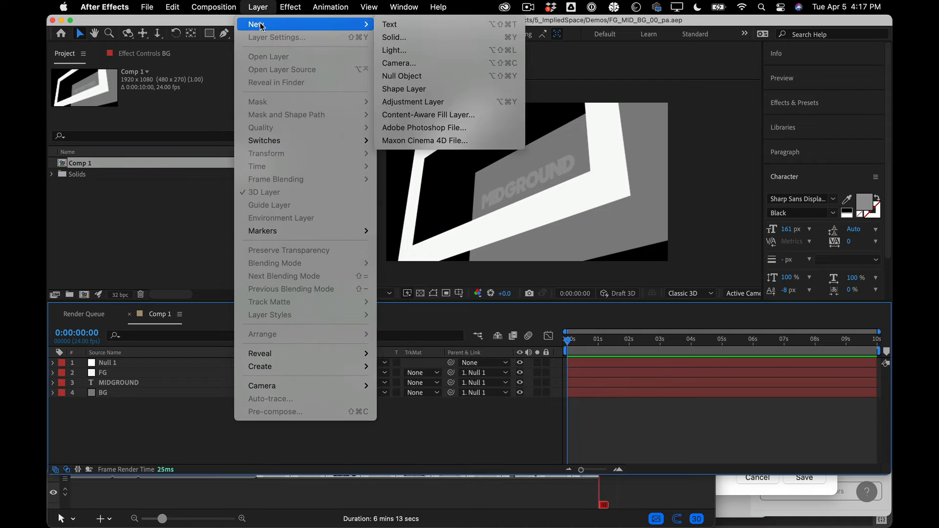
{"action": "left_click", "coordinate": [425, 64]}
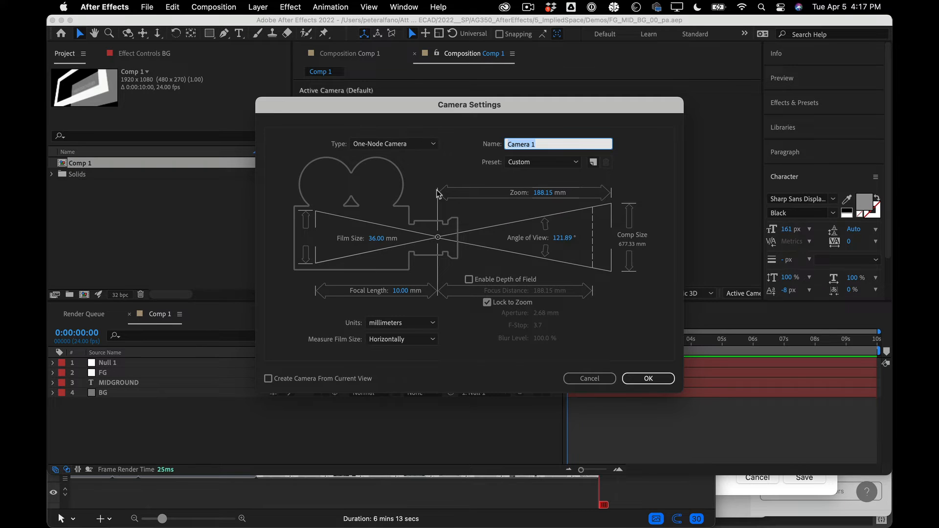
{"action": "left_click", "coordinate": [540, 161]}
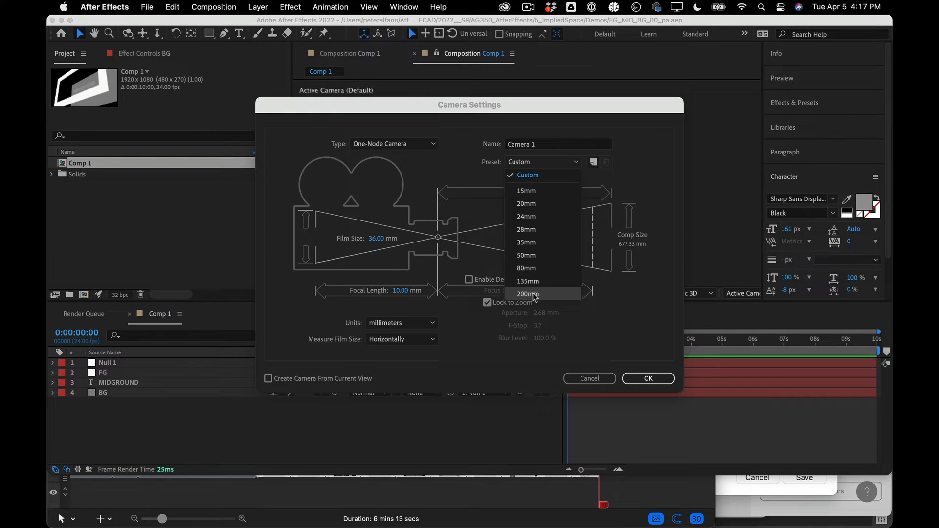
{"action": "left_click", "coordinate": [549, 218]}
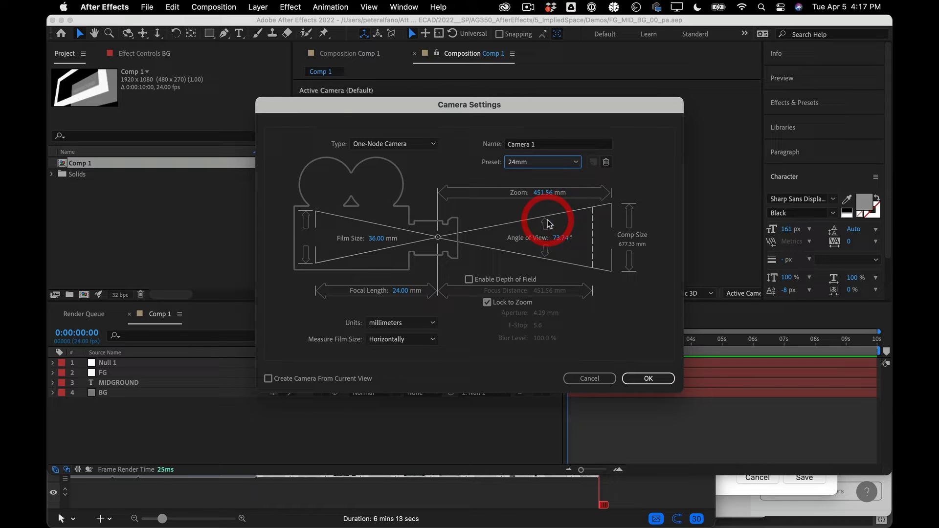
{"action": "left_click", "coordinate": [643, 378]}
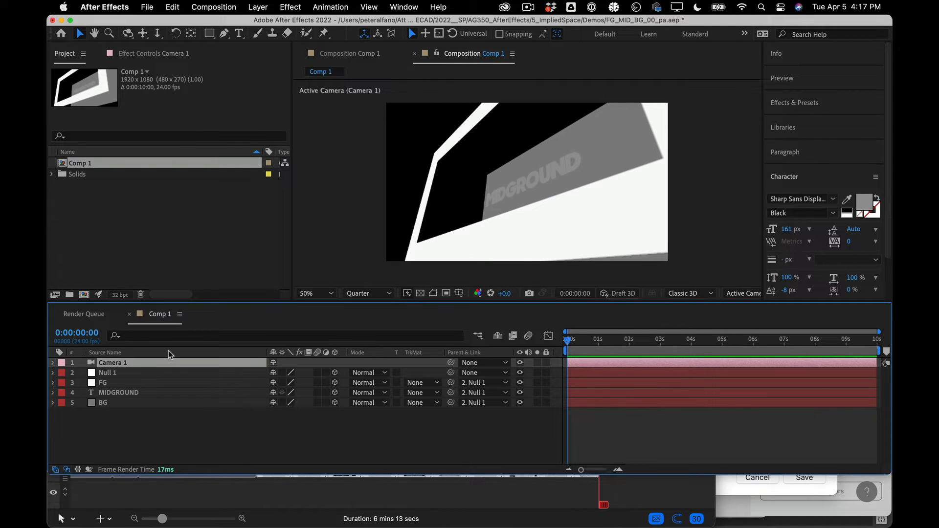
Step: Rename the new camera layer as 24
{"action": "key", "text": "Return"}
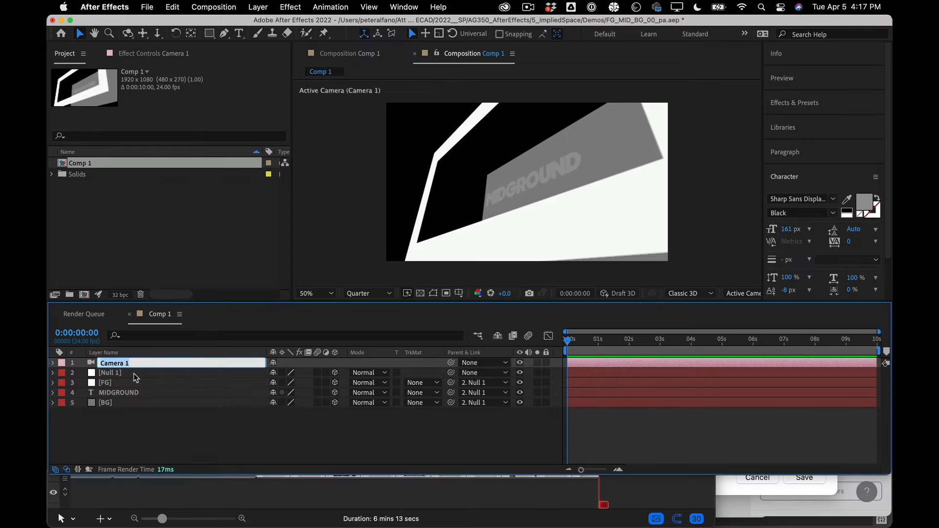
{"action": "type", "text": "24"}
{"action": "key", "text": "Return"}
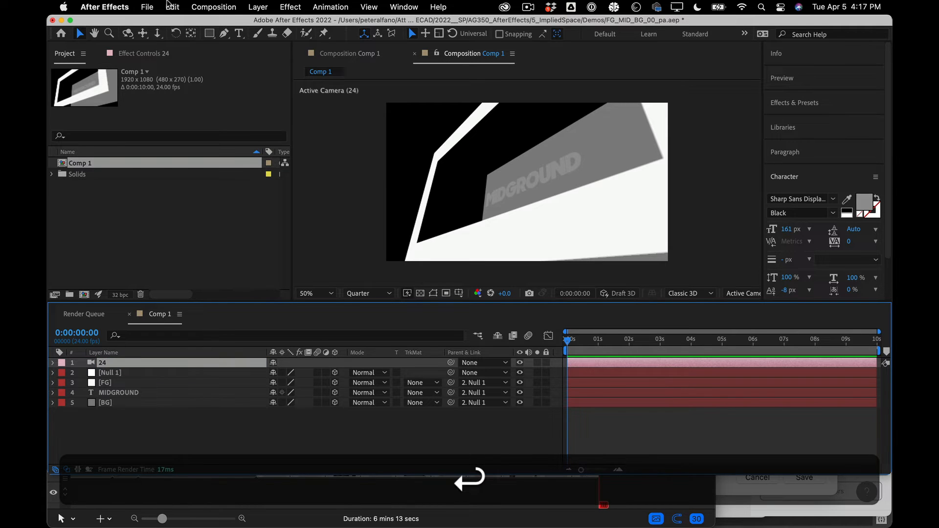
Step: Add a second one-node camera to Comp 1 using the 200mm preset
{"action": "left_click", "coordinate": [258, 7]}
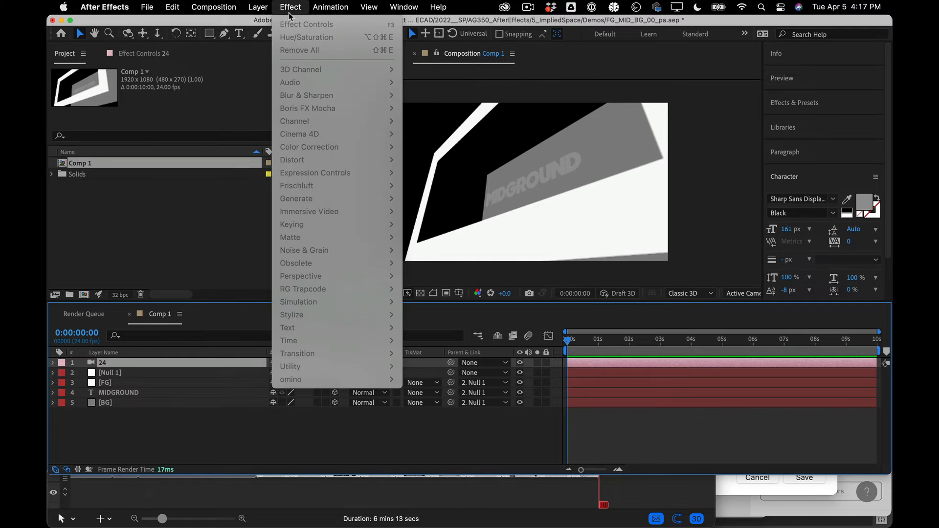
{"action": "mouse_move", "coordinate": [294, 24]}
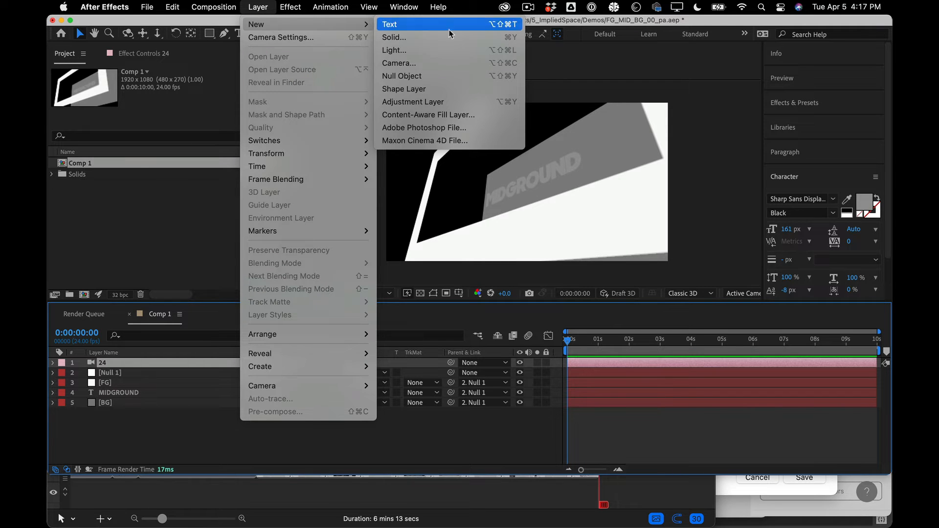
{"action": "left_click", "coordinate": [444, 63]}
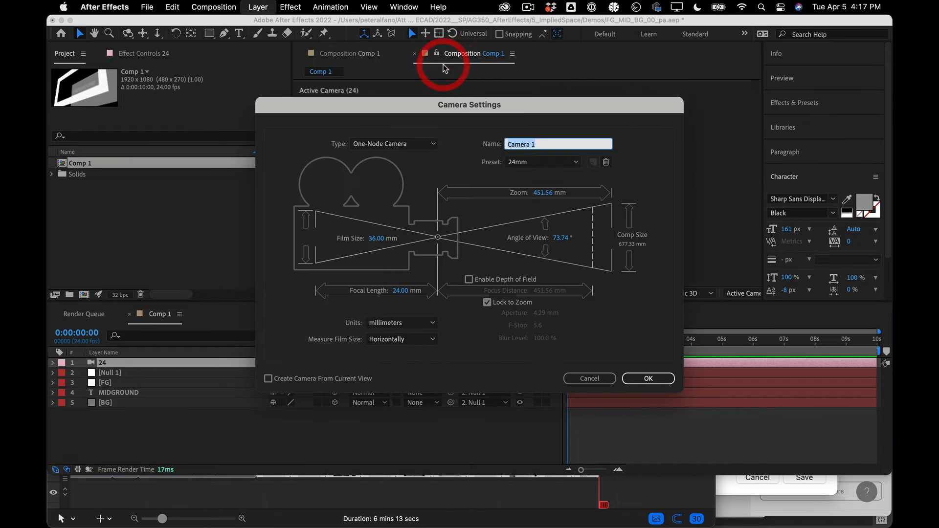
{"action": "left_click", "coordinate": [539, 162]}
{"action": "left_click", "coordinate": [528, 294]}
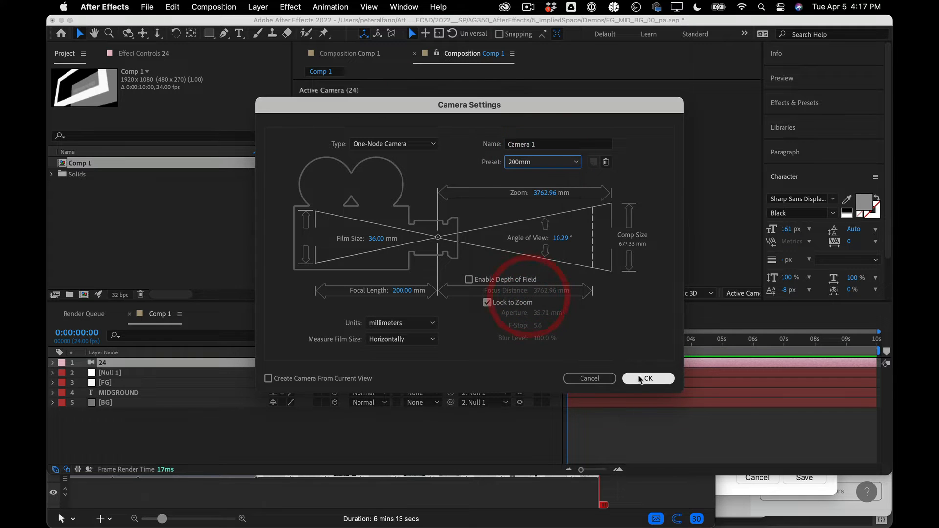
{"action": "left_click", "coordinate": [643, 378]}
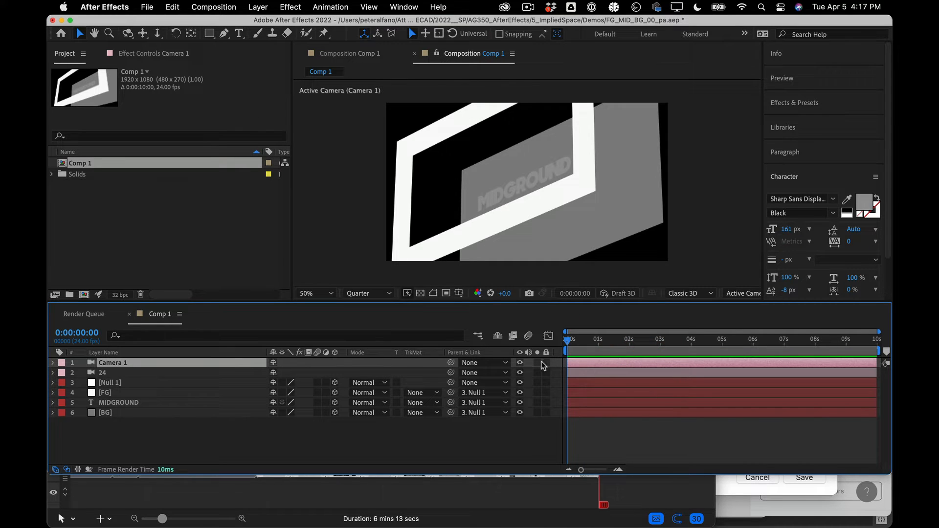
Step: Toggle the visibility of the 200mm camera layer repeatedly to compare its view with the 24mm camera's
{"action": "left_click", "coordinate": [519, 363]}
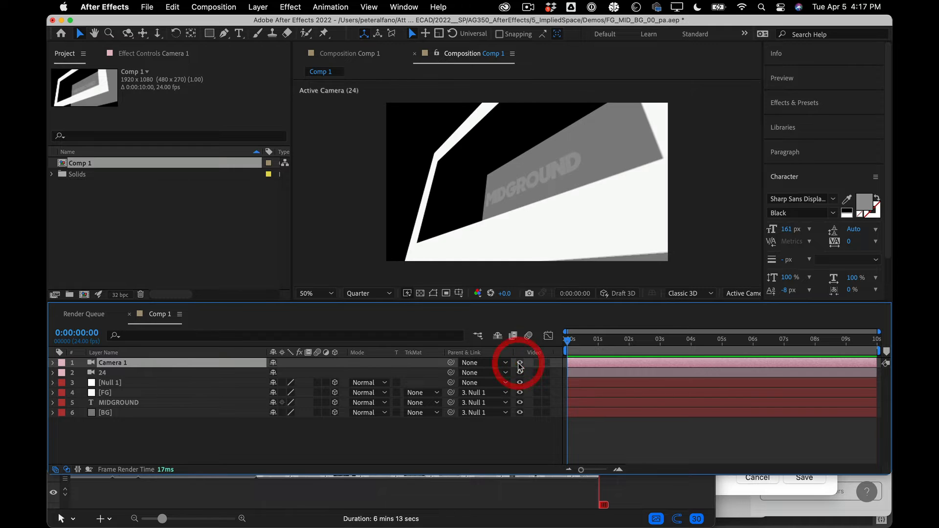
{"action": "left_click", "coordinate": [519, 364]}
{"action": "left_click", "coordinate": [519, 364]}
{"action": "left_click", "coordinate": [519, 364]}
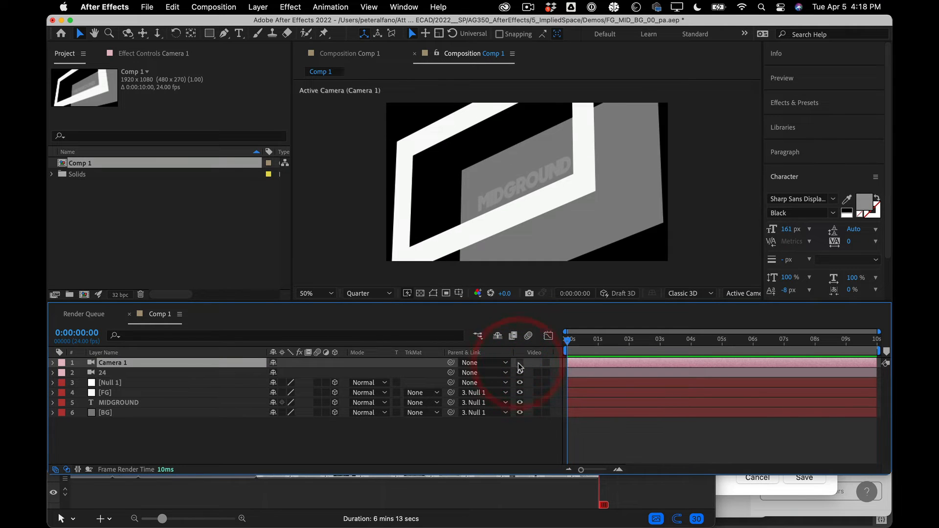
{"action": "left_click", "coordinate": [519, 364]}
{"action": "left_click", "coordinate": [519, 364]}
{"action": "left_click", "coordinate": [519, 364]}
{"action": "left_click", "coordinate": [519, 364]}
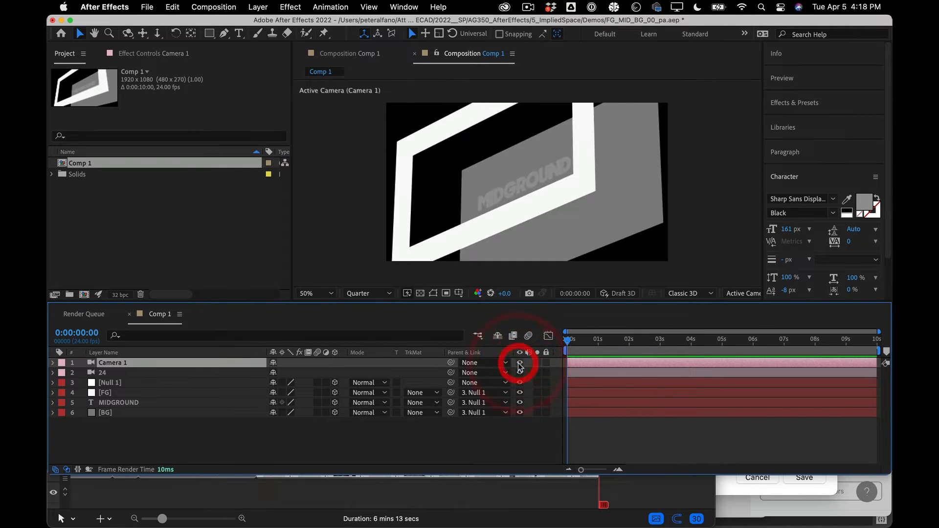
{"action": "left_click", "coordinate": [519, 364]}
{"action": "left_click", "coordinate": [519, 364]}
Step: Hide both the 24 and the 200mm camera layers to view the composition through the default camera
{"action": "left_click", "coordinate": [520, 372]}
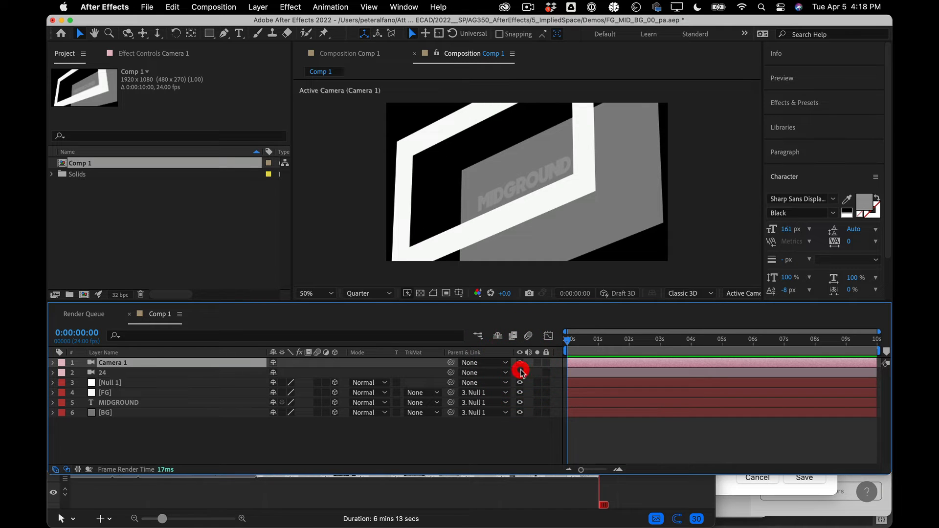
{"action": "left_click", "coordinate": [521, 371]}
{"action": "left_click", "coordinate": [520, 363]}
{"action": "left_click", "coordinate": [520, 364]}
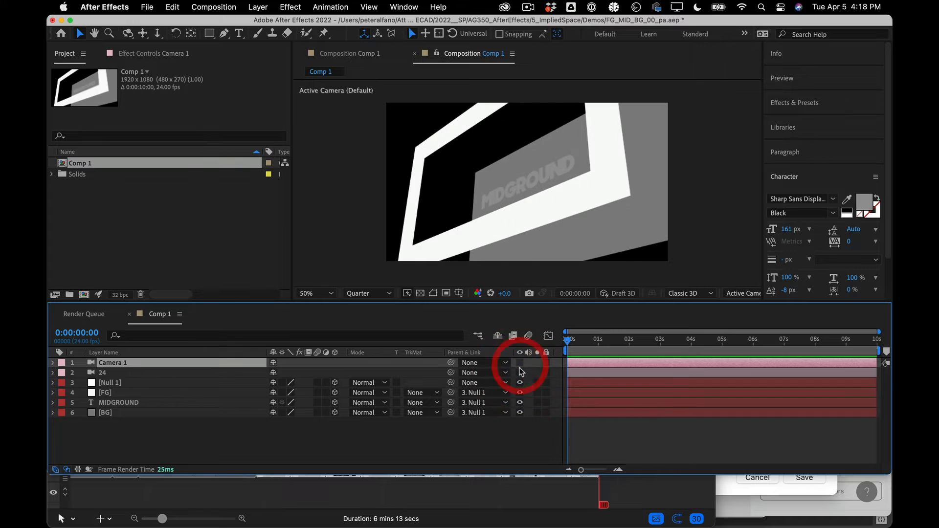
Step: Toggle the visibility of the 24 and 200mm camera layers in turn to compare their views with the default camera
{"action": "left_click", "coordinate": [520, 373]}
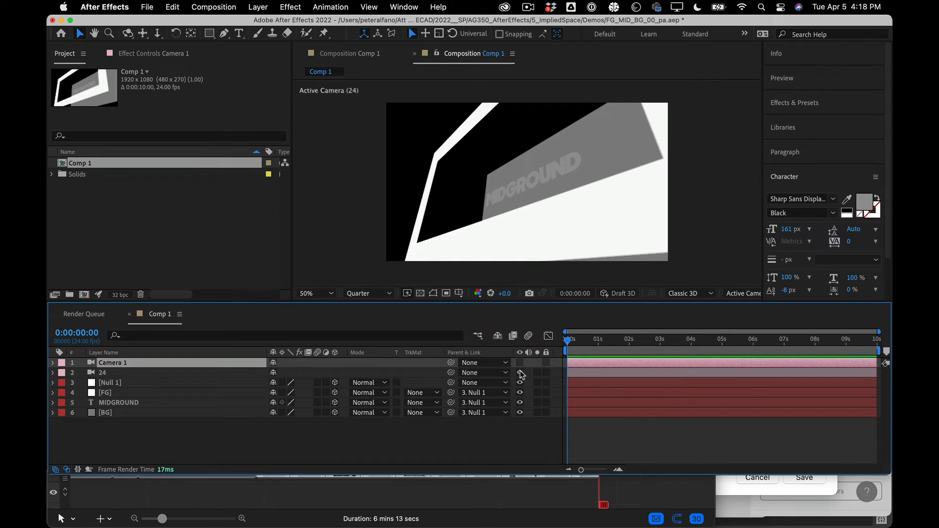
{"action": "left_click", "coordinate": [520, 372]}
{"action": "left_click", "coordinate": [520, 372]}
{"action": "left_click", "coordinate": [520, 363]}
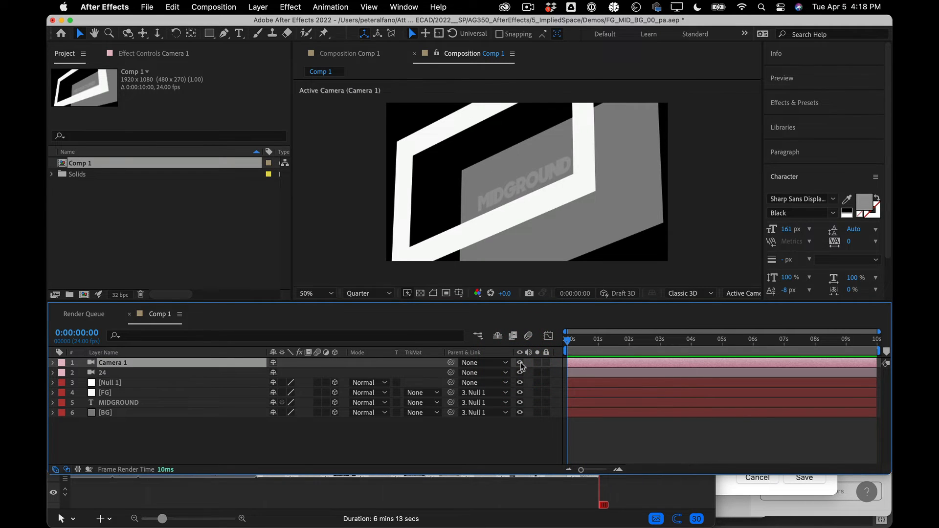
{"action": "left_click", "coordinate": [520, 363]}
{"action": "left_click", "coordinate": [520, 372]}
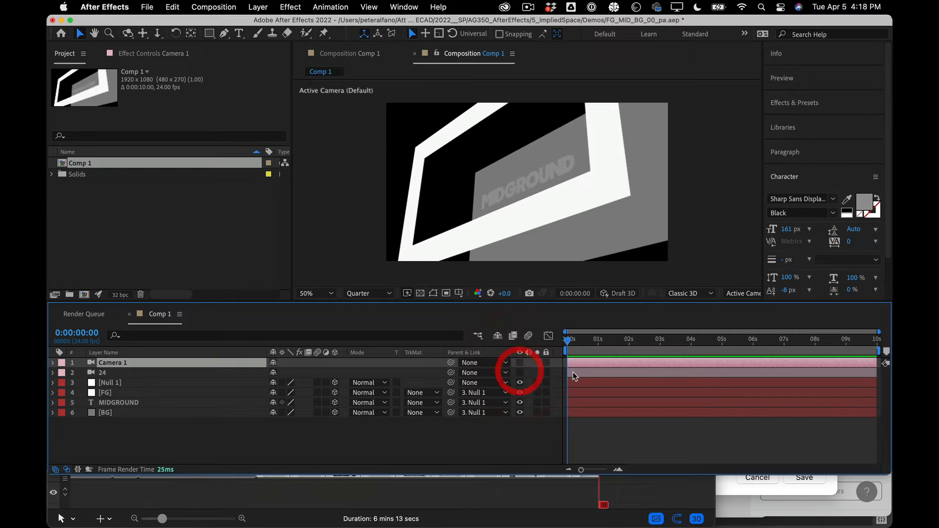
Step: Set the X and Y rotation of the Null 1 layer to 0°
{"action": "left_click", "coordinate": [135, 383]}
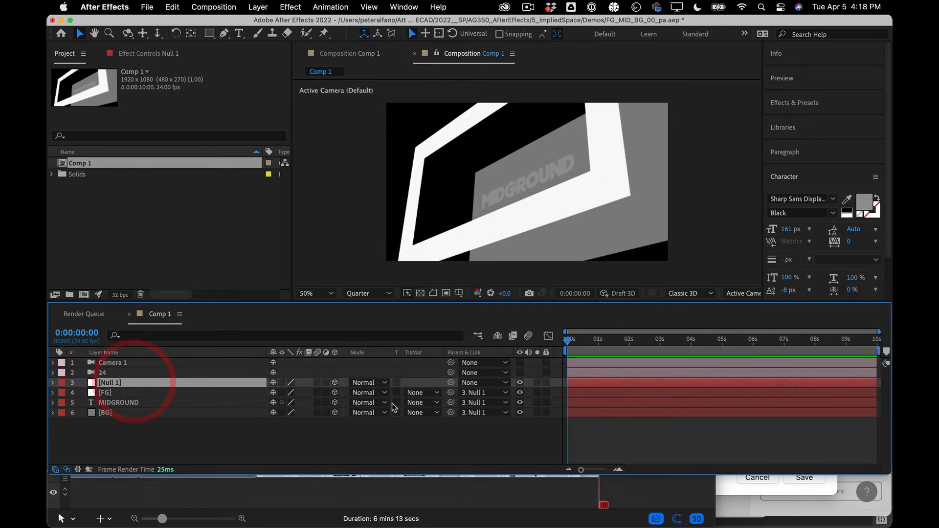
{"action": "key", "text": "p"}
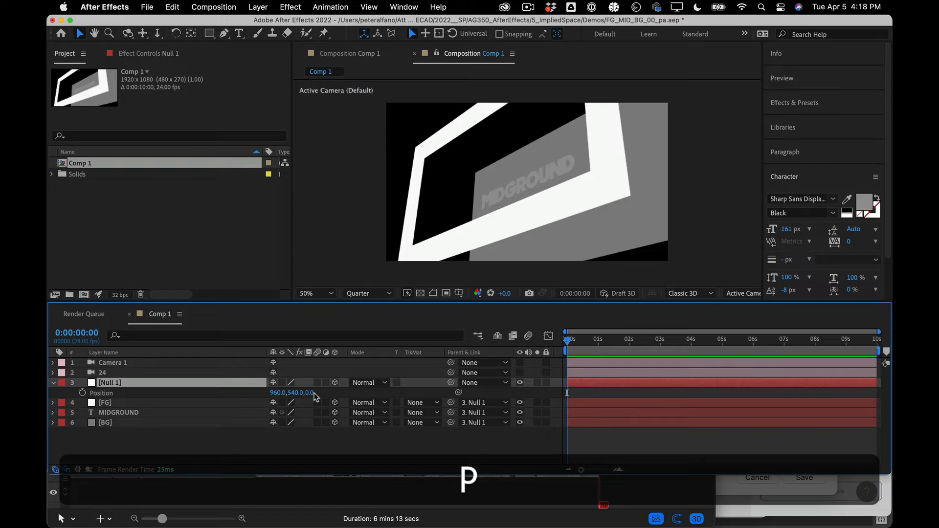
{"action": "key", "text": "r"}
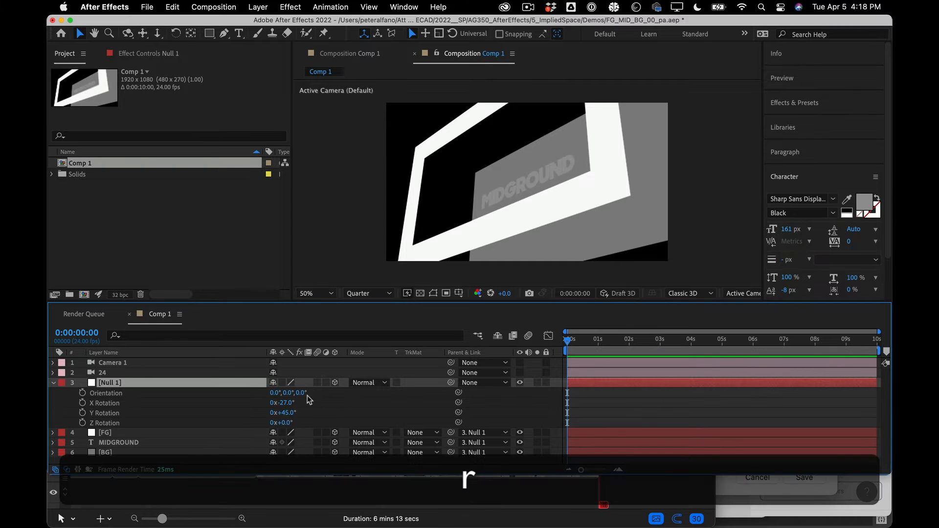
{"action": "left_click", "coordinate": [288, 403]}
{"action": "type", "text": "0"}
{"action": "key", "text": "Tab"}
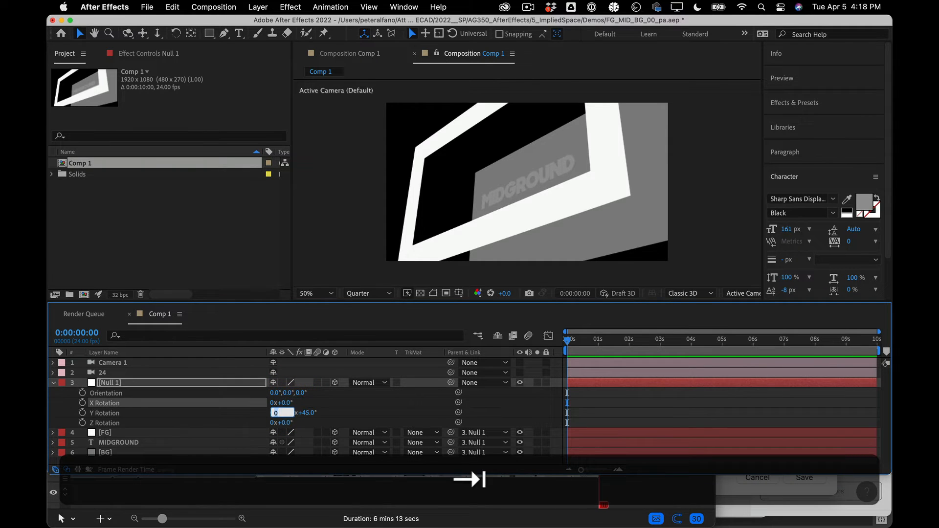
{"action": "type", "text": "0"}
{"action": "key", "text": "Tab"}
{"action": "type", "text": "0"}
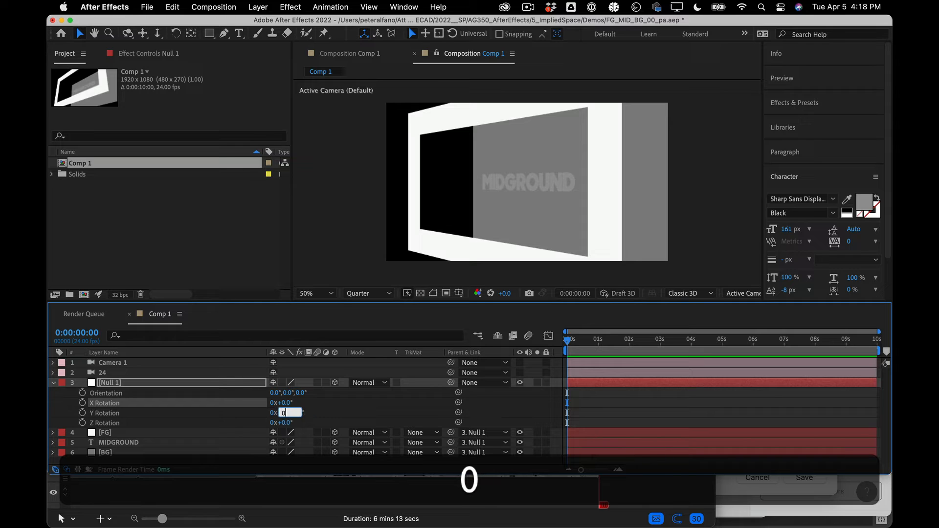
{"action": "key", "text": "Return"}
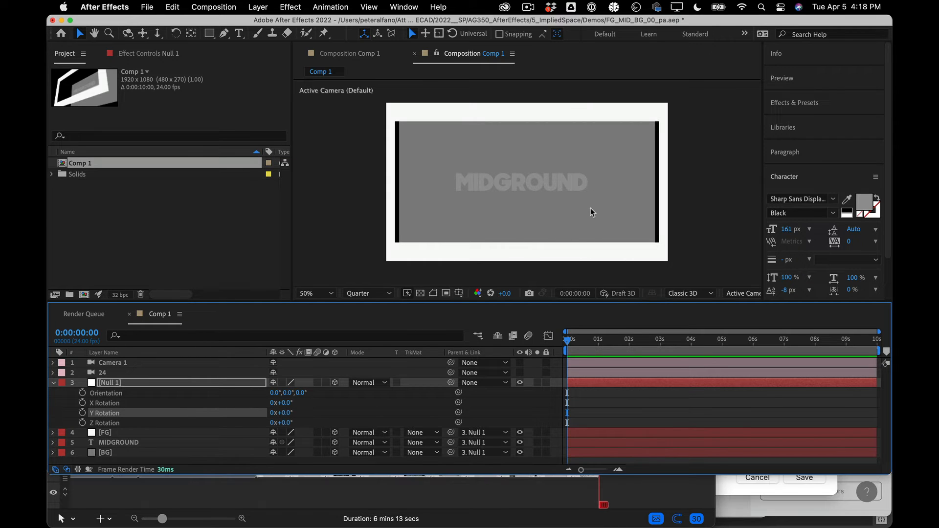
{"action": "left_click", "coordinate": [184, 383]}
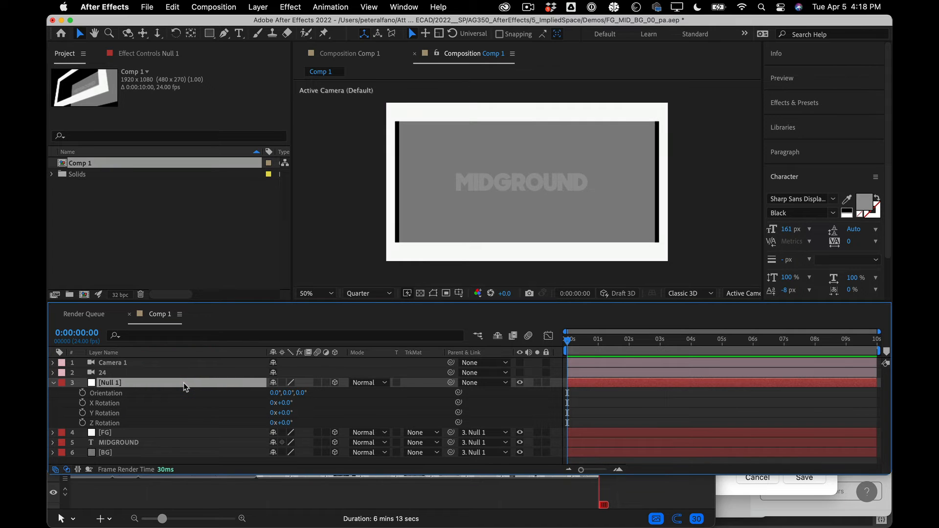
Step: Delete both the 24 and the 200mm camera layers from Comp 1
{"action": "left_click", "coordinate": [185, 365]}
{"action": "left_click", "coordinate": [180, 373], "text": "shift"}
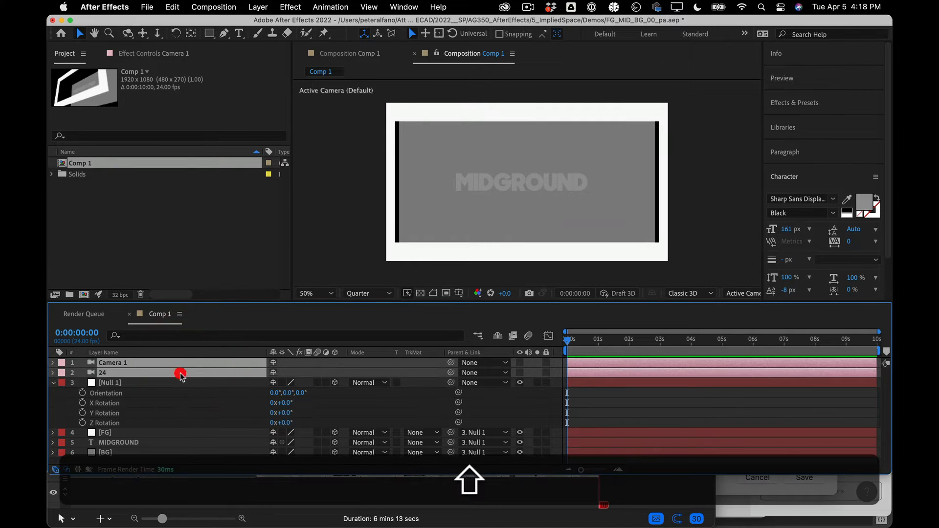
{"action": "key", "text": "BackSpace"}
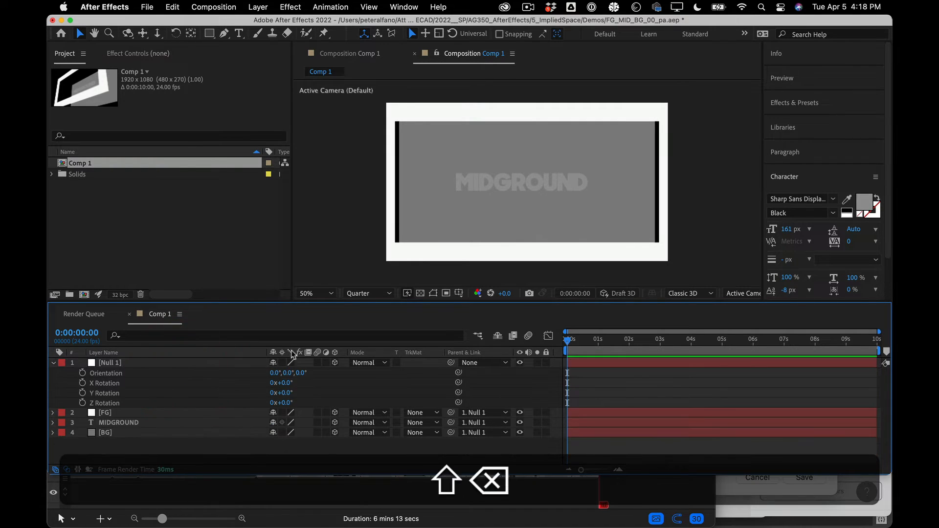
Step: Add a two-node camera named Camera 1 to Comp 1 with the 200mm preset
{"action": "left_click", "coordinate": [104, 365]}
{"action": "left_click", "coordinate": [109, 432], "text": "shift"}
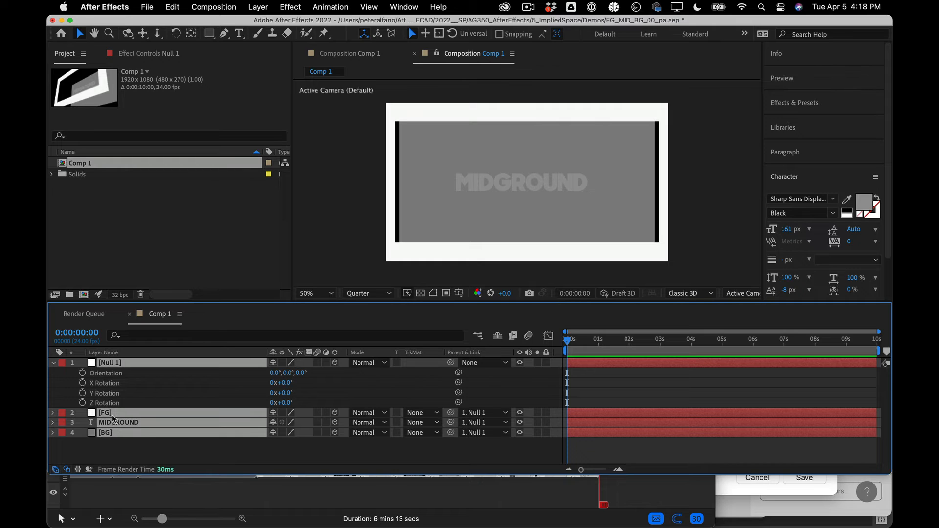
{"action": "left_click", "coordinate": [268, 6]}
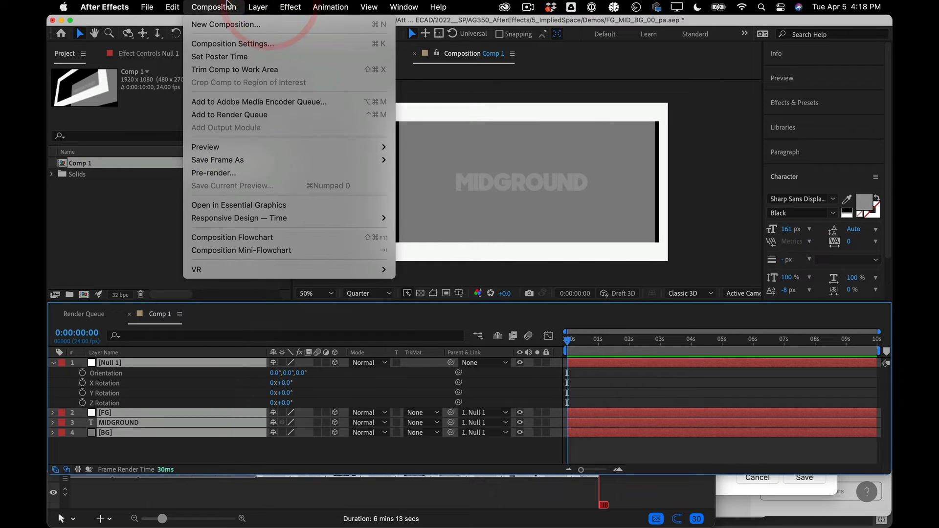
{"action": "mouse_move", "coordinate": [259, 24]}
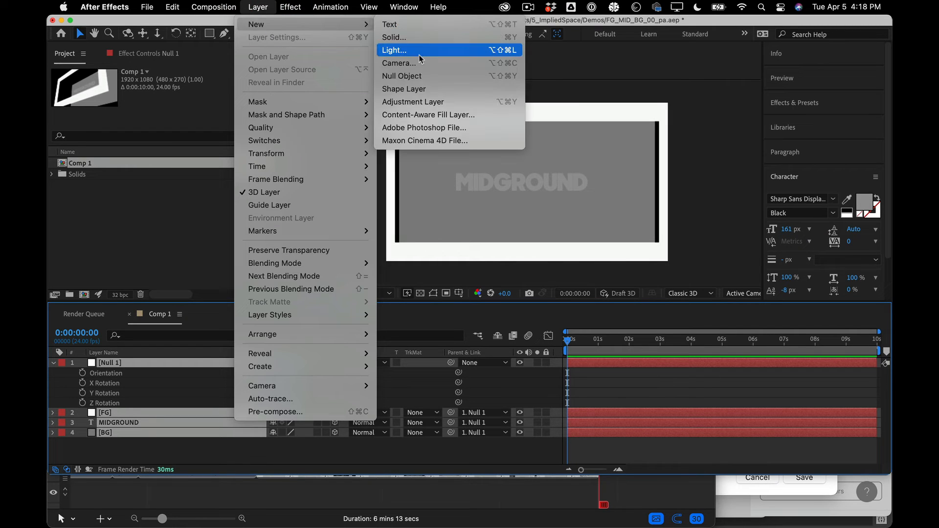
{"action": "left_click", "coordinate": [426, 63]}
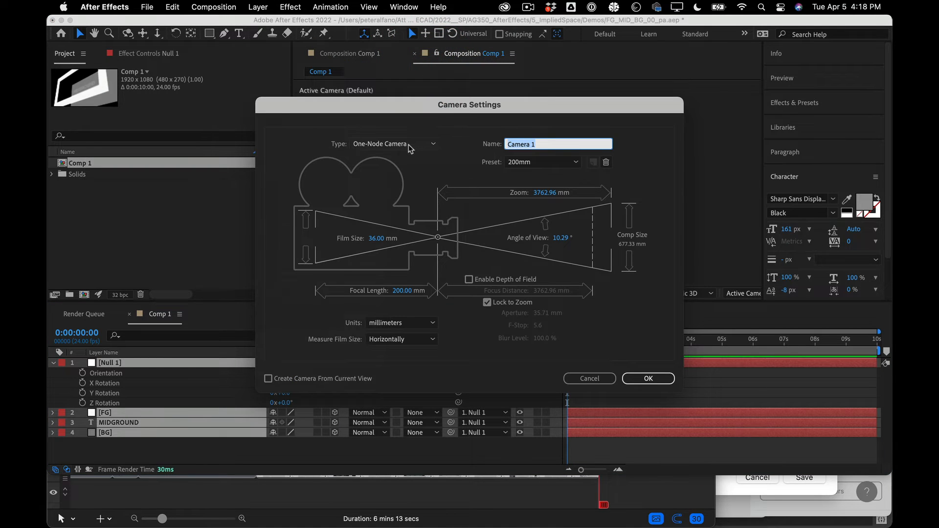
{"action": "left_click", "coordinate": [409, 146]}
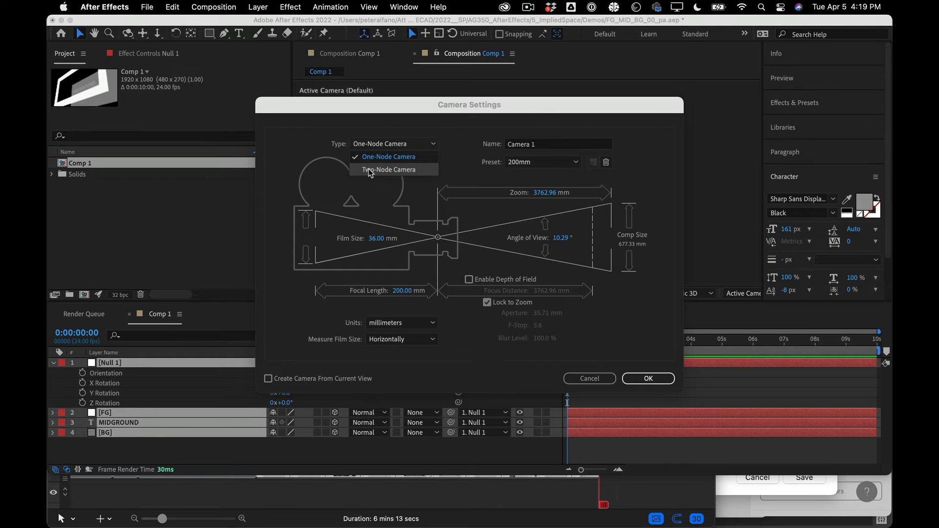
{"action": "left_click", "coordinate": [357, 141]}
{"action": "left_click", "coordinate": [353, 143]}
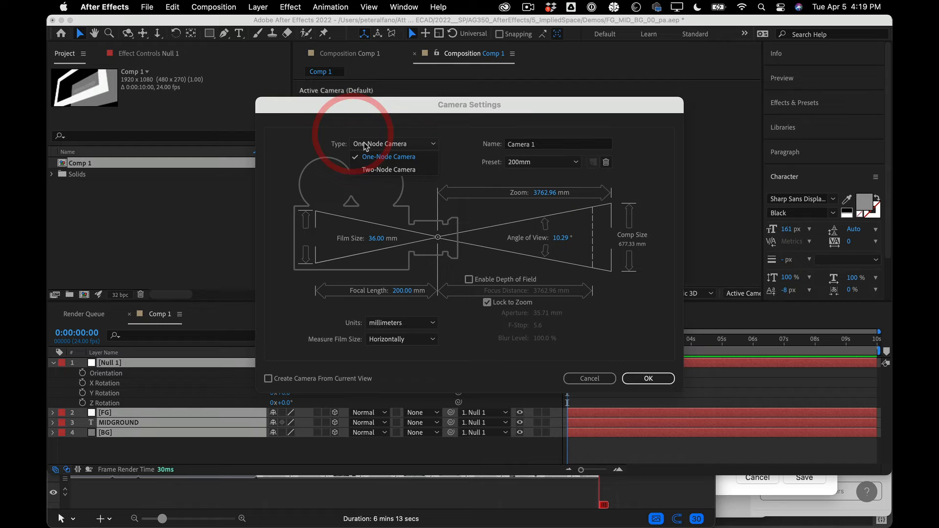
{"action": "left_click", "coordinate": [366, 170]}
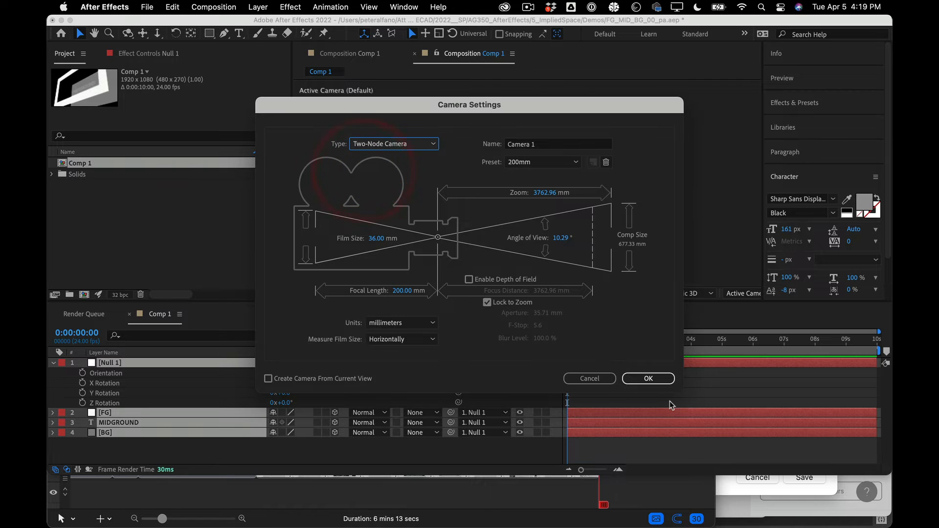
{"action": "left_click", "coordinate": [648, 379]}
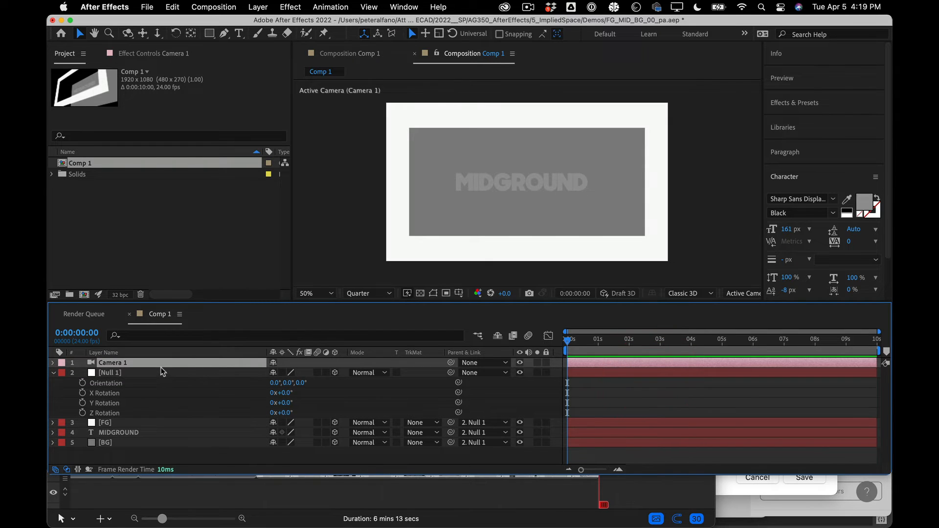
Step: Show the Position and then the Point of Interest property of the Camera 1 layer
{"action": "key", "text": "p"}
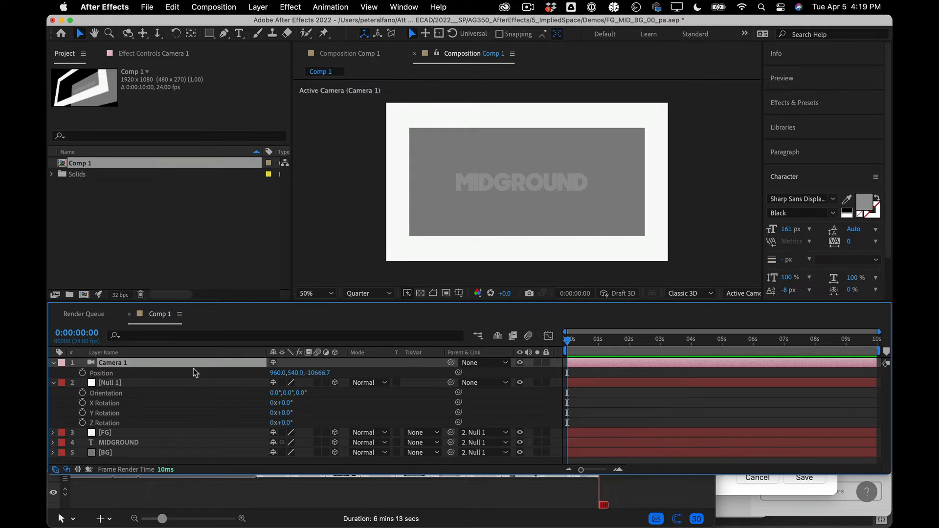
{"action": "key", "text": "a"}
{"action": "left_click", "coordinate": [217, 365]}
{"action": "left_click", "coordinate": [211, 366]}
Step: Widen the composition viewer by narrowing the project area, and split the viewer into 2 views
{"action": "left_click", "coordinate": [196, 211]}
{"action": "left_click_drag", "start_coordinate": [292, 212], "coordinate": [194, 195]}
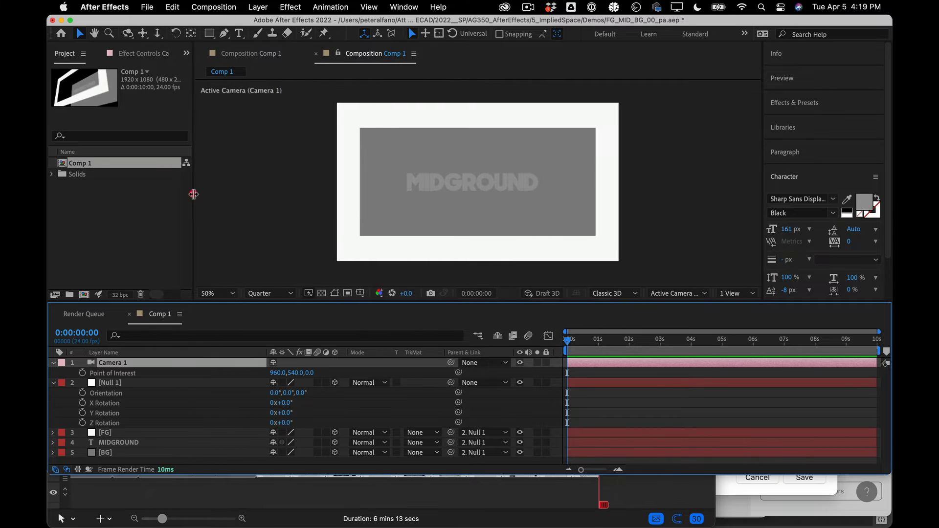
{"action": "left_click", "coordinate": [749, 294]}
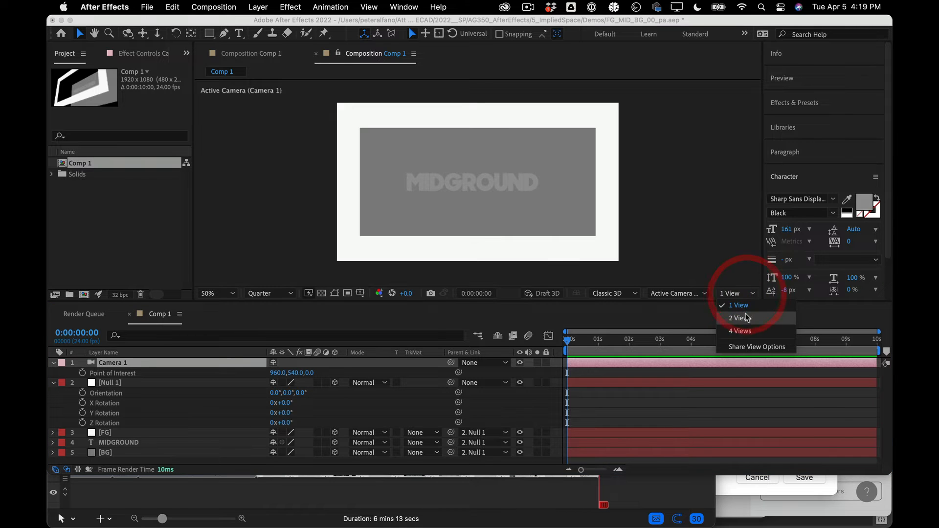
{"action": "left_click", "coordinate": [741, 311]}
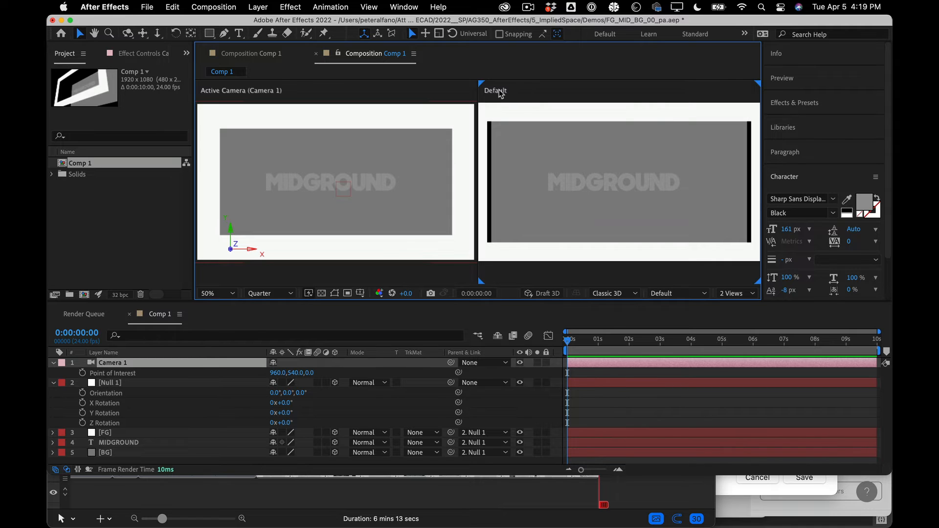
Step: Switch the view that shows the Default camera to Top, keeping the other on Active Camera
{"action": "left_click", "coordinate": [436, 90]}
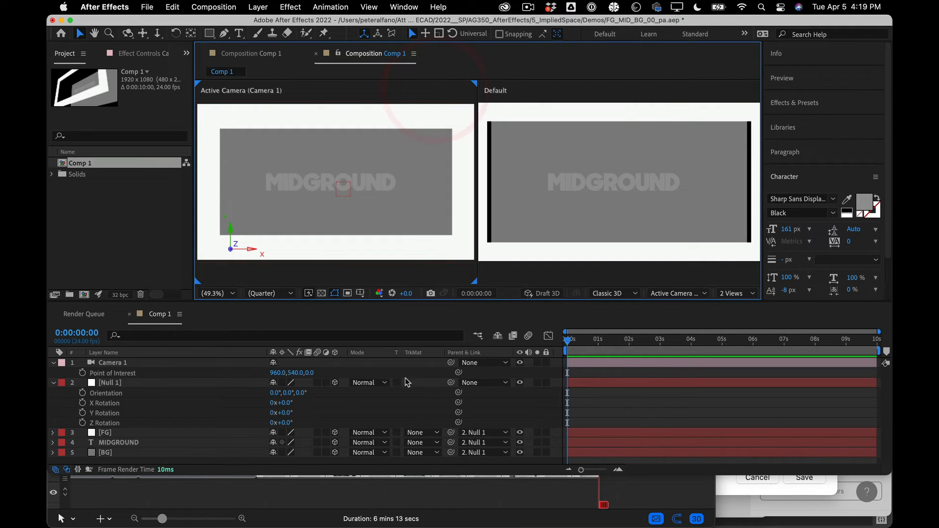
{"action": "left_click", "coordinate": [652, 84]}
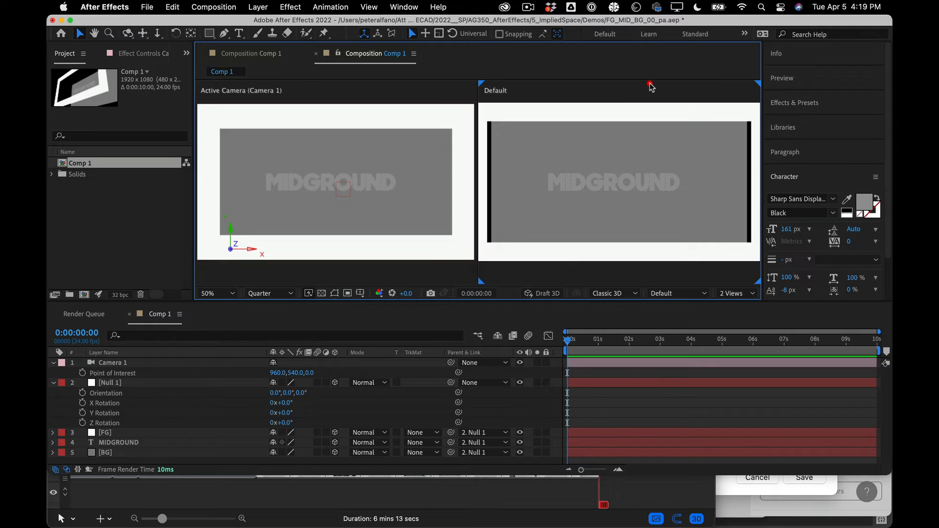
{"action": "left_click", "coordinate": [671, 294]}
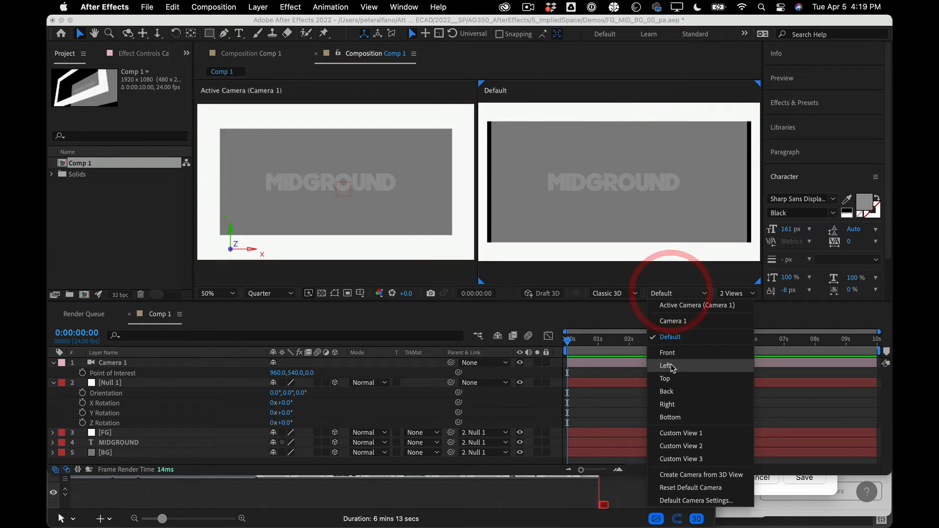
{"action": "left_click", "coordinate": [669, 379]}
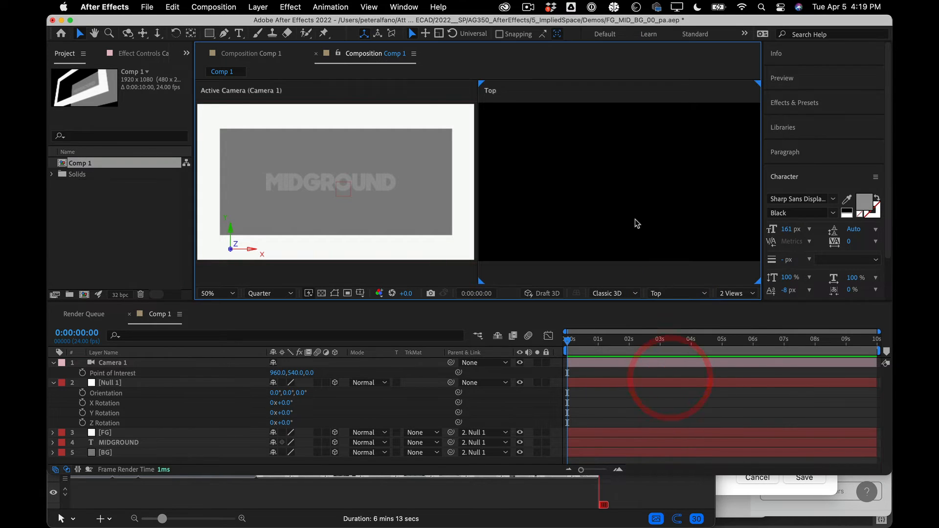
Step: Select the Null 1, FG, MIDGROUND and BG layers in turn to examine their depth placement in the Top view
{"action": "left_click", "coordinate": [133, 381]}
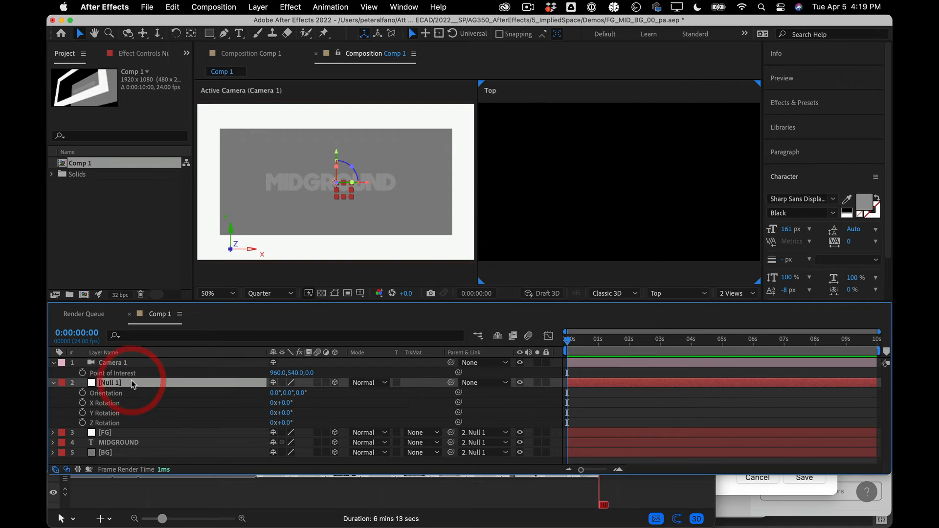
{"action": "scroll", "coordinate": [630, 182], "scroll_direction": "down", "scroll_amount": 2}
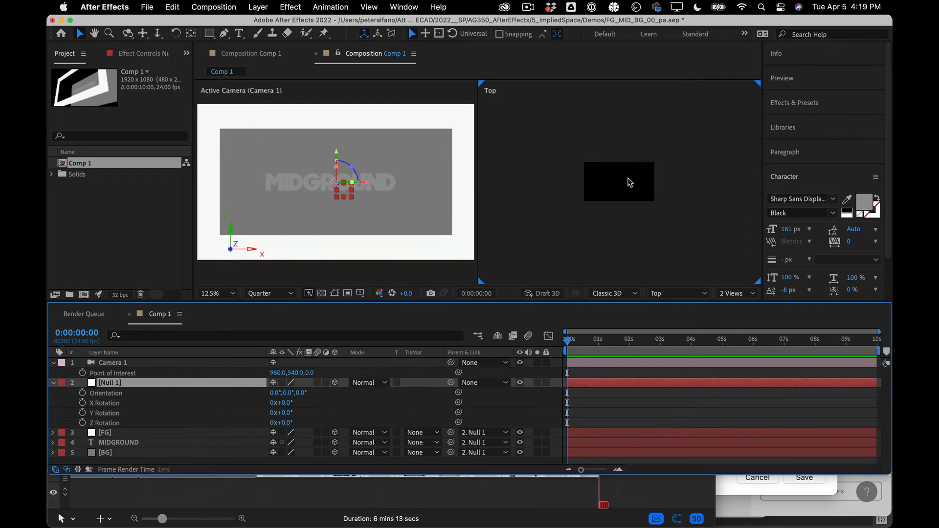
{"action": "left_click", "coordinate": [169, 432]}
{"action": "left_click", "coordinate": [151, 442]}
{"action": "left_click", "coordinate": [149, 452]}
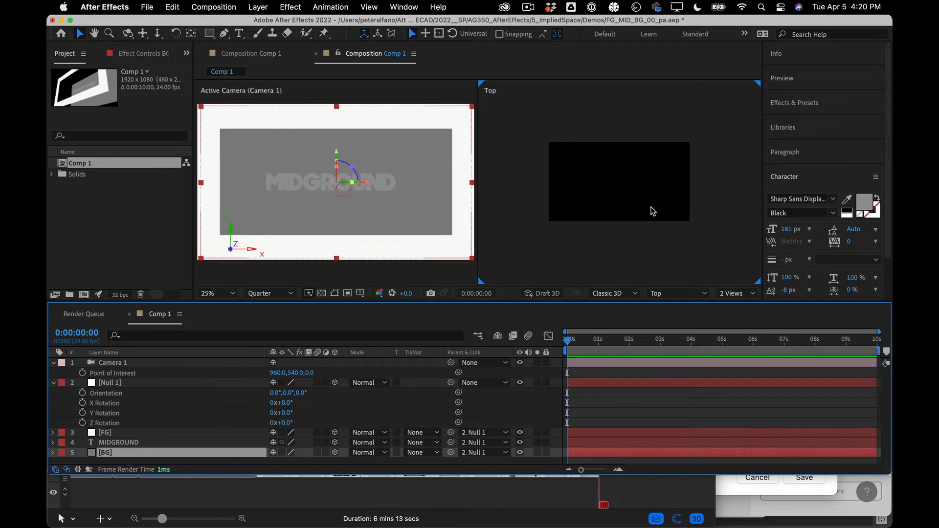
{"action": "left_click", "coordinate": [617, 193]}
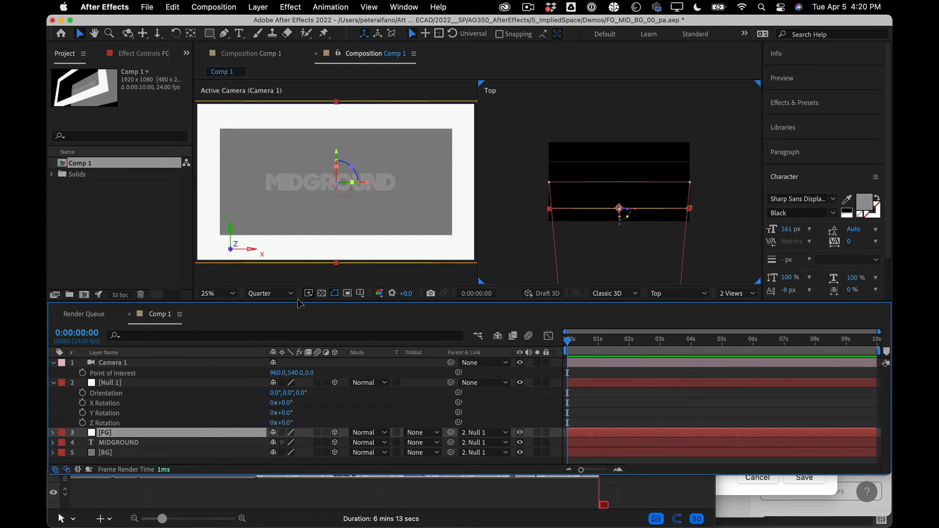
{"action": "left_click", "coordinate": [113, 443]}
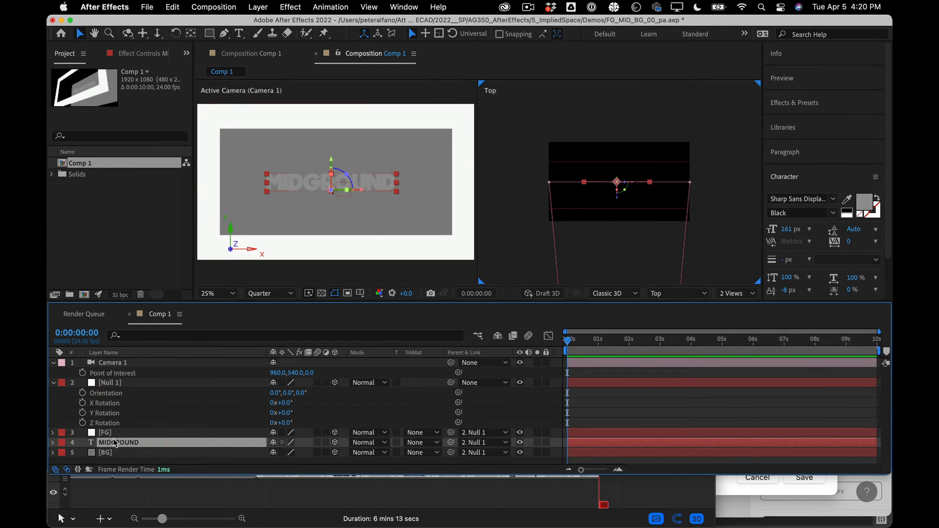
{"action": "left_click", "coordinate": [113, 450]}
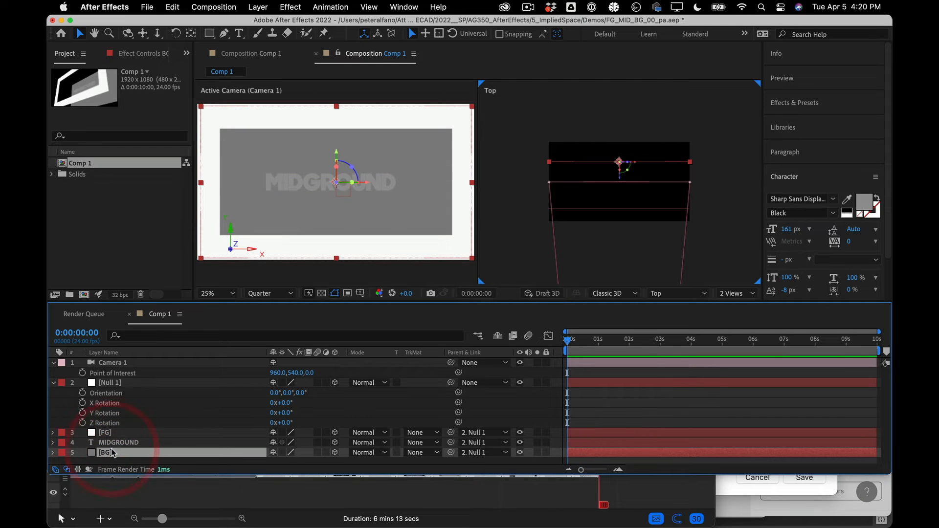
{"action": "left_click", "coordinate": [114, 443]}
{"action": "left_click", "coordinate": [108, 433]}
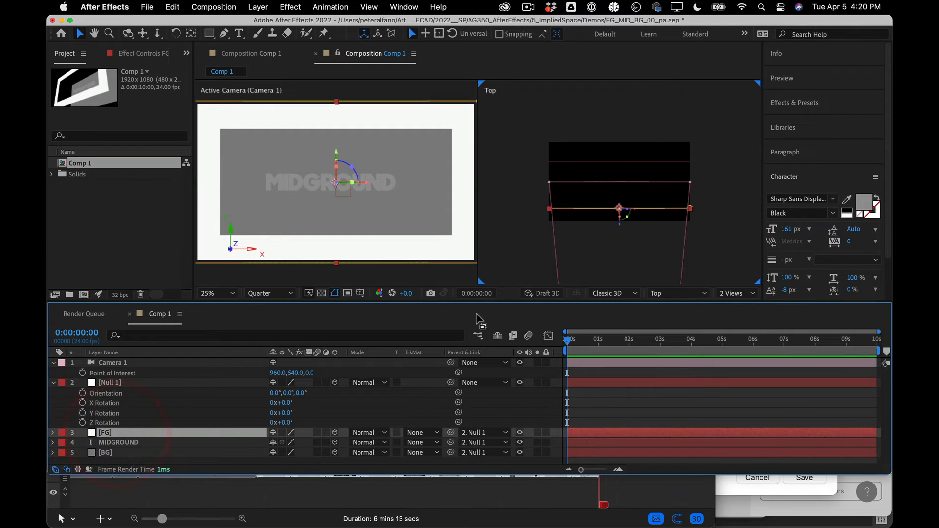
Step: Select Camera 1, try moving its point of interest in the Top view, and undo the move
{"action": "left_click", "coordinate": [536, 244]}
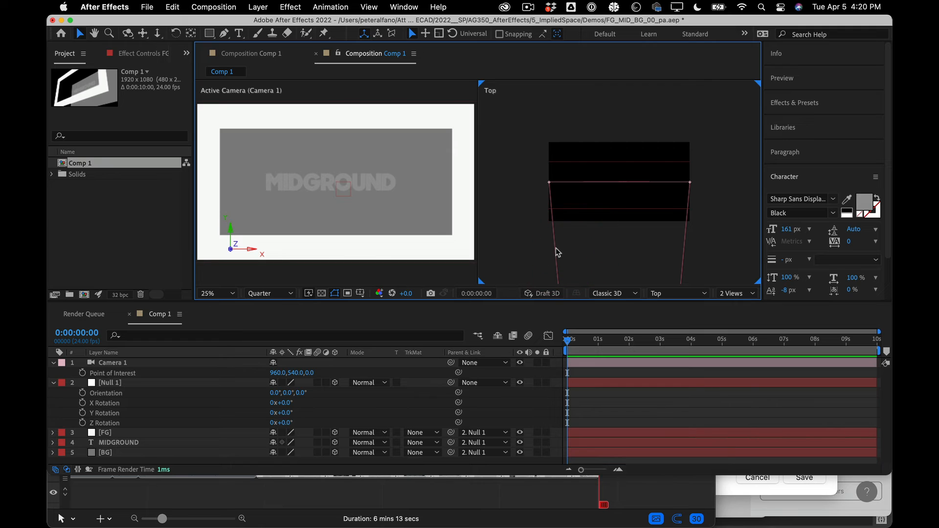
{"action": "left_click", "coordinate": [555, 248]}
{"action": "left_click", "coordinate": [549, 248]}
{"action": "left_click", "coordinate": [554, 249]}
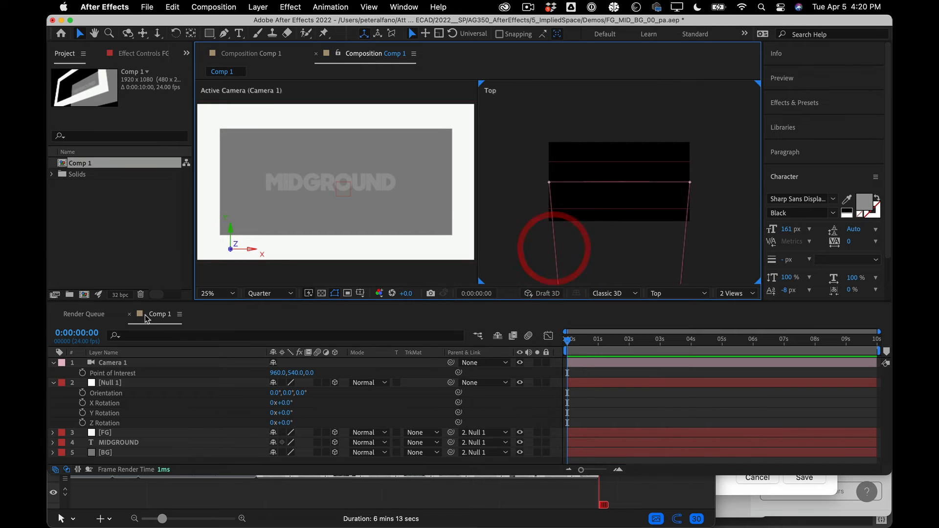
{"action": "left_click", "coordinate": [132, 362]}
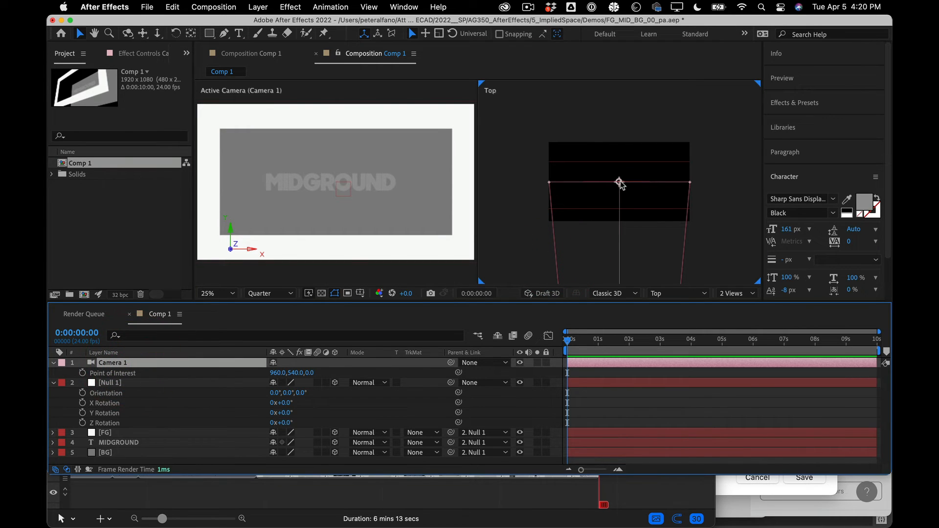
{"action": "mouse_move", "coordinate": [618, 184]}
{"action": "left_mouse_down"}
{"action": "mouse_move", "coordinate": [581, 184]}
{"action": "mouse_move", "coordinate": [670, 185]}
{"action": "mouse_move", "coordinate": [613, 186]}
{"action": "left_mouse_up"}
{"action": "key", "text": "super+z"}
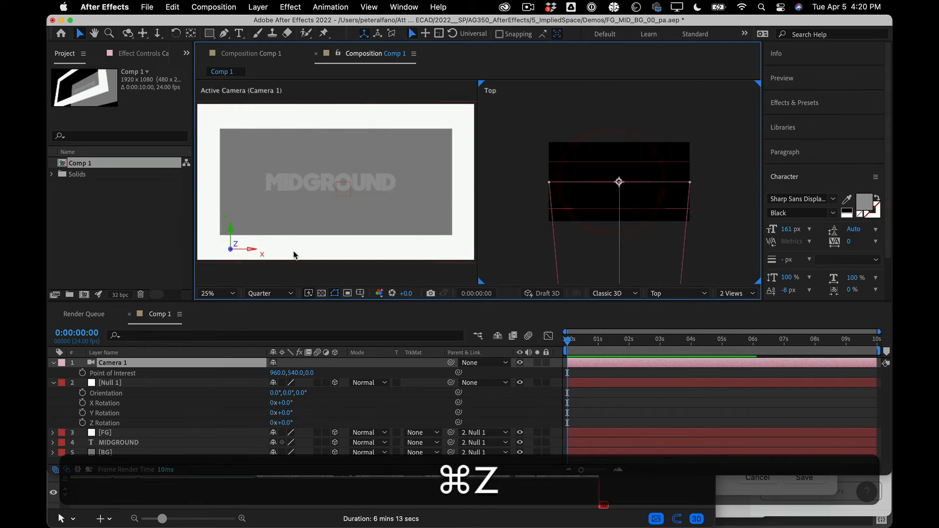
Step: Show Camera 1's Position property and set its X value to about 903, with the whole camera cone in the Top view
{"action": "left_click", "coordinate": [131, 363]}
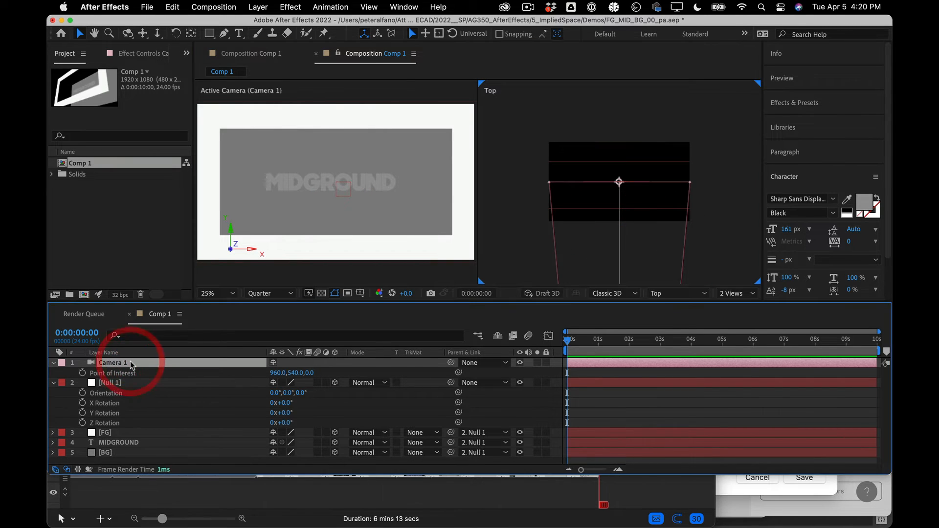
{"action": "key", "text": "p"}
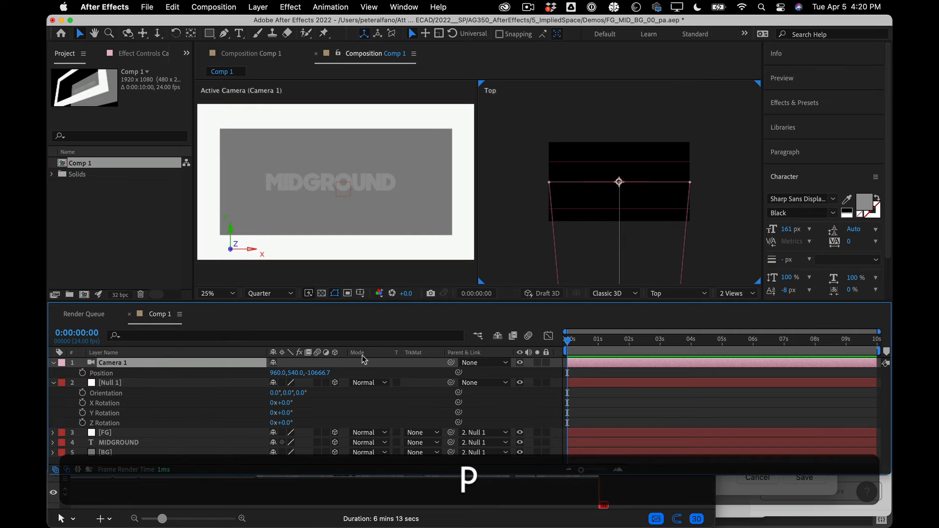
{"action": "left_click", "coordinate": [276, 372]}
{"action": "left_click", "coordinate": [252, 372]}
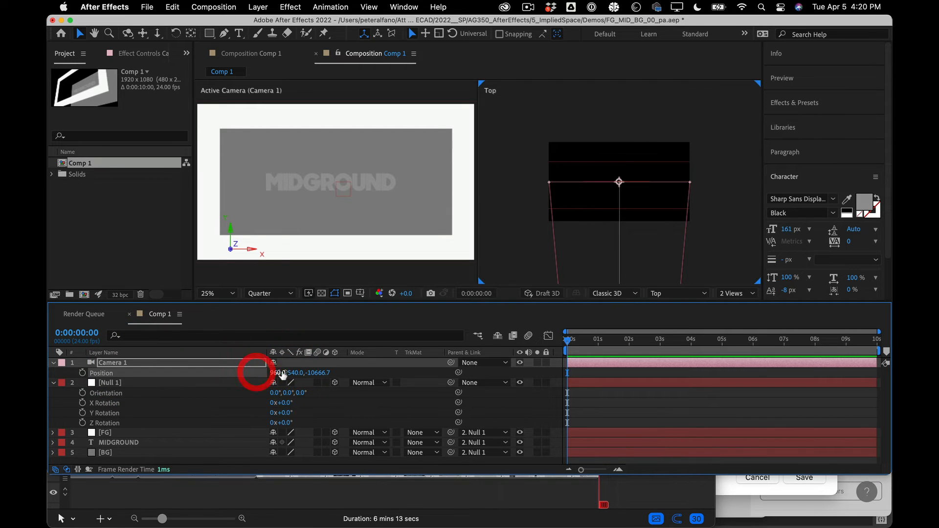
{"action": "left_click_drag", "start_coordinate": [278, 372], "coordinate": [365, 333]}
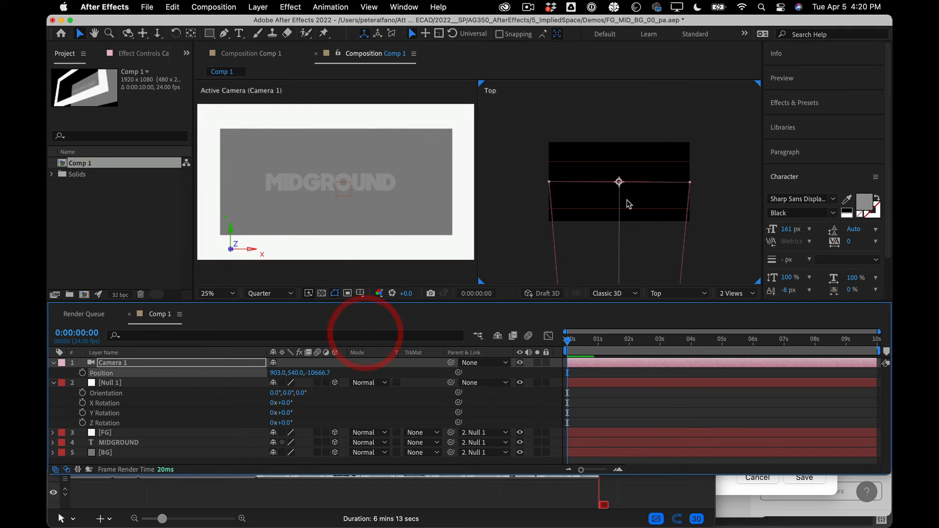
{"action": "scroll", "coordinate": [653, 221], "scroll_direction": "down", "scroll_amount": 6}
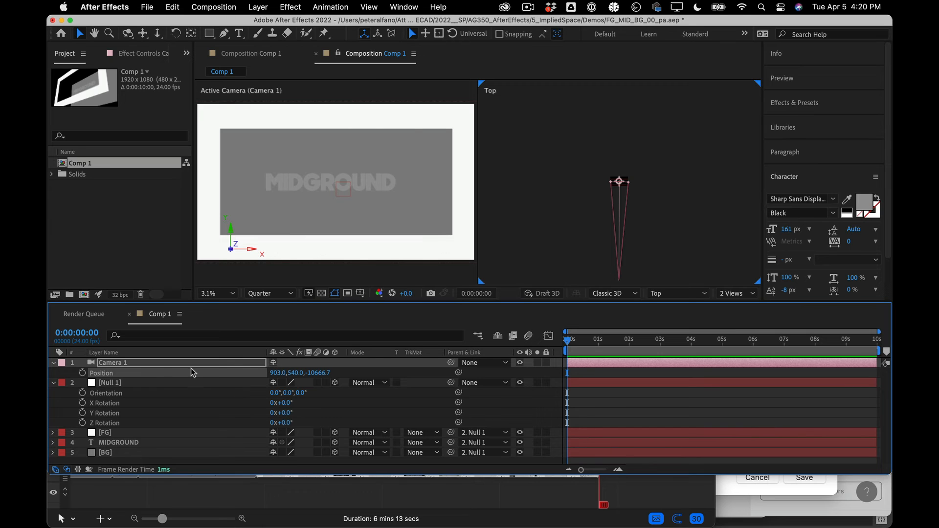
Step: Delete Camera 1 and create a new two-node camera with the 20mm preset
{"action": "left_click", "coordinate": [167, 362]}
{"action": "key", "text": "BackSpace"}
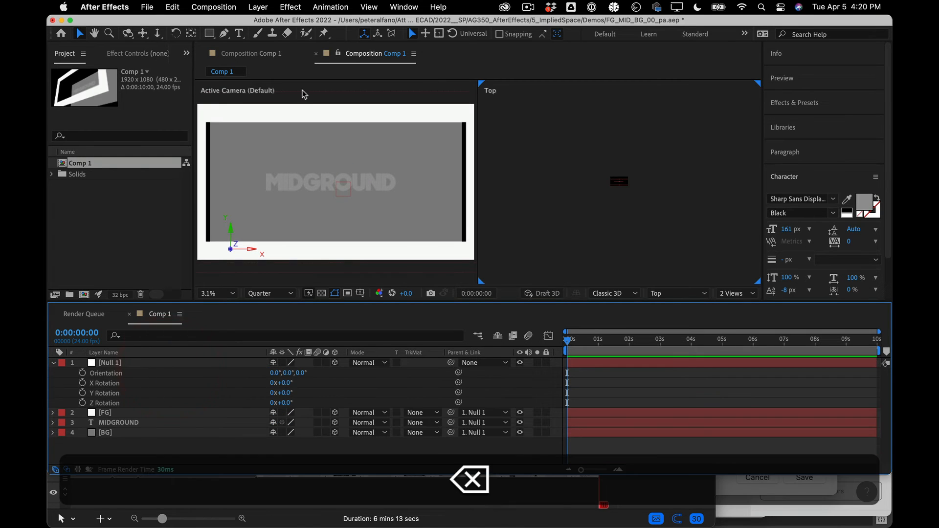
{"action": "left_click", "coordinate": [247, 6]}
{"action": "mouse_move", "coordinate": [264, 26]}
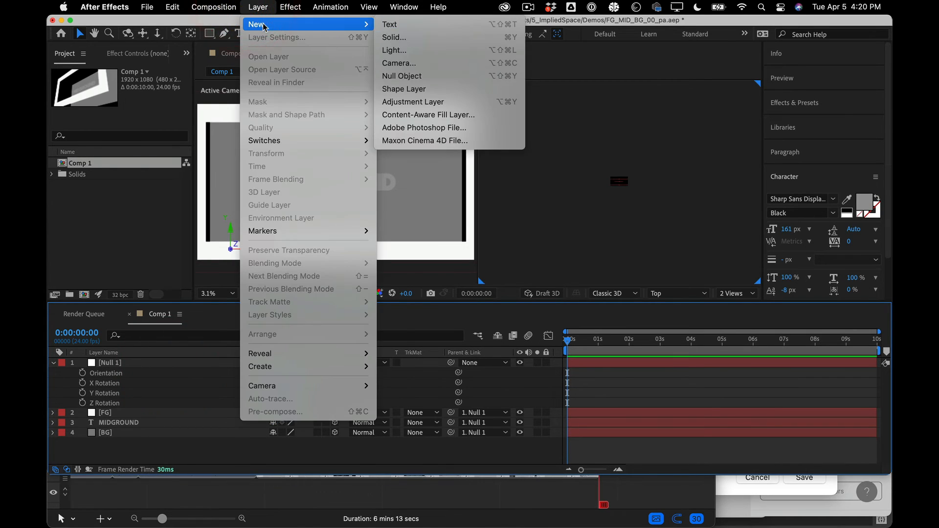
{"action": "left_click", "coordinate": [446, 67]}
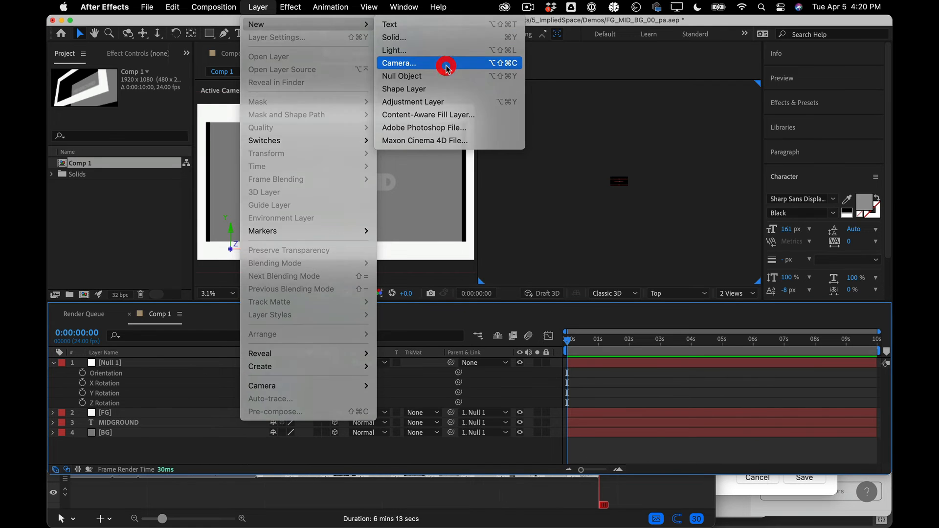
{"action": "left_click", "coordinate": [400, 145]}
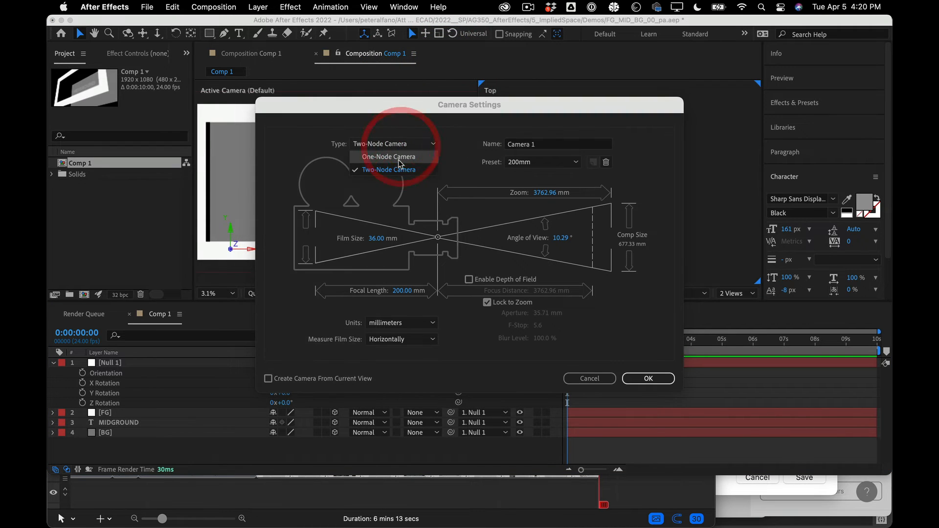
{"action": "left_click", "coordinate": [400, 168]}
{"action": "left_click", "coordinate": [517, 162]}
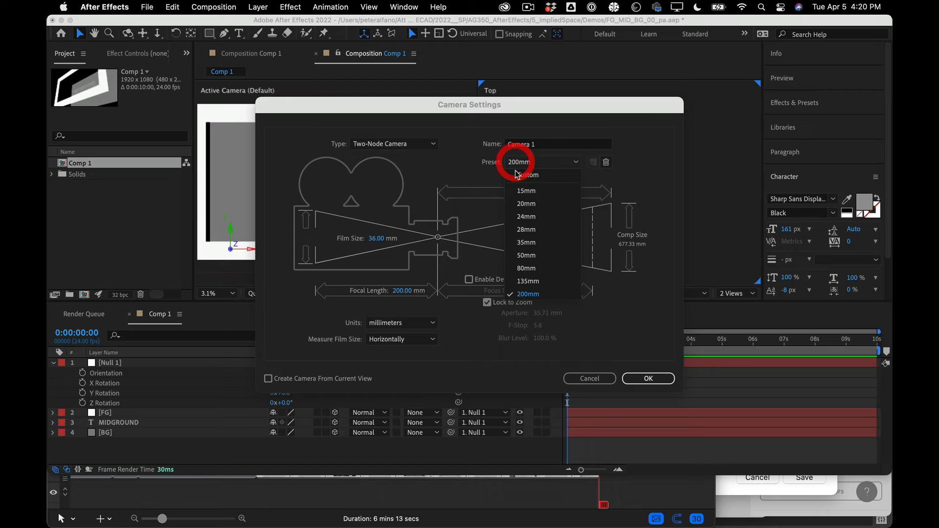
{"action": "left_click", "coordinate": [518, 203]}
{"action": "left_click", "coordinate": [648, 378]}
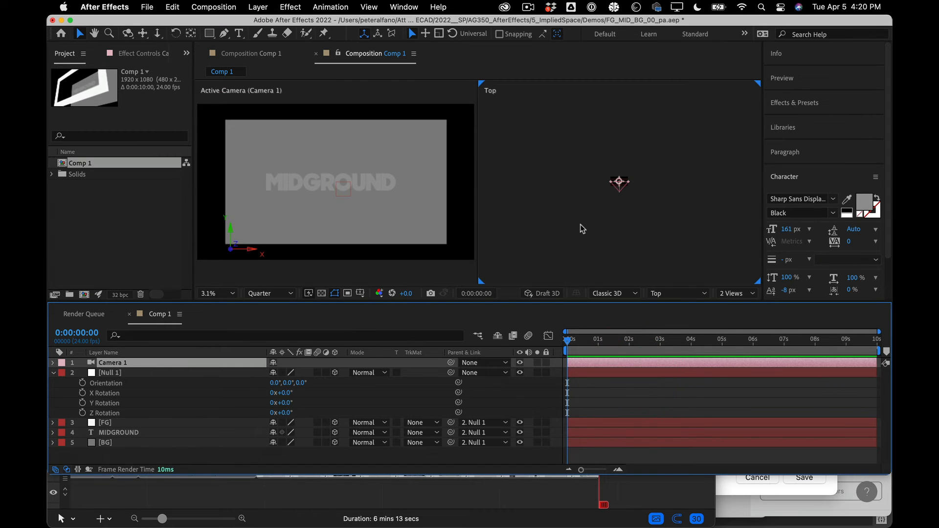
Step: Select the 20mm camera in the Top view, try moving it by its body, and undo the move
{"action": "scroll", "coordinate": [580, 225], "scroll_direction": "up", "scroll_amount": 4}
{"action": "scroll", "coordinate": [580, 224], "scroll_direction": "down", "scroll_amount": 1}
{"action": "scroll", "coordinate": [583, 228], "scroll_direction": "down", "scroll_amount": 1}
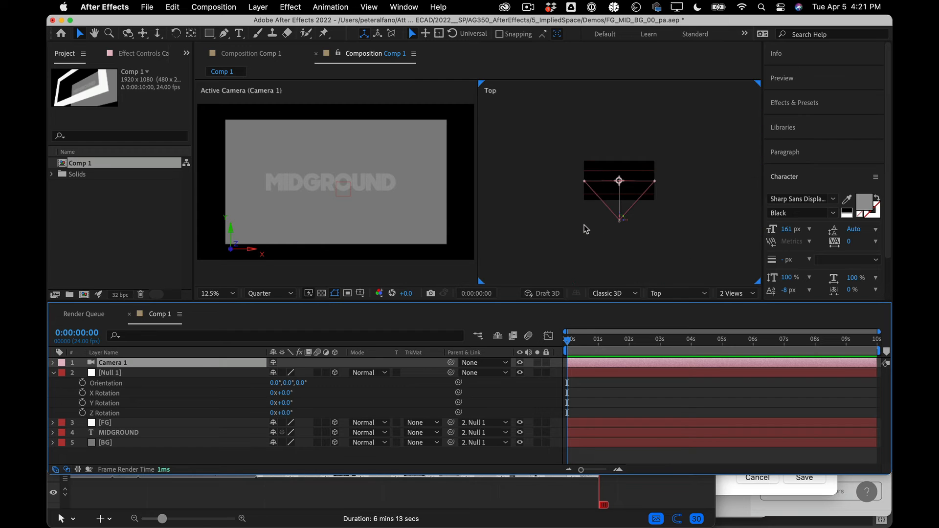
{"action": "left_click", "coordinate": [621, 225]}
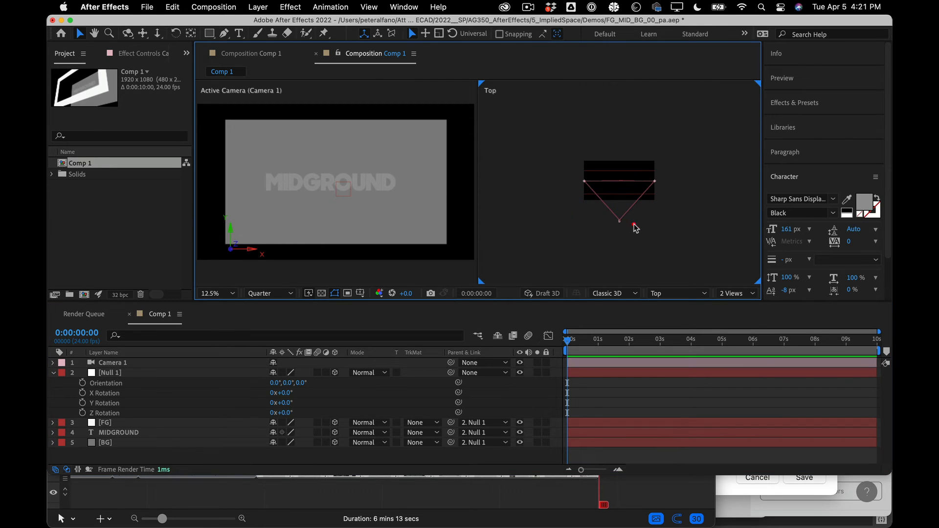
{"action": "left_click", "coordinate": [622, 225]}
{"action": "scroll", "coordinate": [623, 226], "scroll_direction": "up", "scroll_amount": 1}
{"action": "left_click", "coordinate": [620, 258]}
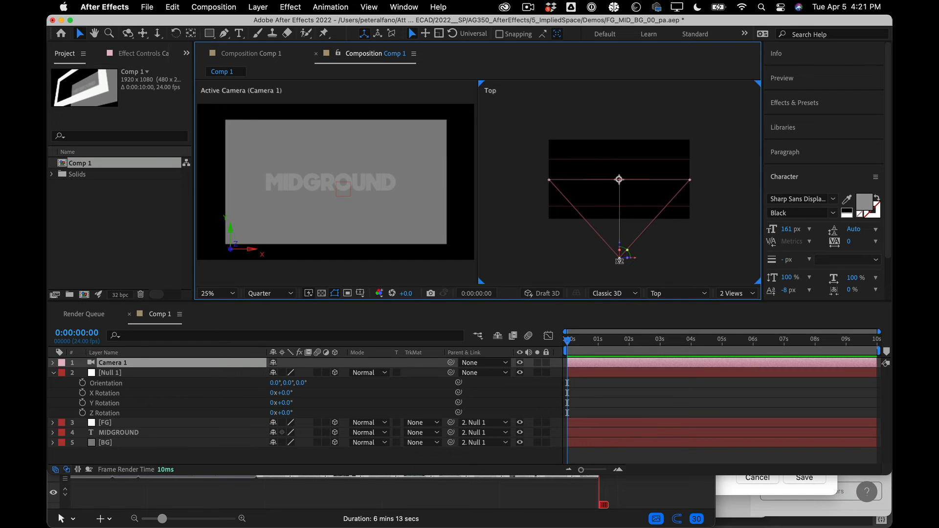
{"action": "left_click_drag", "start_coordinate": [620, 257], "coordinate": [593, 268]}
{"action": "key", "text": "super+z"}
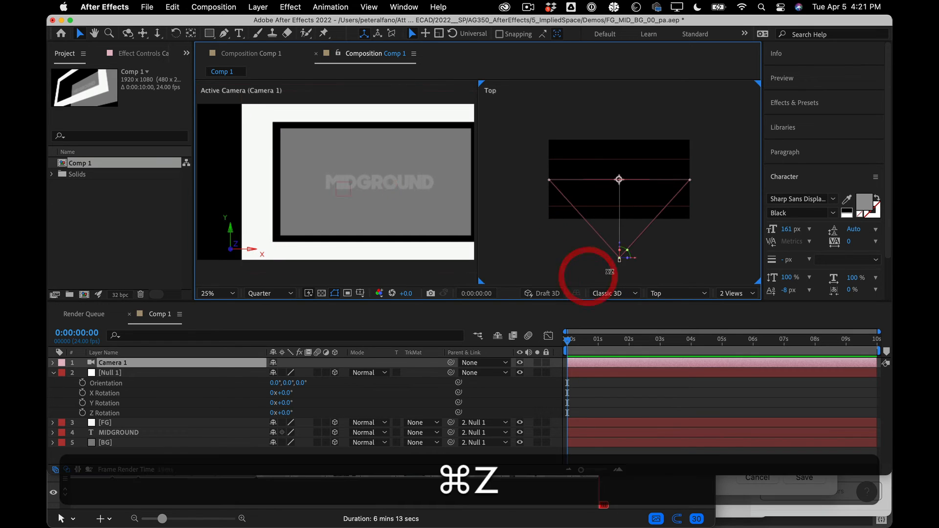
Step: Try sliding the camera along its X axis in the Top view, and undo the move
{"action": "left_click", "coordinate": [638, 264]}
{"action": "left_click", "coordinate": [621, 259]}
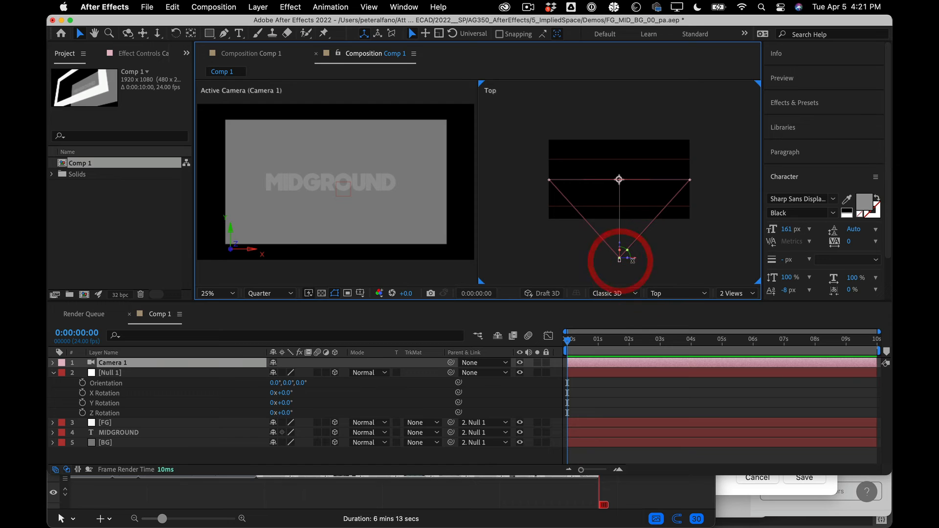
{"action": "left_click_drag", "start_coordinate": [636, 258], "coordinate": [581, 257]}
{"action": "key", "text": "super+z"}
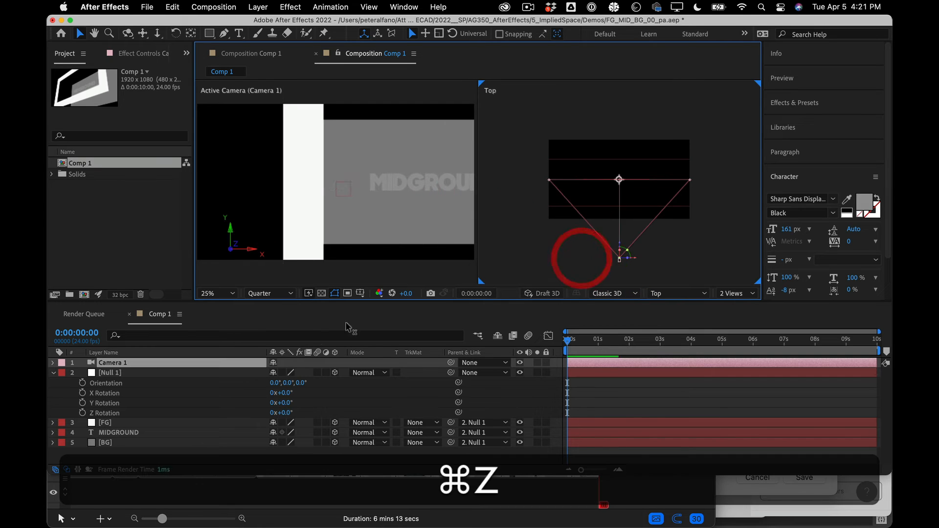
Step: Show Camera 1's Position, shift its X value to about 674, and reposition the camera in the Top view to about 1038, 540, -1252.7
{"action": "key", "text": "p"}
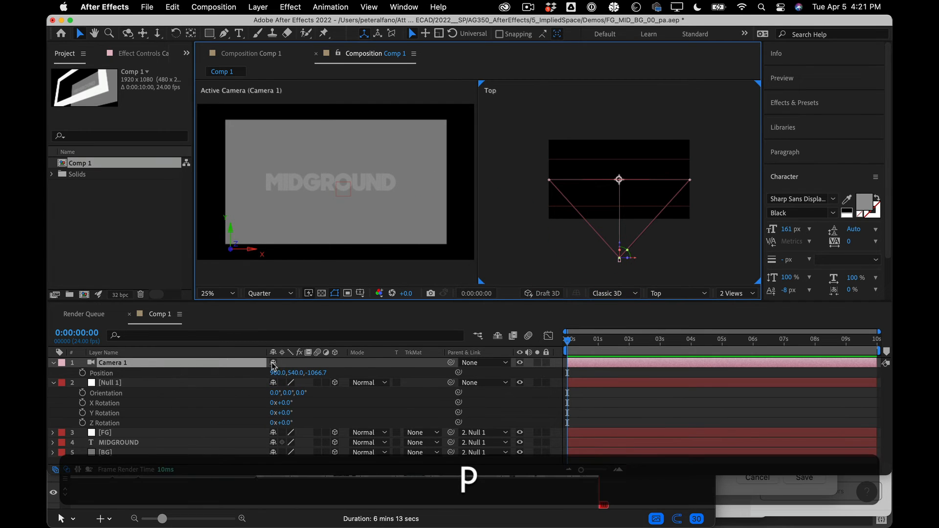
{"action": "left_click_drag", "start_coordinate": [274, 374], "coordinate": [156, 355]}
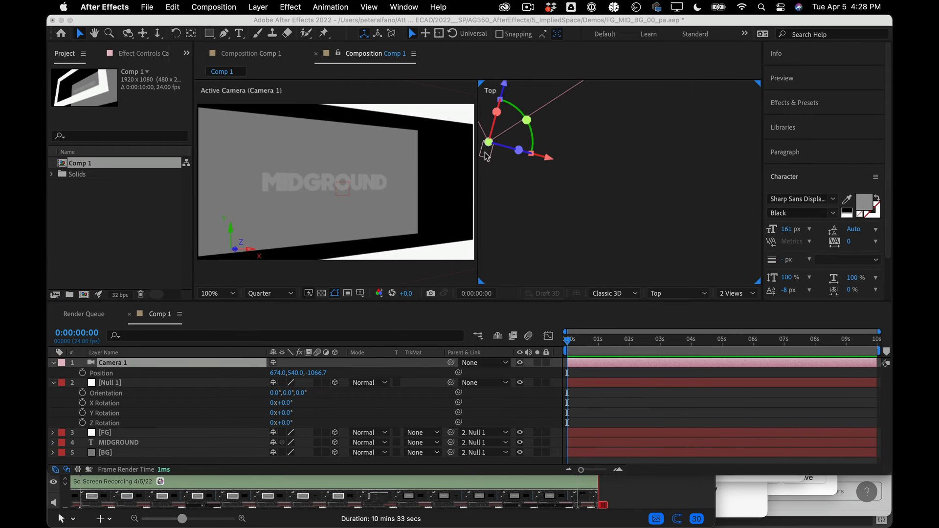
{"action": "left_click_drag", "start_coordinate": [486, 155], "coordinate": [594, 209]}
{"action": "key", "text": "comma"}
{"action": "key", "text": "comma"}
{"action": "key", "text": "comma"}
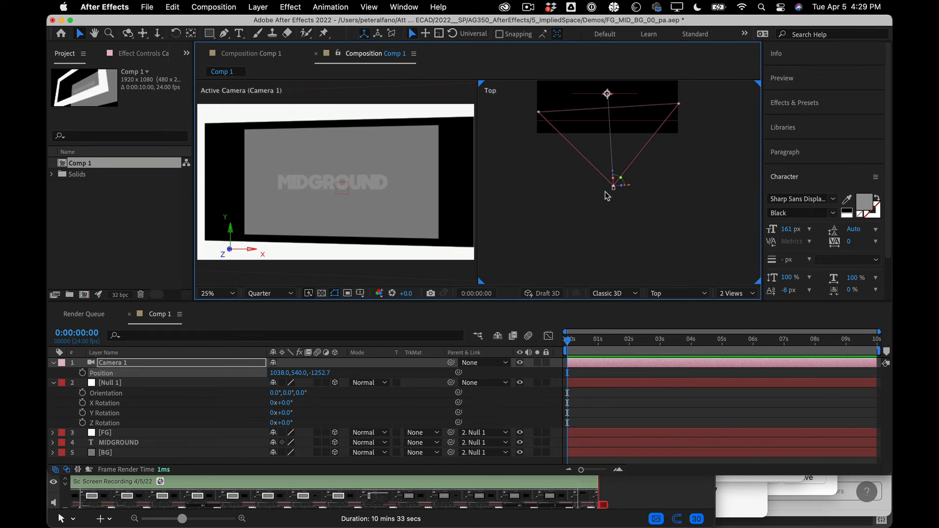
Step: Move Camera 1 in depth in the Top view to a position of about 986, 540, -218.7
{"action": "scroll", "coordinate": [615, 189], "scroll_direction": "up", "scroll_amount": 2}
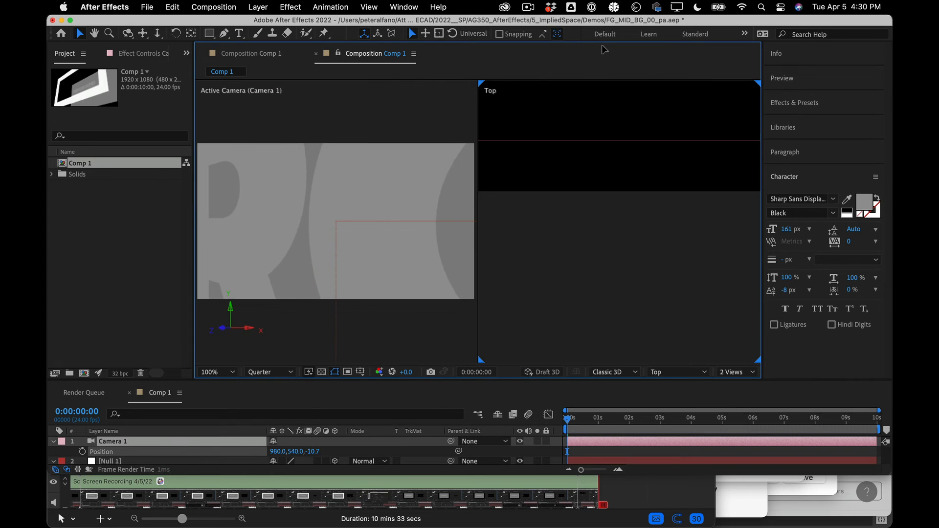
{"action": "left_click_drag", "start_coordinate": [597, 25], "coordinate": [606, 216]}
{"action": "left_click_drag", "start_coordinate": [606, 180], "coordinate": [605, 286]}
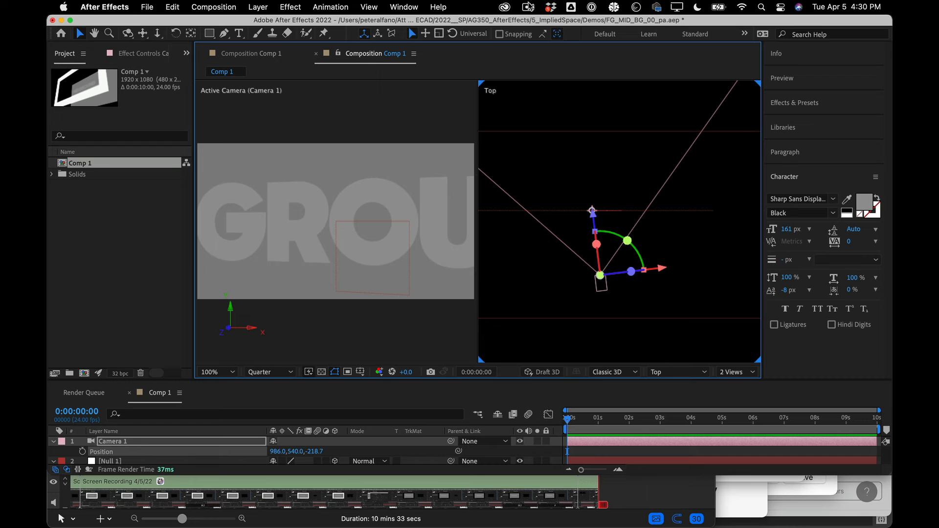
Step: Delete the two-node 20mm Camera 1 layer
{"action": "left_click", "coordinate": [157, 442]}
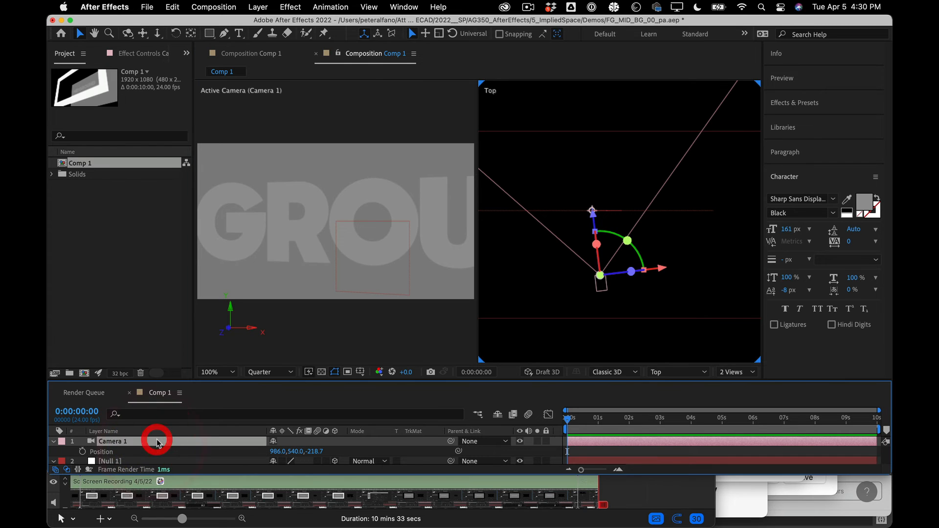
{"action": "key", "text": "BackSpace"}
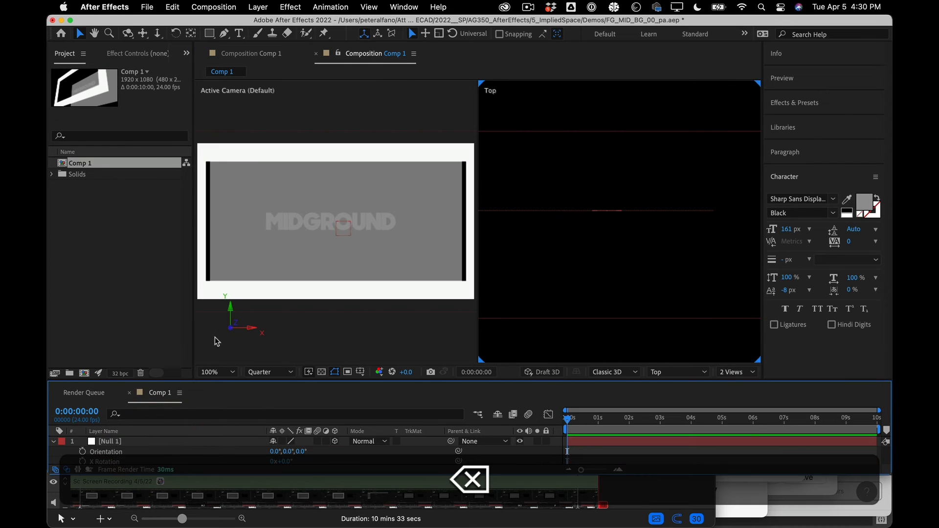
{"action": "left_click", "coordinate": [331, 7]}
{"action": "left_click", "coordinate": [352, 6]}
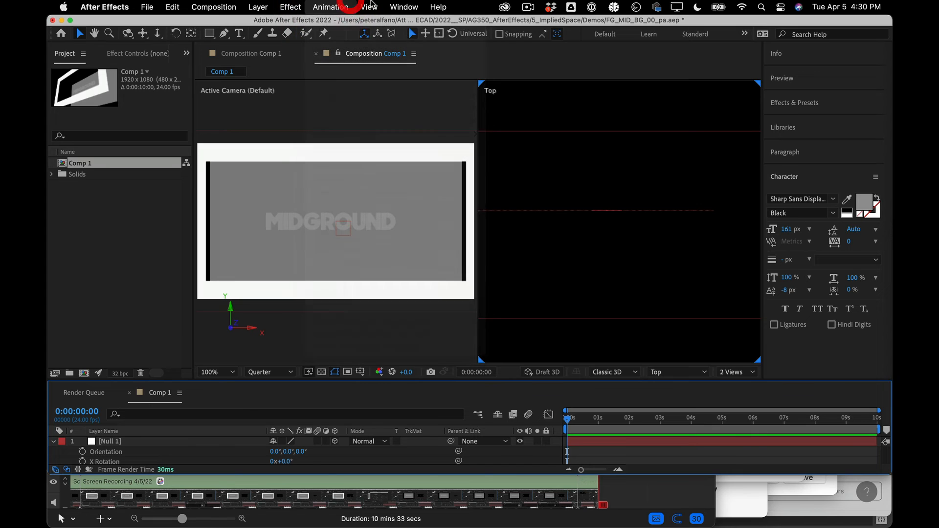
{"action": "left_click", "coordinate": [528, 6]}
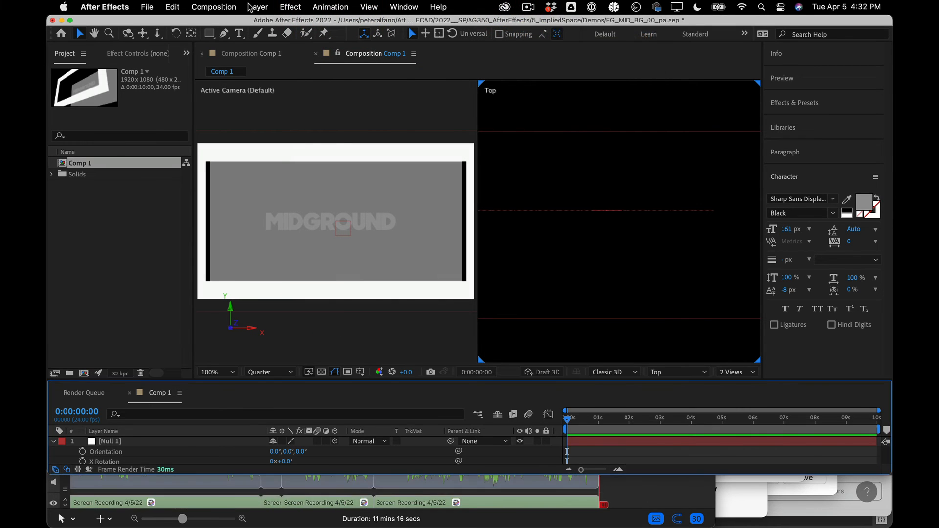
Step: Create a new one-node camera with the 24mm preset
{"action": "left_click", "coordinate": [252, 7]}
{"action": "left_click", "coordinate": [214, 7]}
{"action": "mouse_move", "coordinate": [252, 8]}
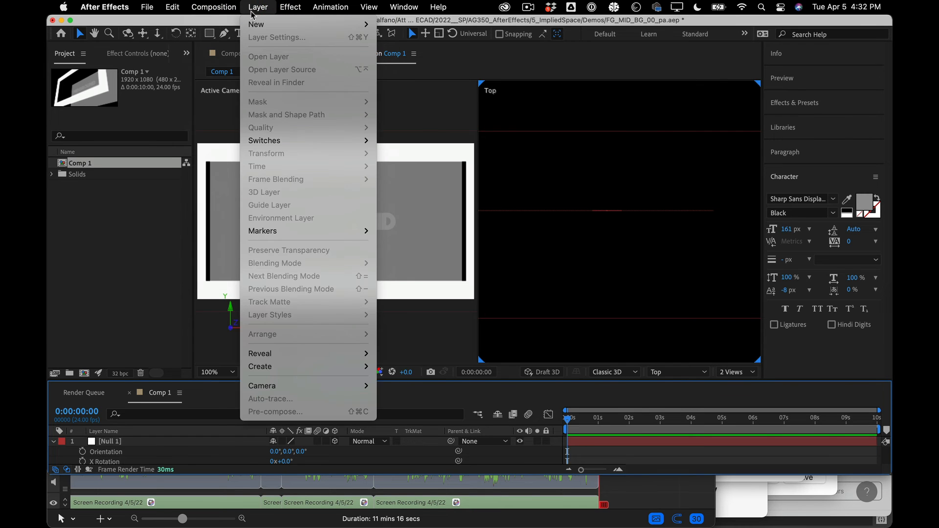
{"action": "left_click", "coordinate": [425, 63]}
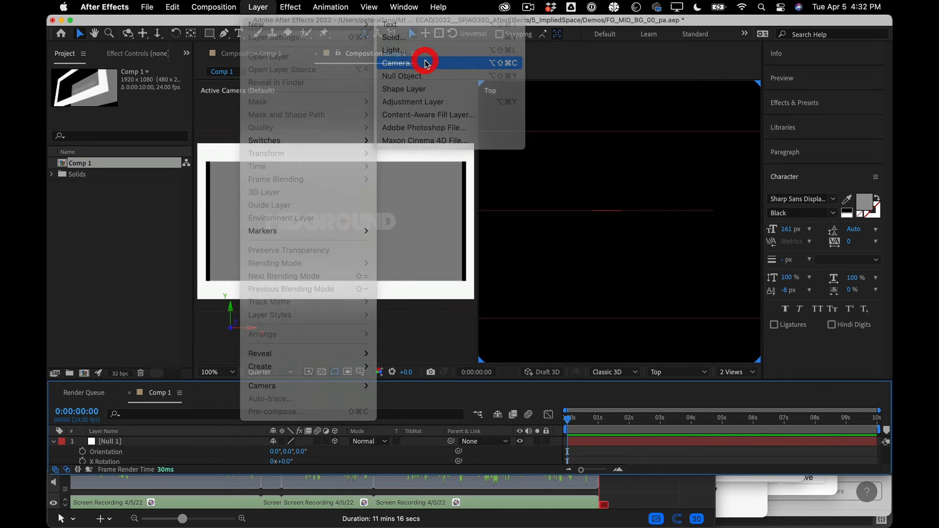
{"action": "left_click", "coordinate": [387, 143]}
{"action": "left_click", "coordinate": [384, 154]}
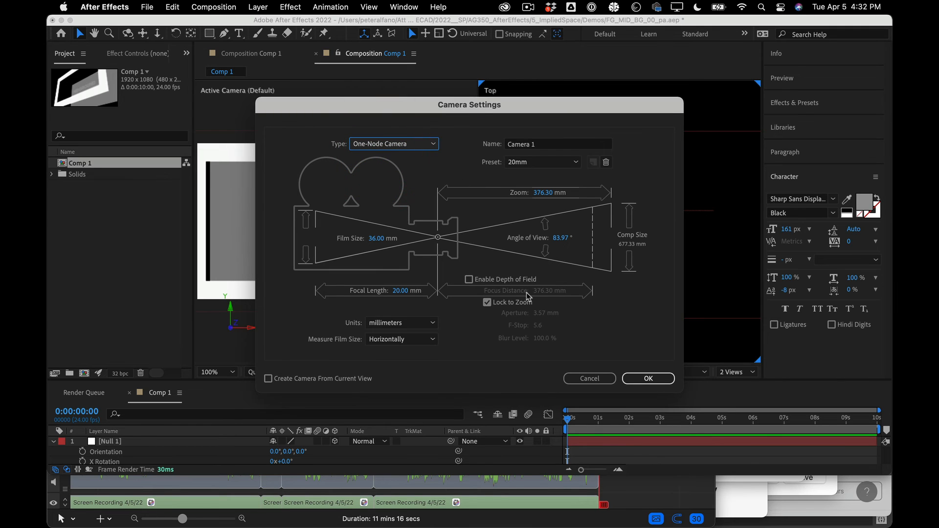
{"action": "left_click", "coordinate": [527, 159]}
{"action": "left_click", "coordinate": [518, 217]}
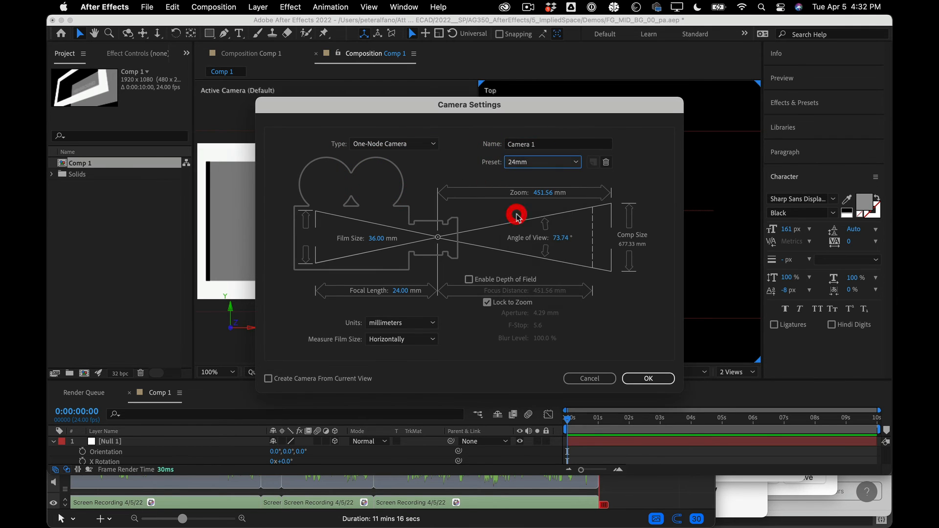
{"action": "left_click", "coordinate": [632, 377]}
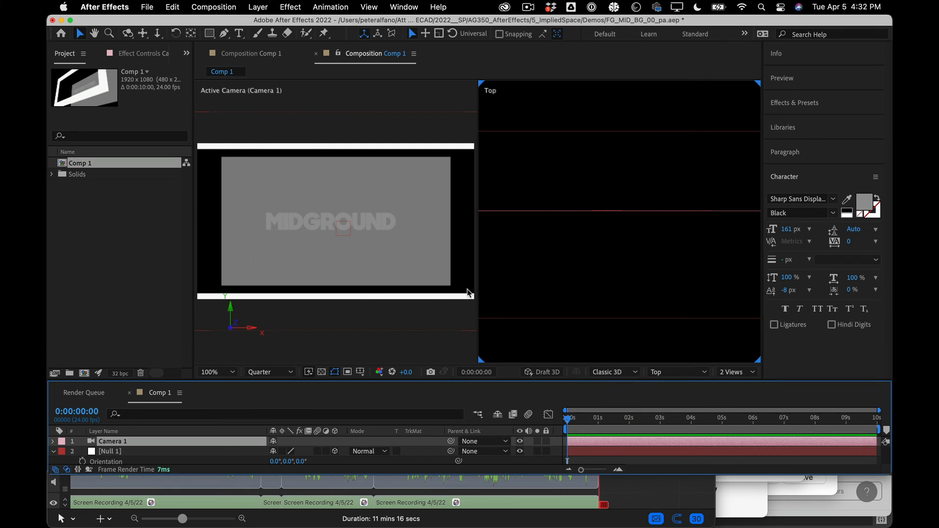
Step: Move Null 1 slightly towards the camera in the Top view, and undo a further depth move of it
{"action": "left_click", "coordinate": [216, 451]}
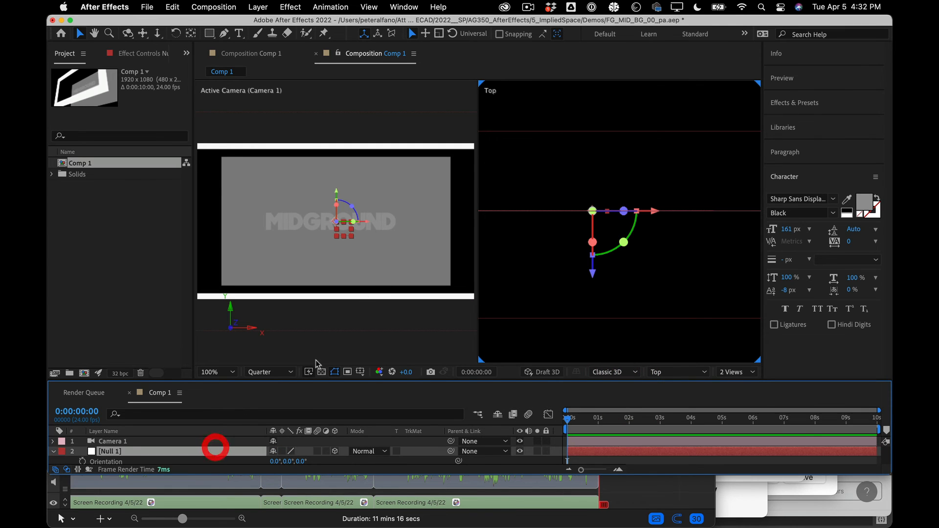
{"action": "mouse_move", "coordinate": [589, 278]}
{"action": "left_mouse_down"}
{"action": "mouse_move", "coordinate": [591, 345]}
{"action": "mouse_move", "coordinate": [611, 206]}
{"action": "mouse_move", "coordinate": [612, 264]}
{"action": "mouse_move", "coordinate": [599, 288]}
{"action": "left_mouse_up"}
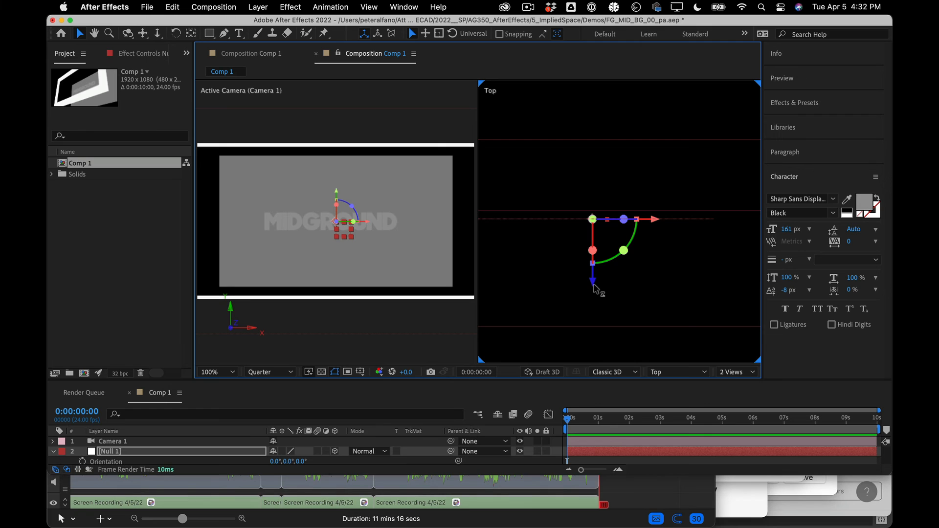
{"action": "key", "text": "super+minus"}
{"action": "key", "text": "super+minus"}
{"action": "key", "text": "super+minus"}
{"action": "key", "text": "super+minus"}
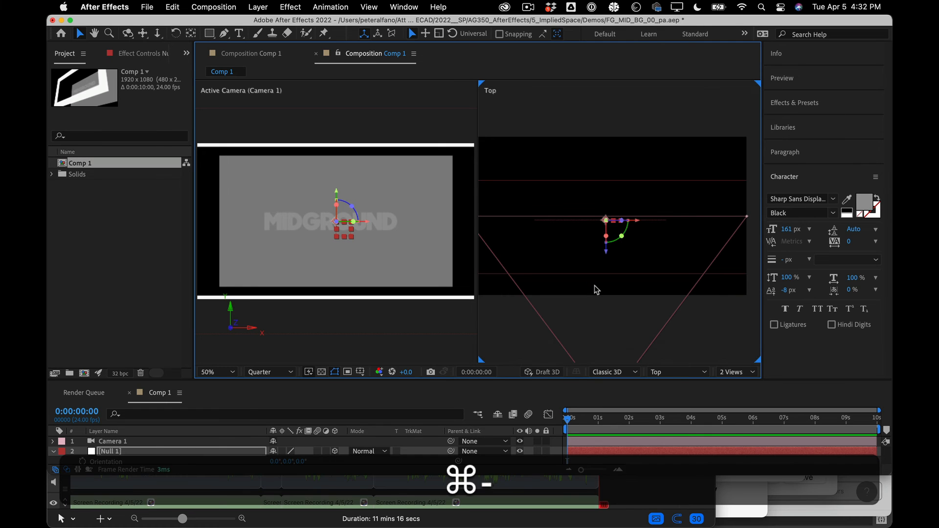
{"action": "left_click_drag", "start_coordinate": [615, 240], "coordinate": [615, 201]}
{"action": "key", "text": "super+z"}
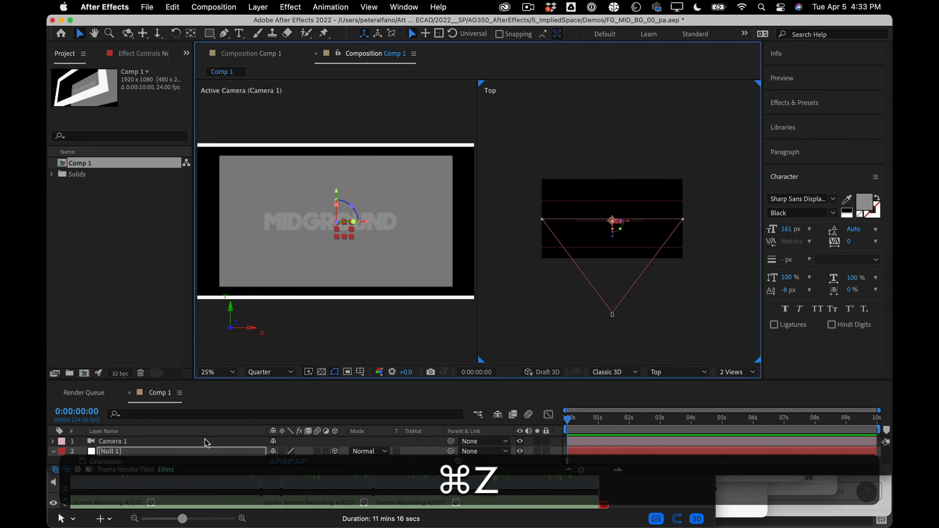
Step: Pull Camera 1 back in depth in the Top view and slide it back and forth along X, ending at about 1352
{"action": "left_click", "coordinate": [158, 441]}
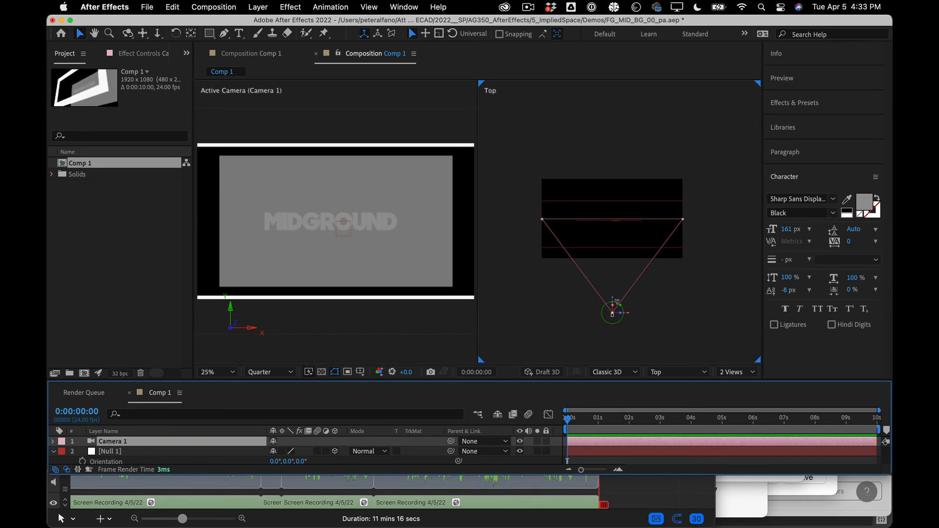
{"action": "left_click_drag", "start_coordinate": [613, 303], "coordinate": [598, 327]}
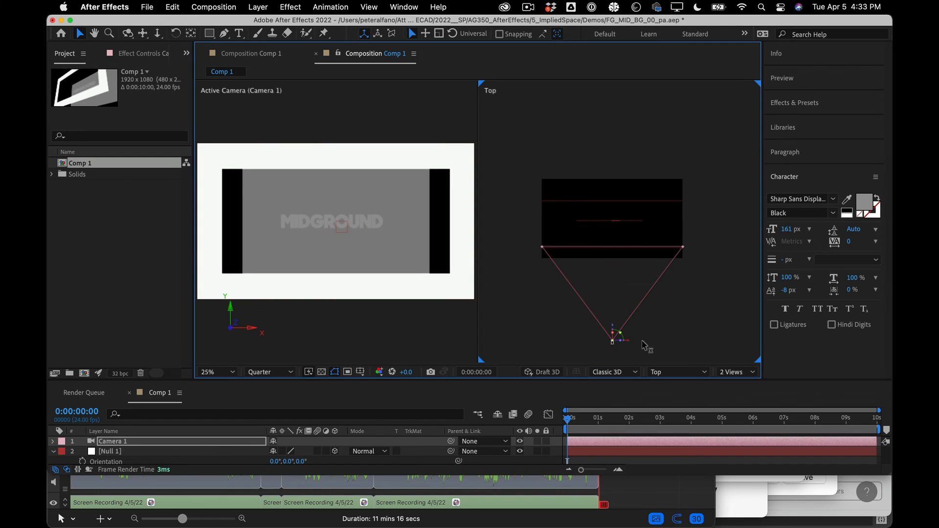
{"action": "left_click_drag", "start_coordinate": [645, 346], "coordinate": [678, 324]}
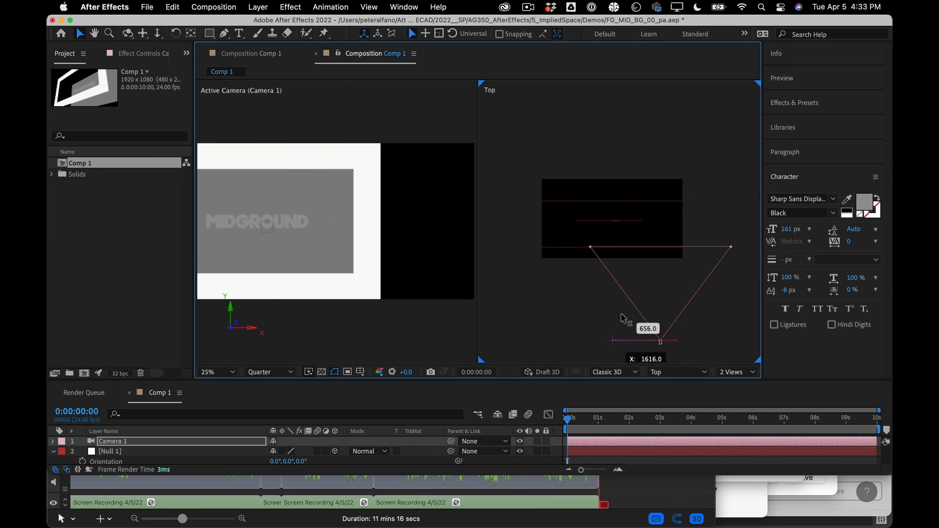
{"action": "left_click_drag", "start_coordinate": [621, 315], "coordinate": [592, 323]}
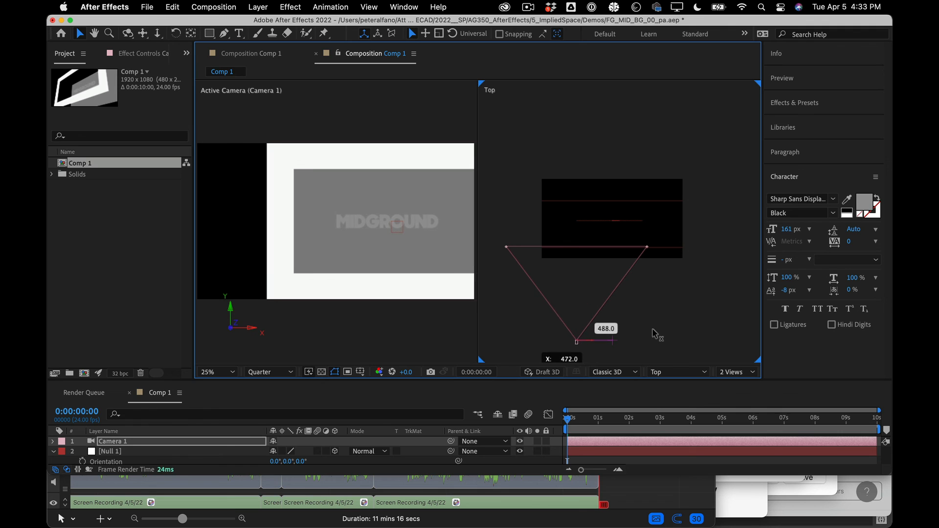
{"action": "left_click_drag", "start_coordinate": [656, 334], "coordinate": [626, 311]}
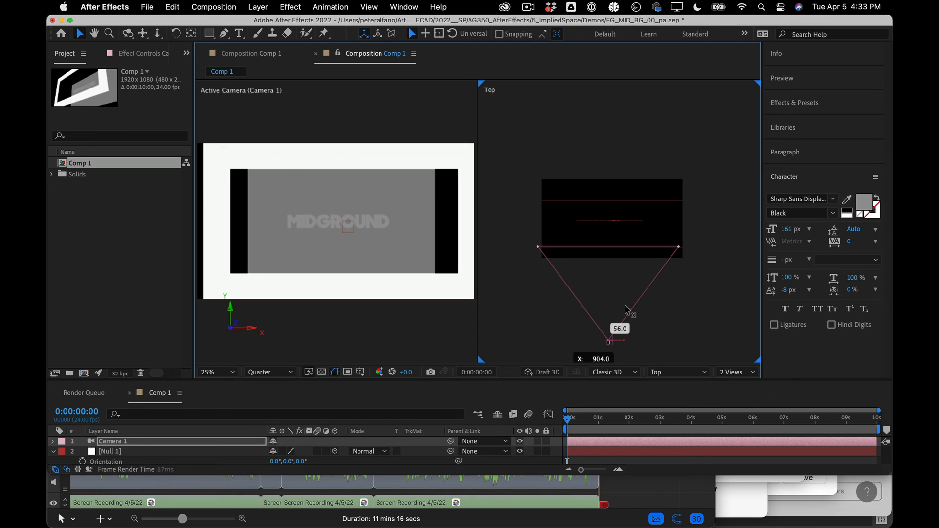
{"action": "left_click_drag", "start_coordinate": [626, 310], "coordinate": [658, 292]}
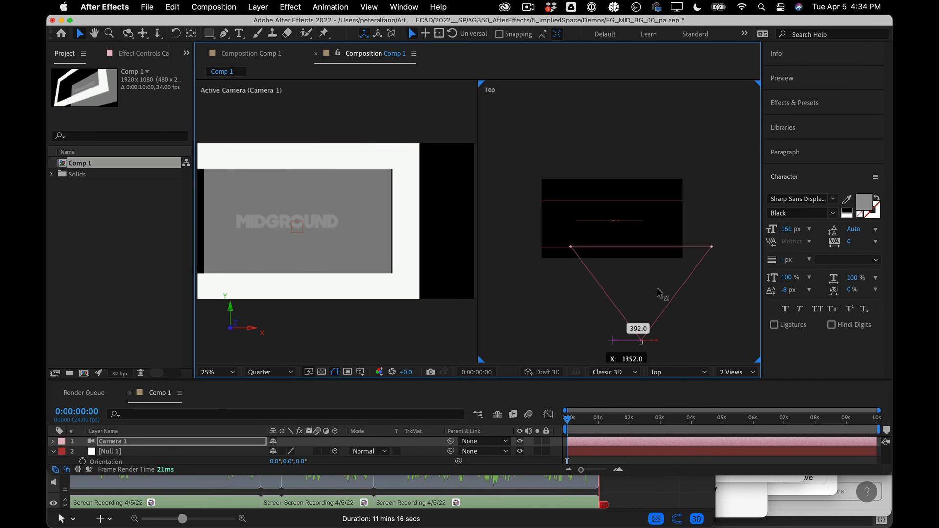
{"action": "left_click", "coordinate": [527, 5]}
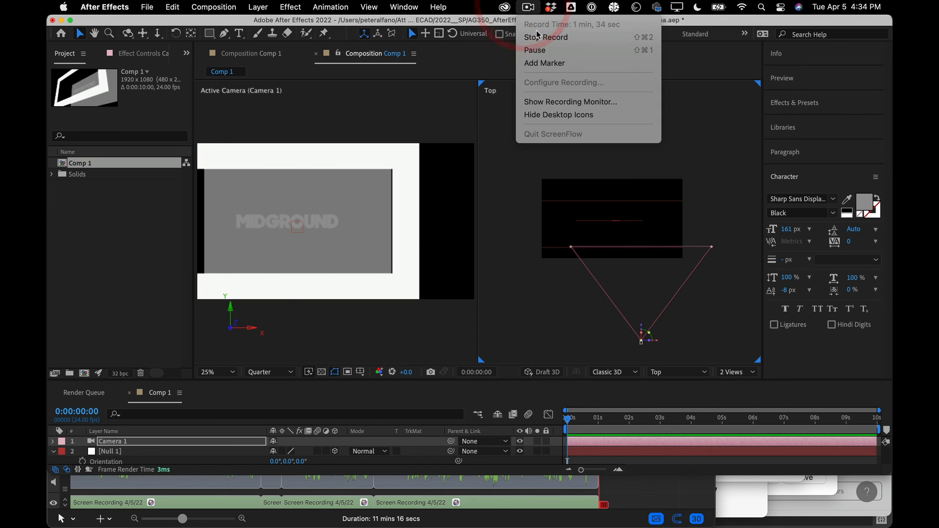